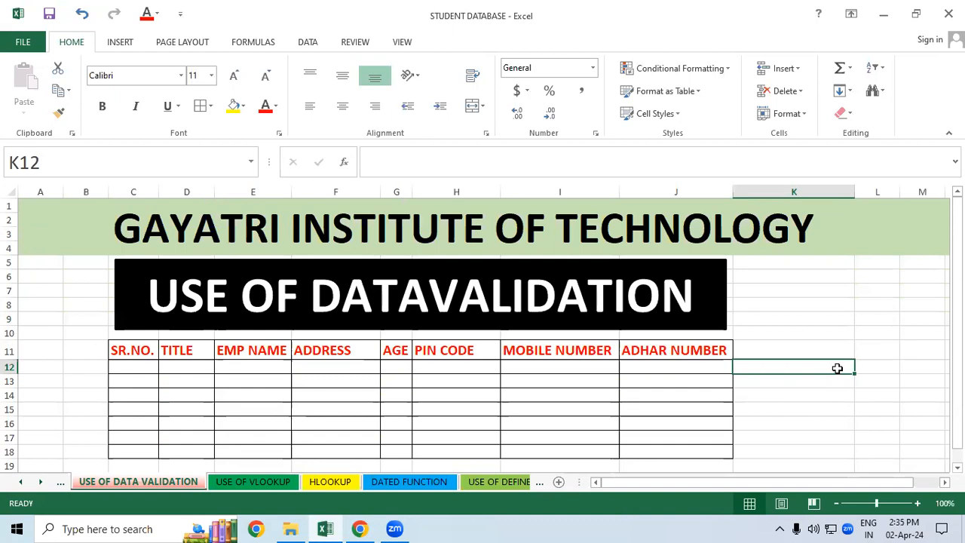
pyautogui.click(777, 290)
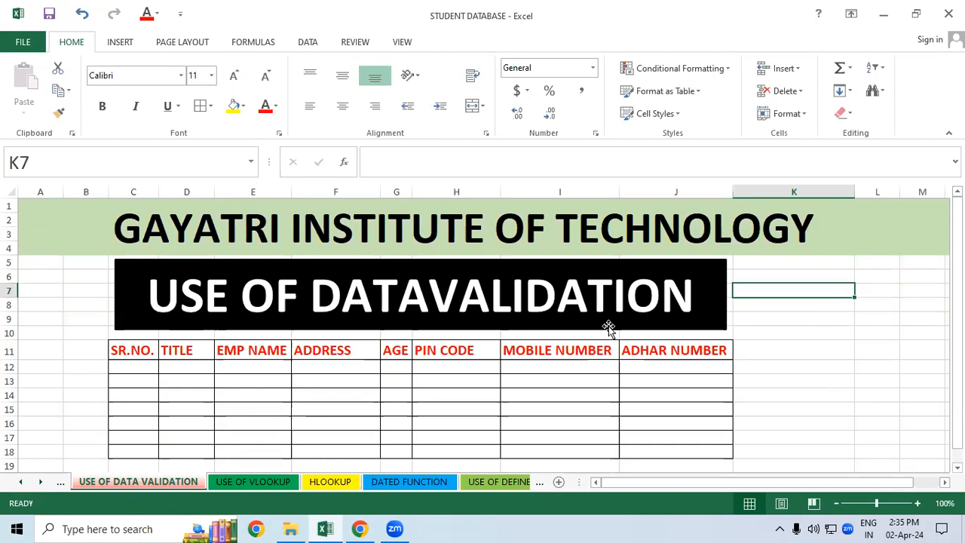
pyautogui.click(636, 370)
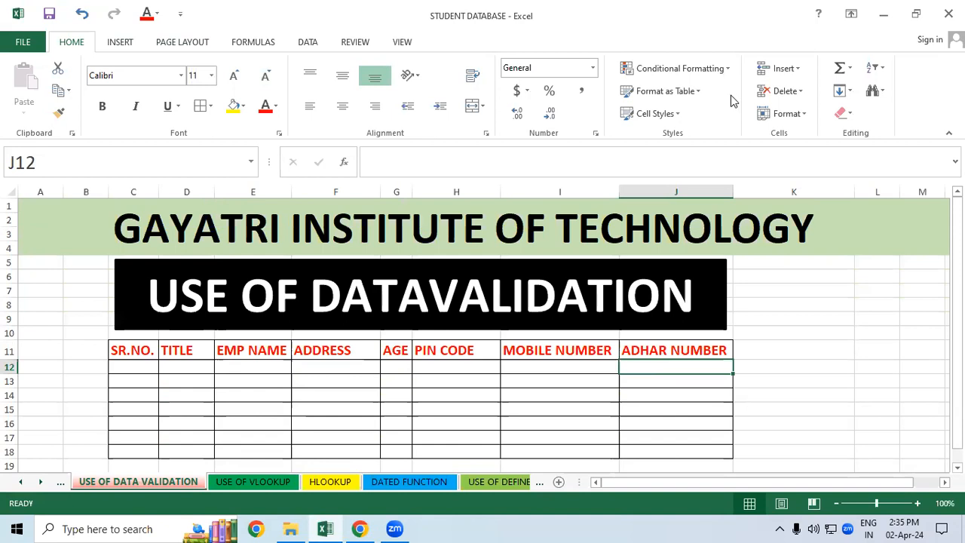
pyautogui.click(729, 73)
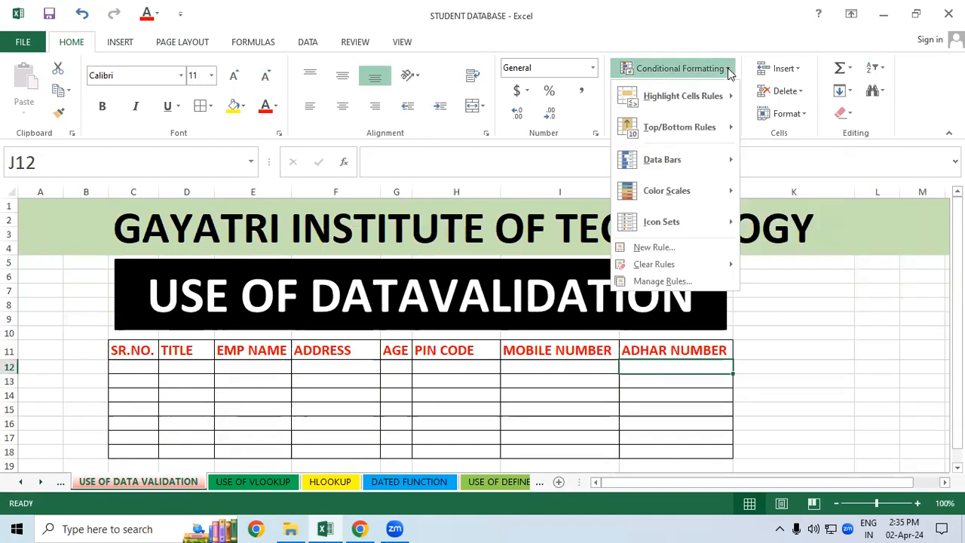
pyautogui.click(816, 344)
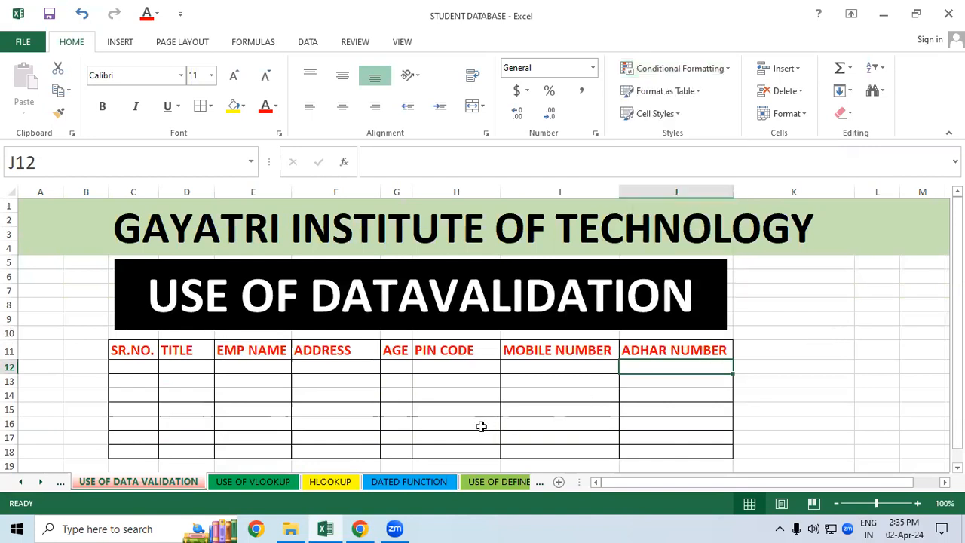
pyautogui.click(462, 420)
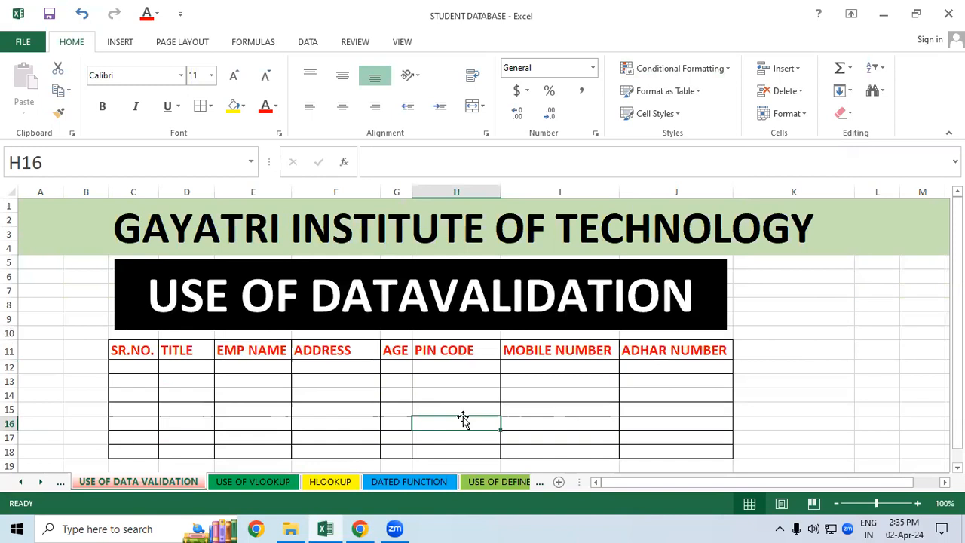
pyautogui.click(593, 69)
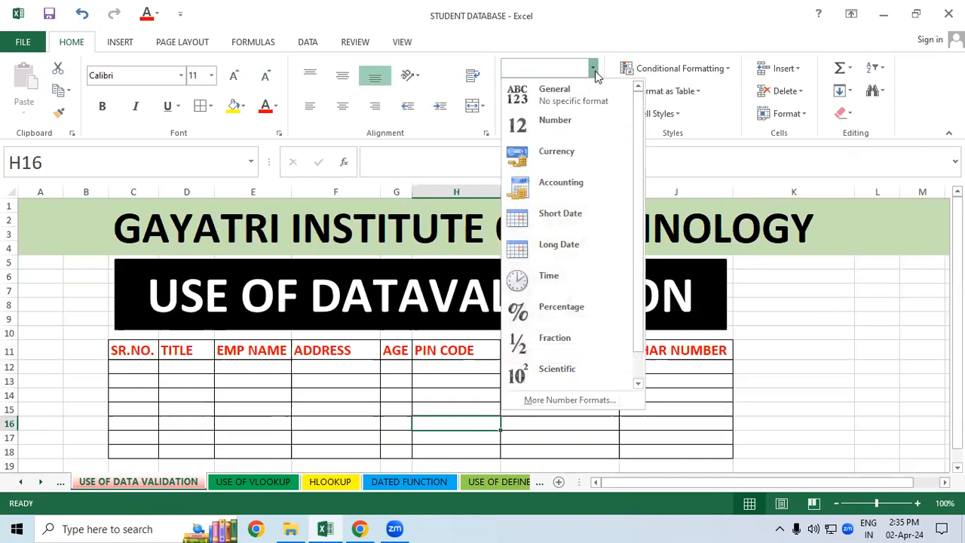
pyautogui.click(361, 407)
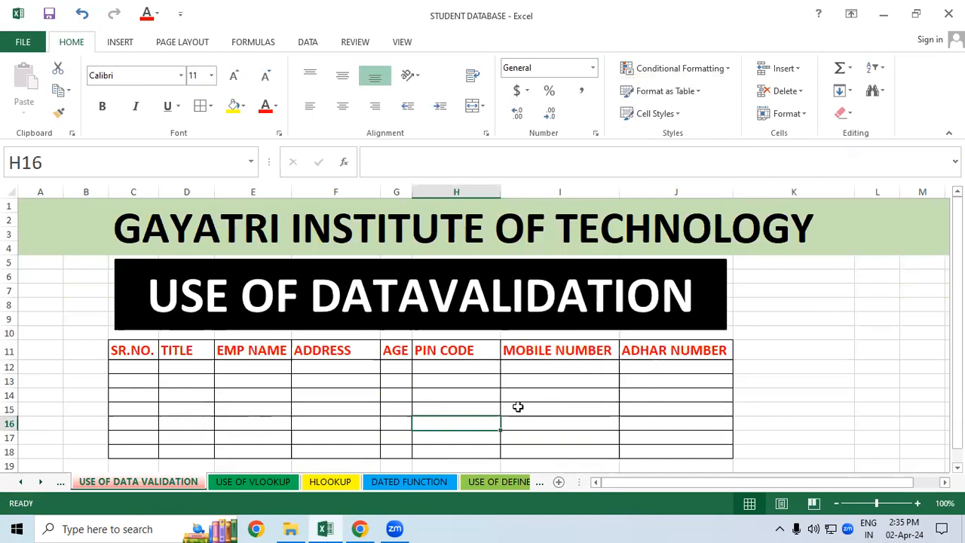
pyautogui.click(549, 378)
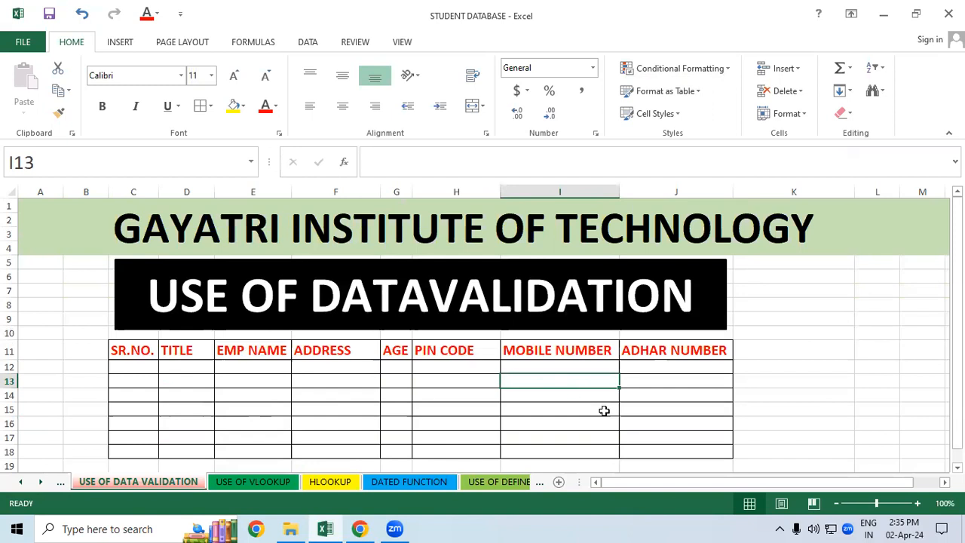
pyautogui.click(814, 400)
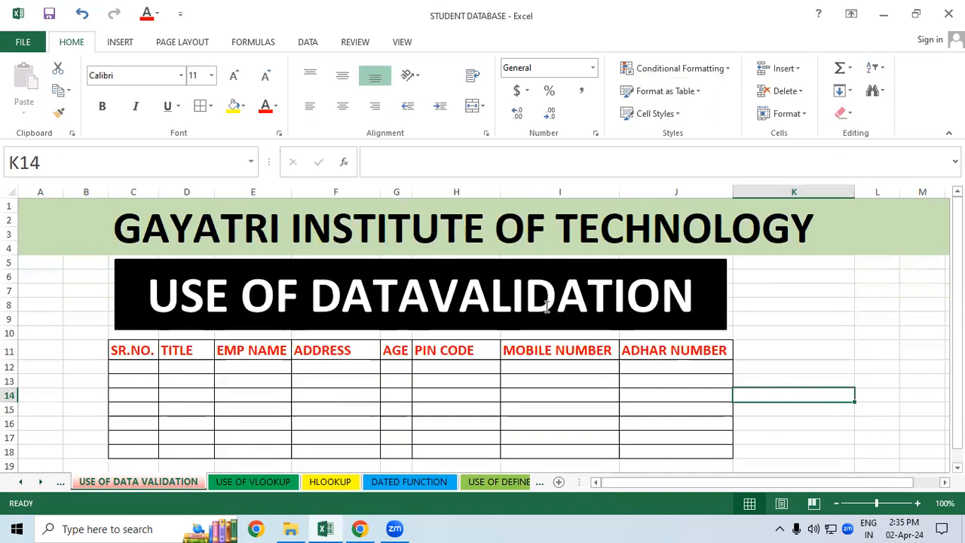
pyautogui.click(182, 78)
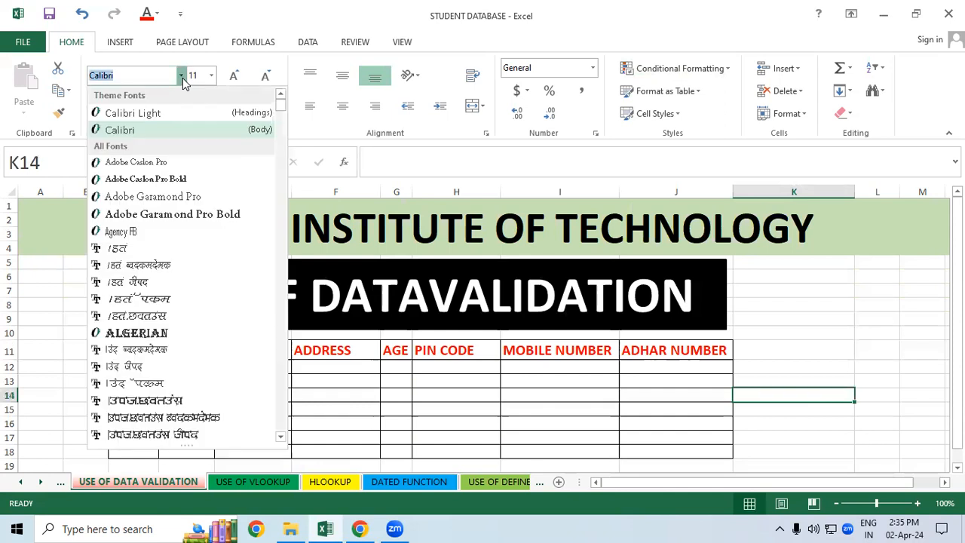
pyautogui.click(498, 395)
pyautogui.click(181, 78)
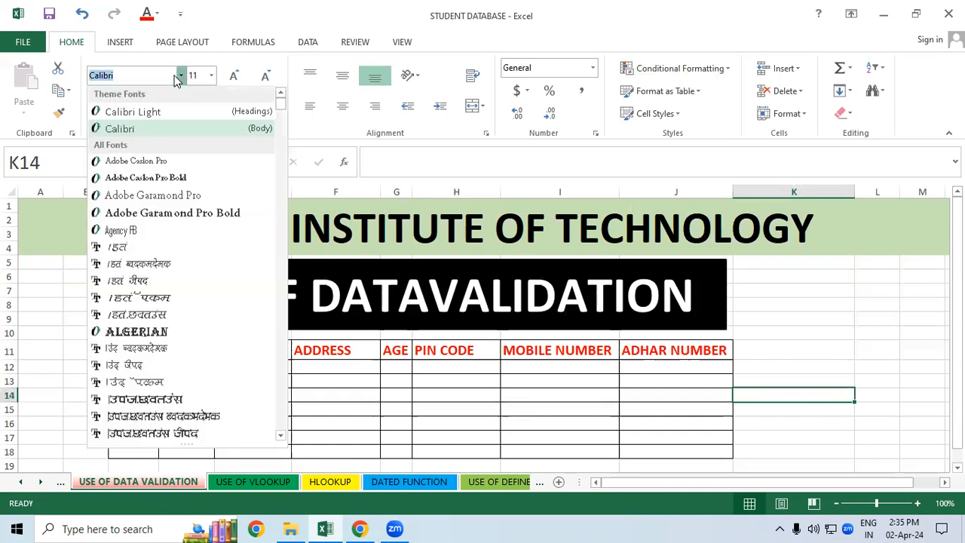
pyautogui.click(475, 387)
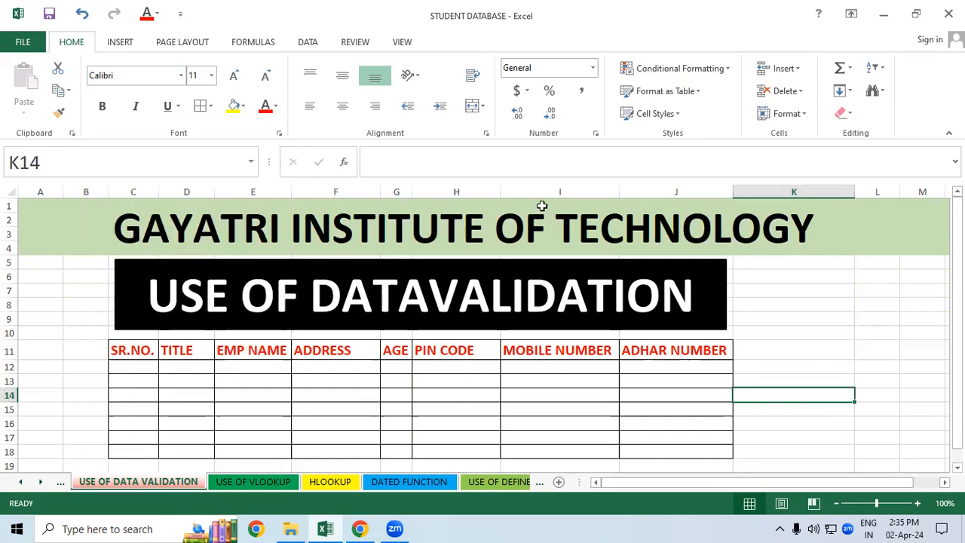
pyautogui.click(592, 70)
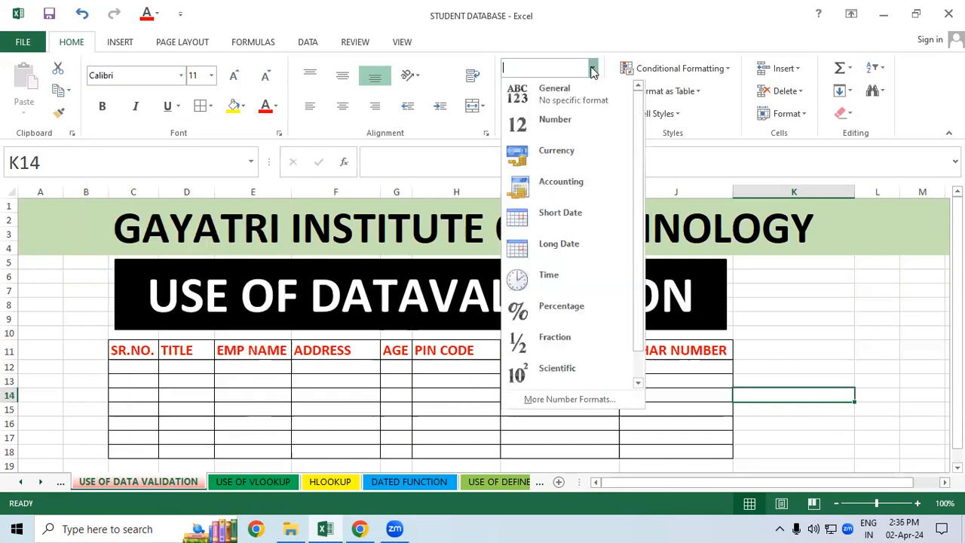
pyautogui.click(828, 422)
pyautogui.moveTo(129, 367); pyautogui.dragTo(636, 450)
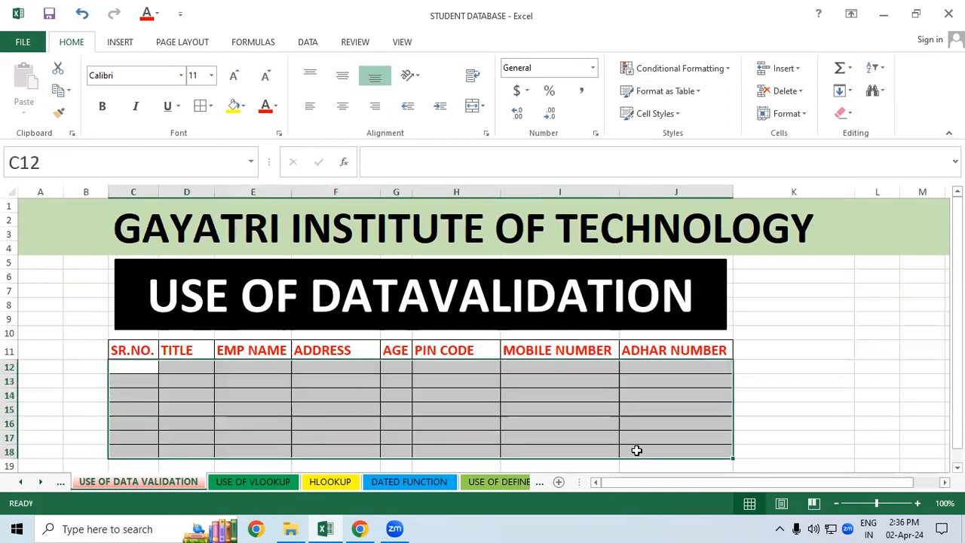
pyautogui.click(796, 395)
pyautogui.click(592, 69)
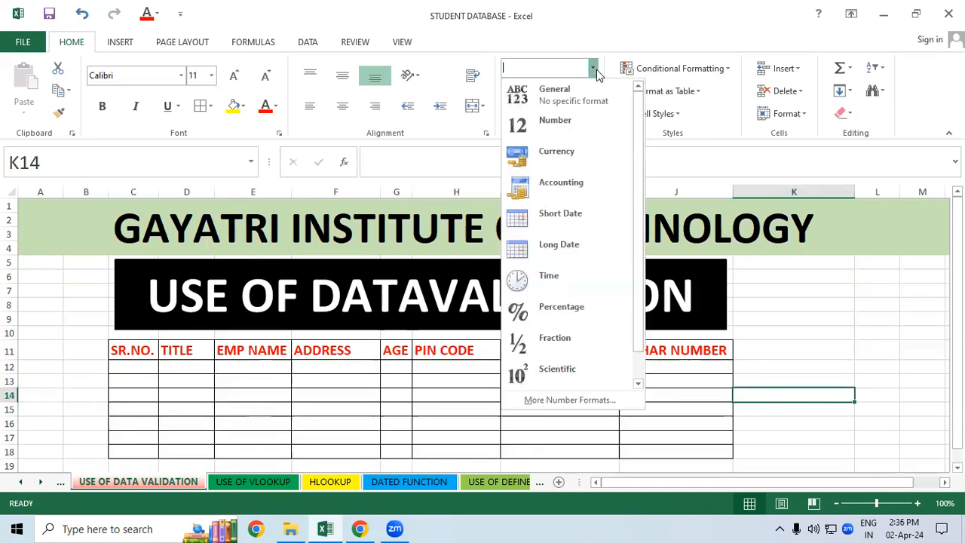
pyautogui.click(876, 343)
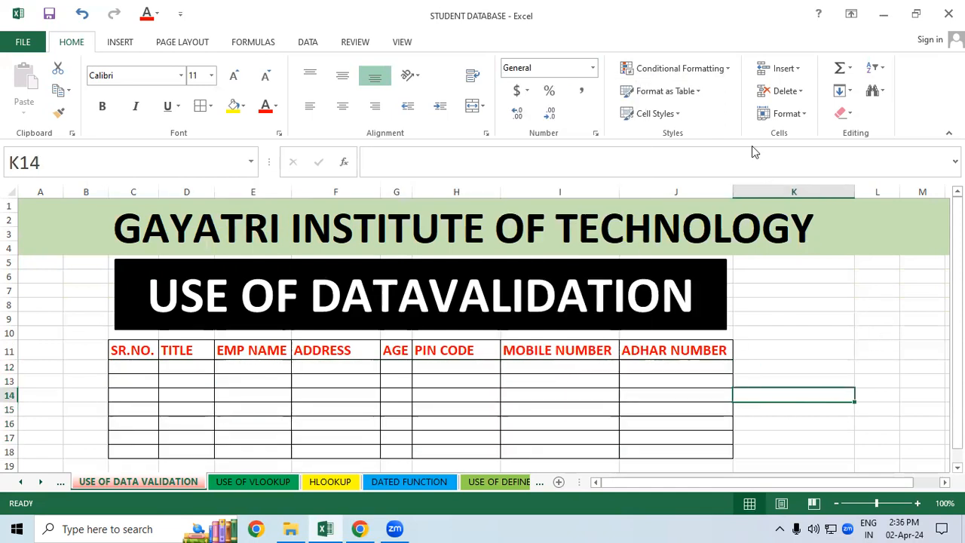
pyautogui.click(728, 68)
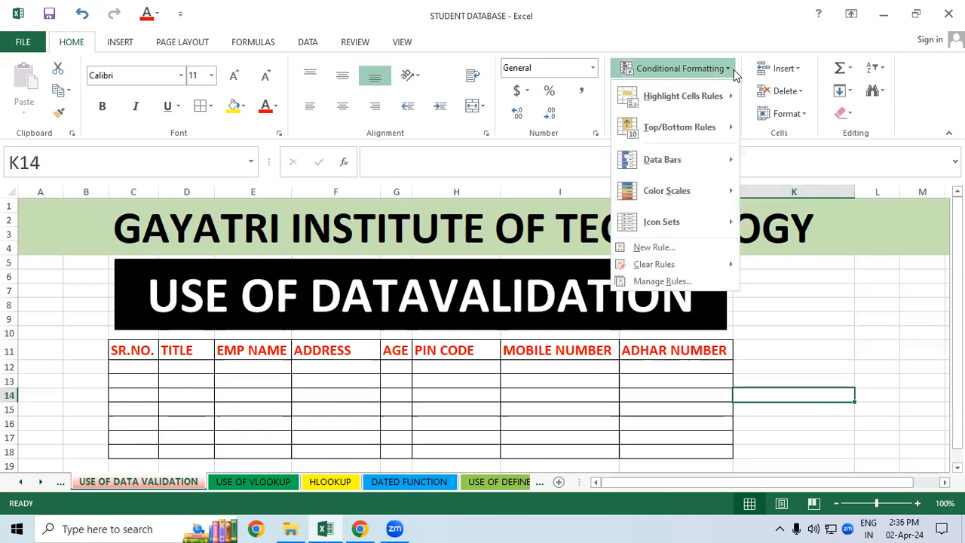
pyautogui.click(874, 364)
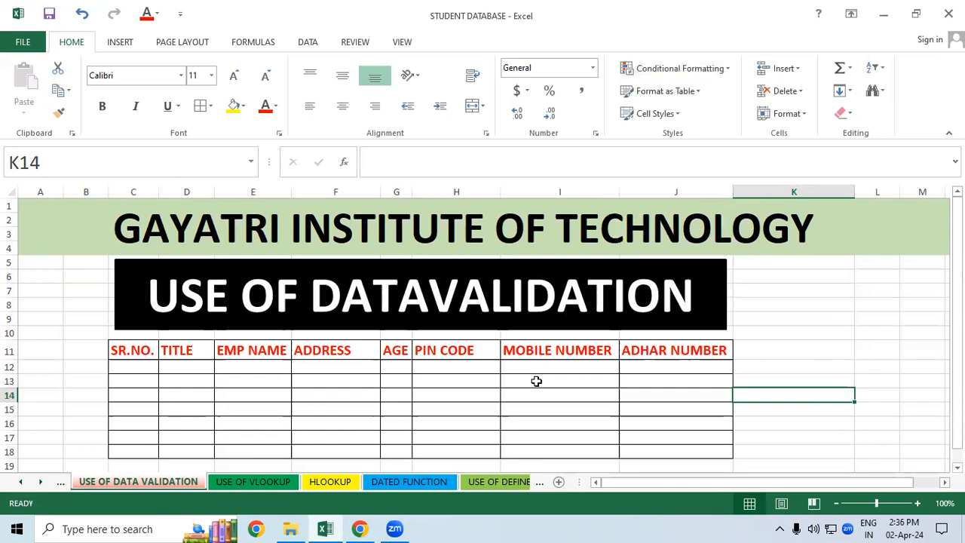
pyautogui.click(413, 400)
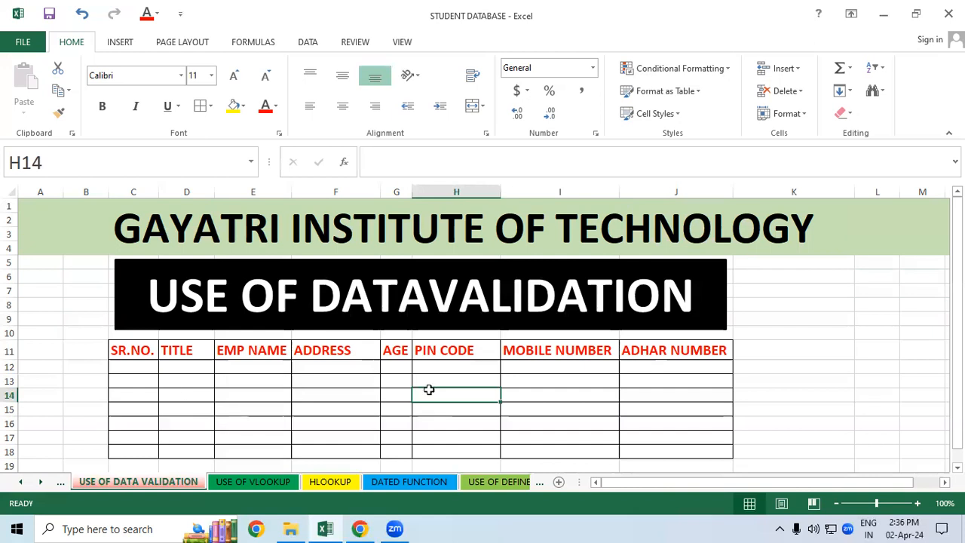
# Step: Enter the serial numbers 1 and 2 in cells C12 and C13 of the SR.NO. column
pyautogui.click(134, 370)
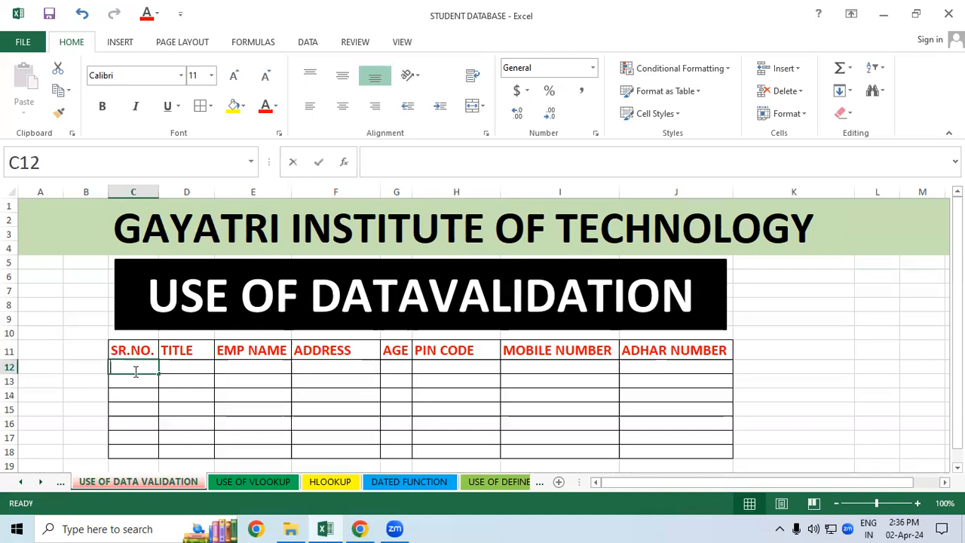
pyautogui.write('1')
pyautogui.press('Return')
pyautogui.write('2')
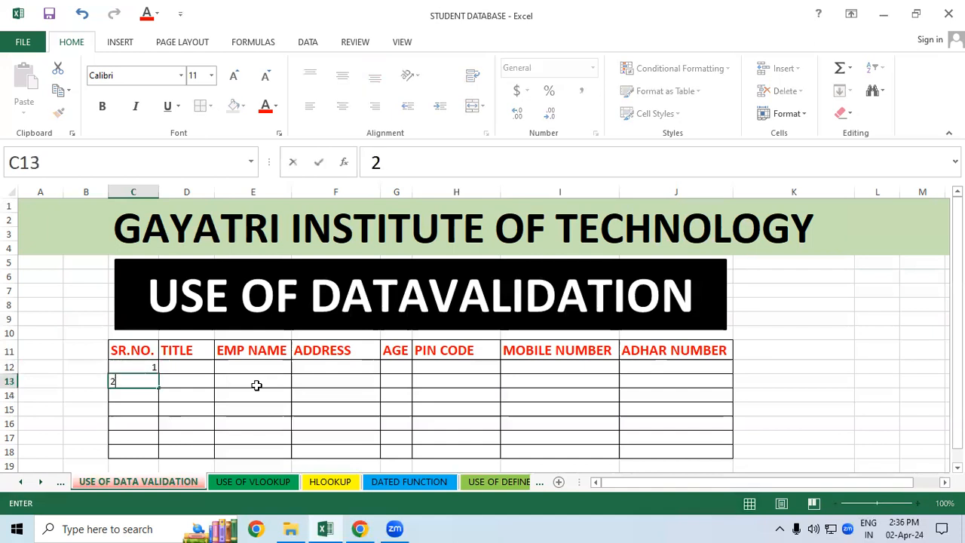
pyautogui.click(253, 382)
# Step: Increase the font size of the serial numbers in C12:C13 to 16
pyautogui.moveTo(140, 368); pyautogui.dragTo(140, 383)
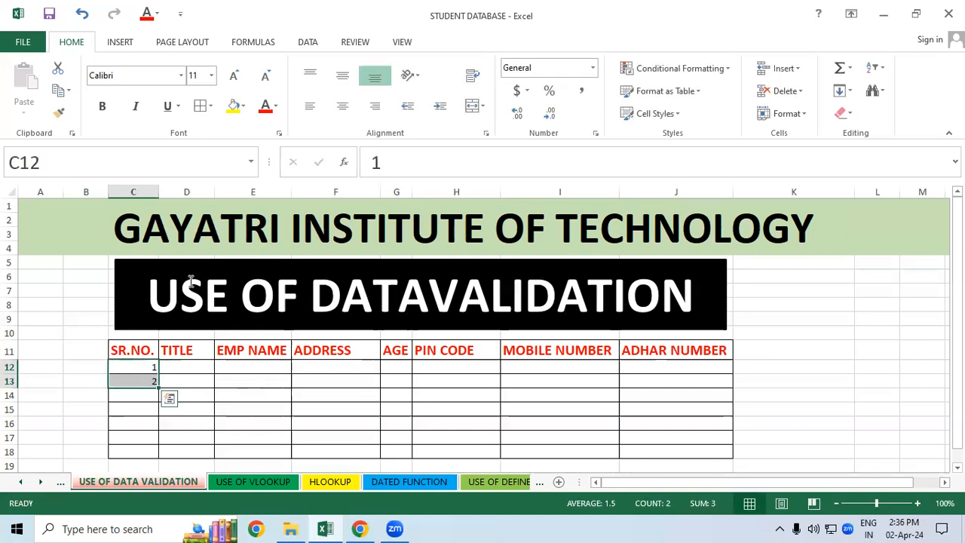
pyautogui.click(233, 76)
pyautogui.click(233, 76)
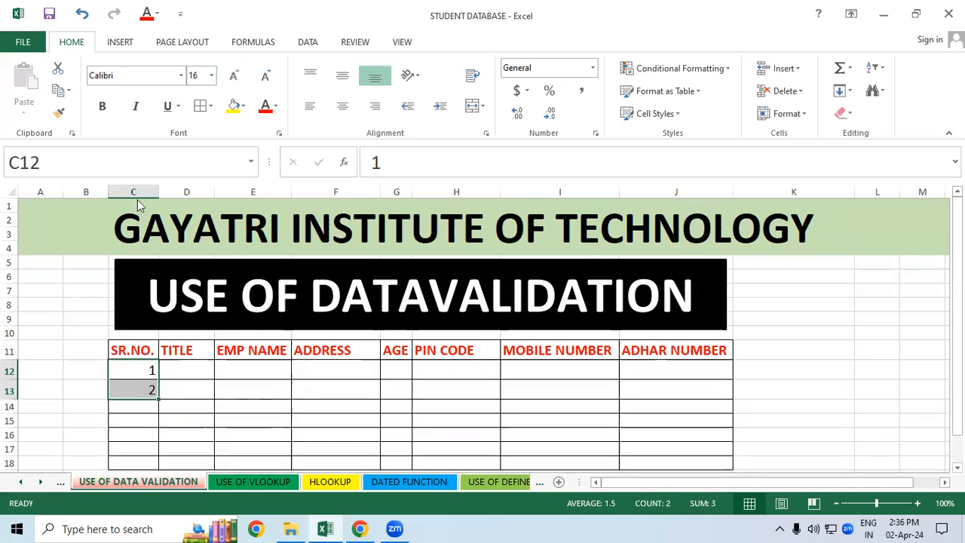
pyautogui.click(194, 391)
# Step: Copy the formatting of table rows C12:J13 with Format Painter and apply it starting at cell E17
pyautogui.moveTo(130, 369)
pyautogui.mouseDown()
pyautogui.moveTo(410, 409)
pyautogui.moveTo(669, 388)
pyautogui.mouseUp()
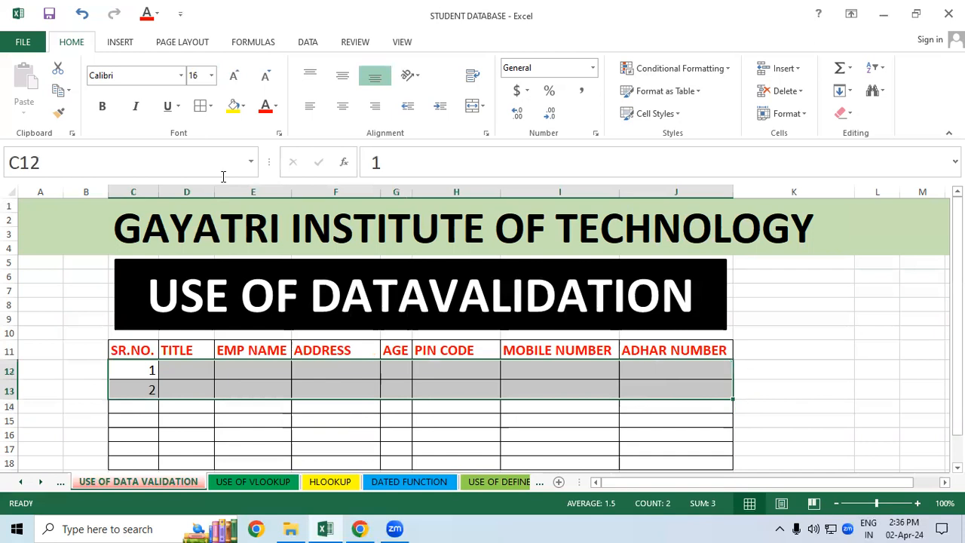
pyautogui.click(60, 113)
pyautogui.click(253, 441)
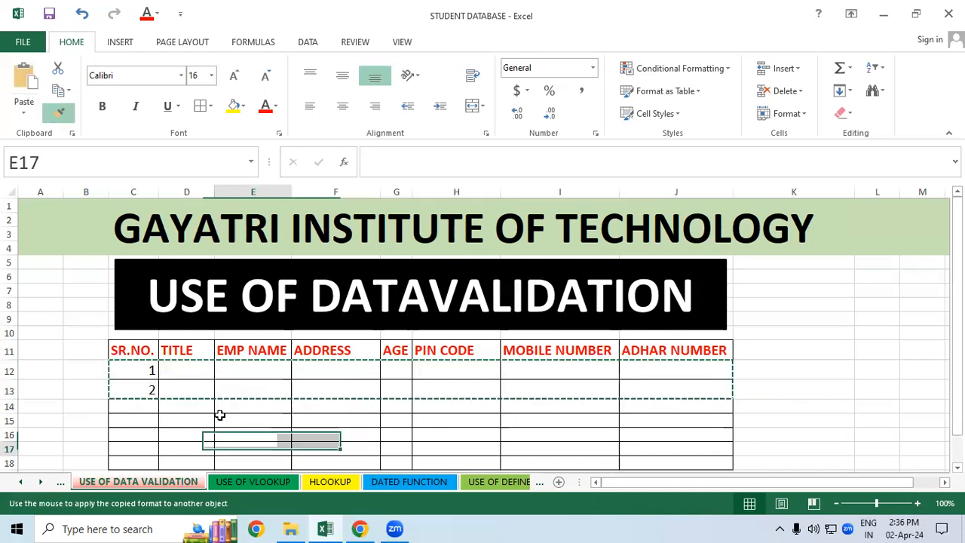
# Step: Copy the formatting of cell C12 with Format Painter onto the first two data rows, C12:J13
pyautogui.click(147, 368)
pyautogui.click(61, 113)
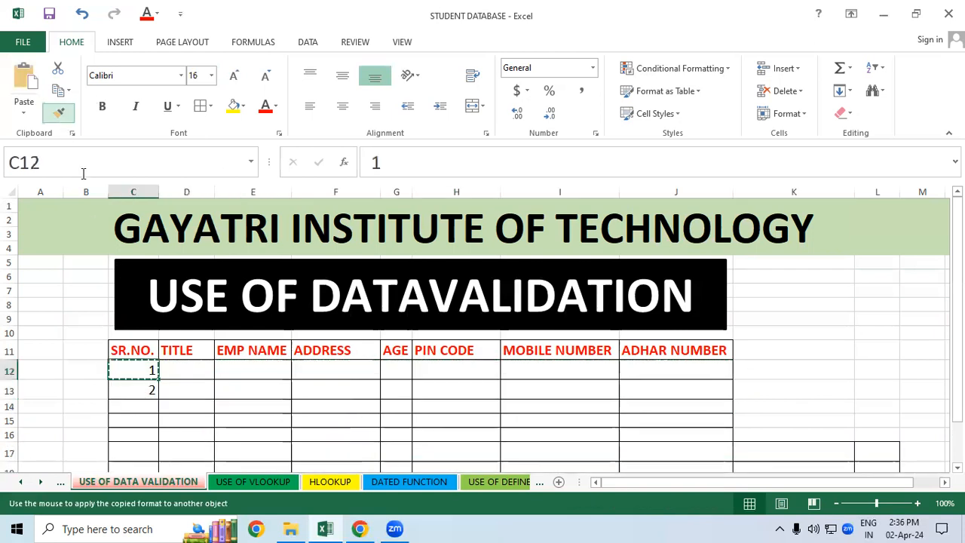
pyautogui.moveTo(125, 368)
pyautogui.mouseDown()
pyautogui.moveTo(376, 389)
pyautogui.moveTo(700, 389)
pyautogui.mouseUp()
# Step: Enter the first two employees' names in the EMP NAME column, cells E12 and E13
pyautogui.click(183, 370)
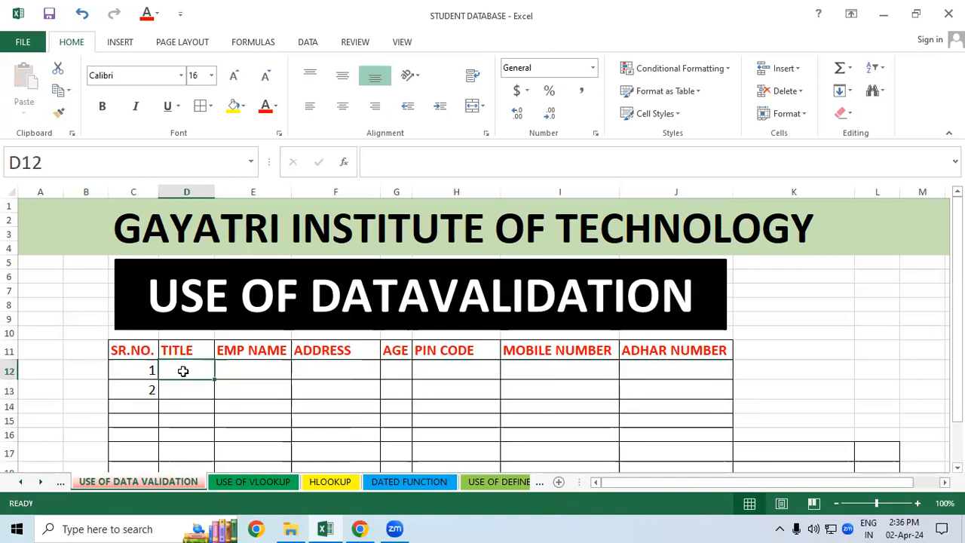
pyautogui.click(252, 366)
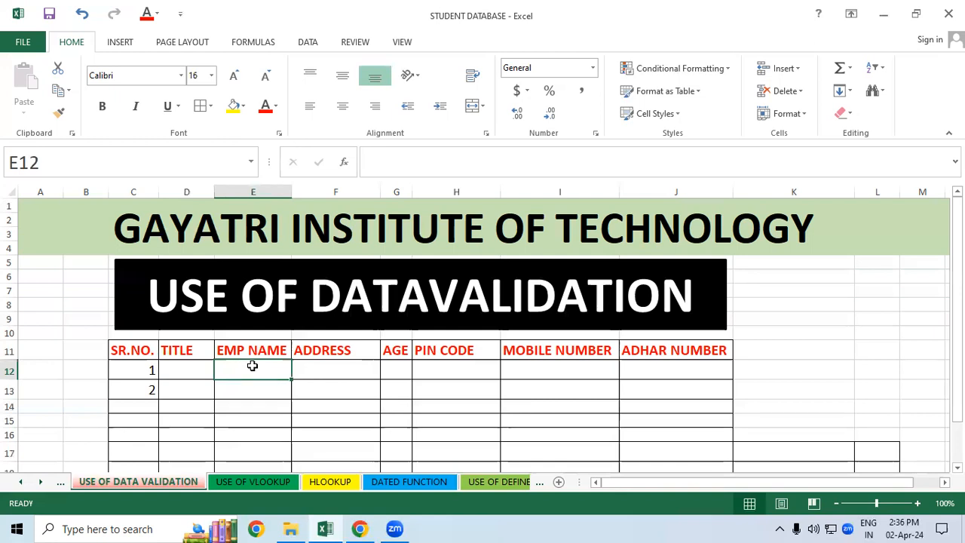
pyautogui.write('PRAVE')
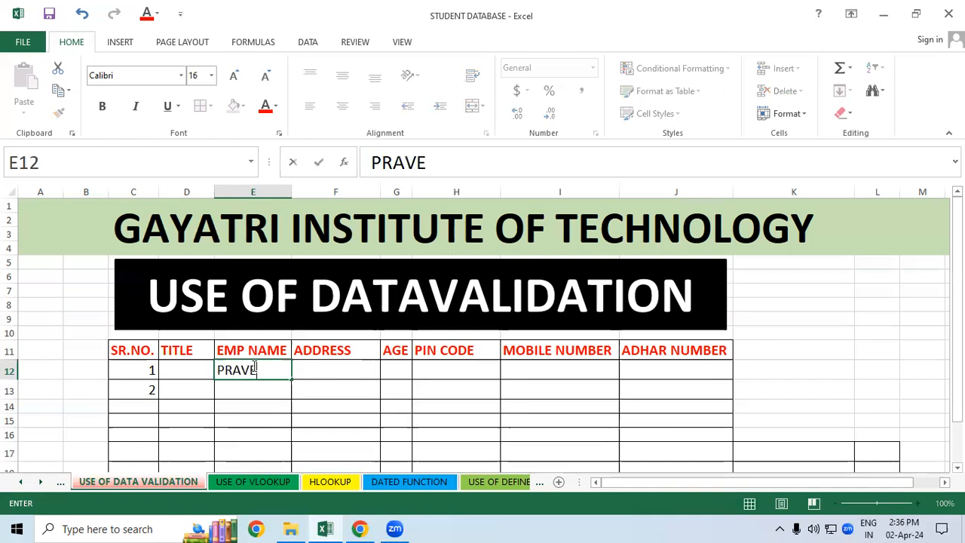
pyautogui.write('EN')
pyautogui.press('Return')
pyautogui.write('NEHA')
pyautogui.press('Return')
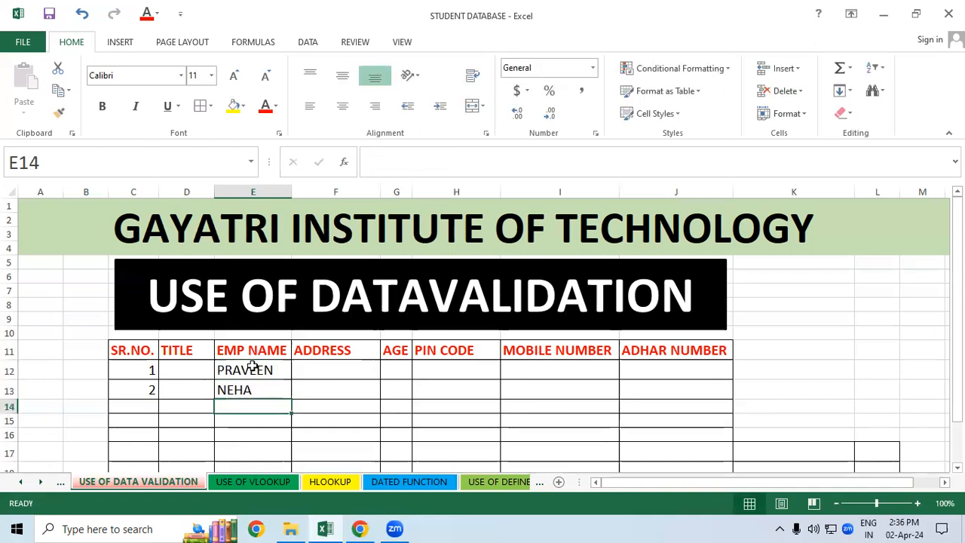
# Step: Add four more employee names below in the EMP NAME column, cells E14 to E17
pyautogui.write('SAGAR')
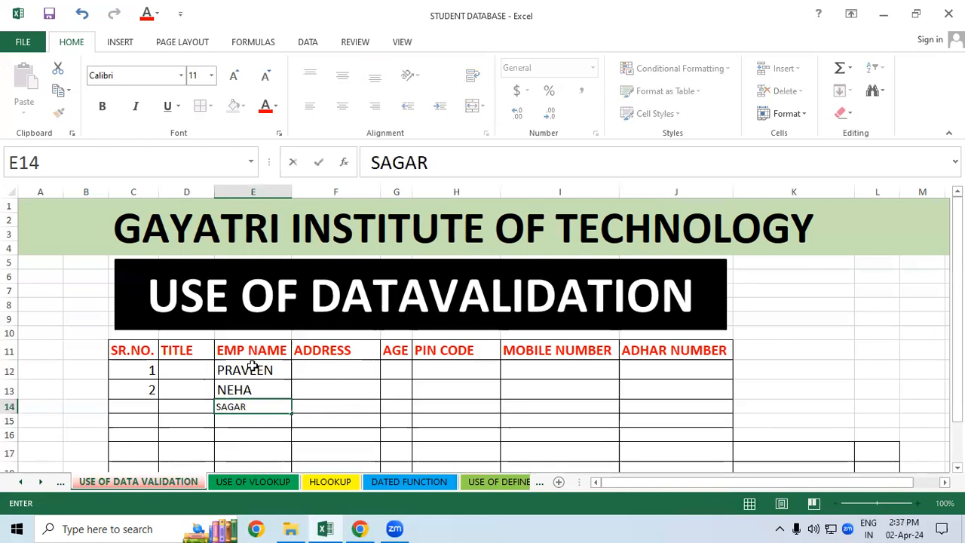
pyautogui.press('Return')
pyautogui.write('ROHIT')
pyautogui.press('Return')
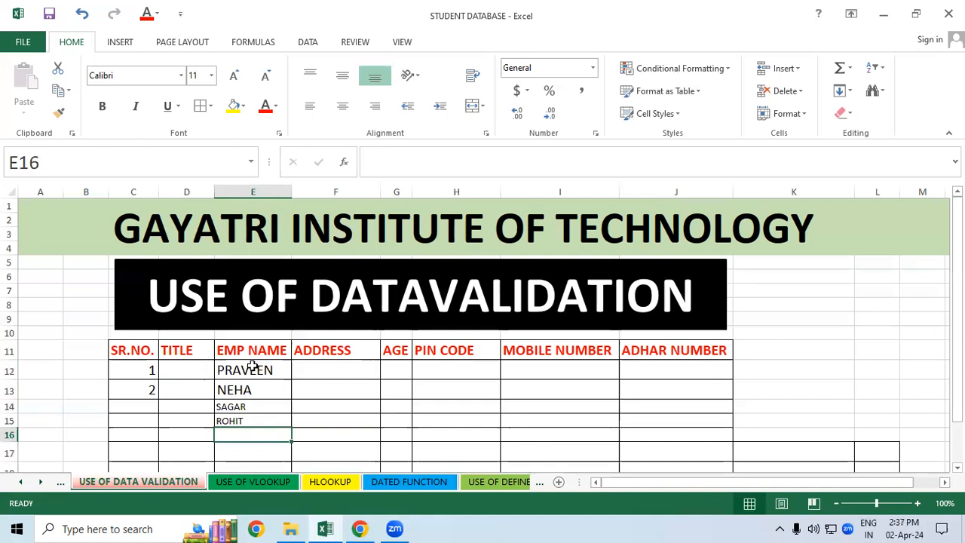
pyautogui.write('RIYA')
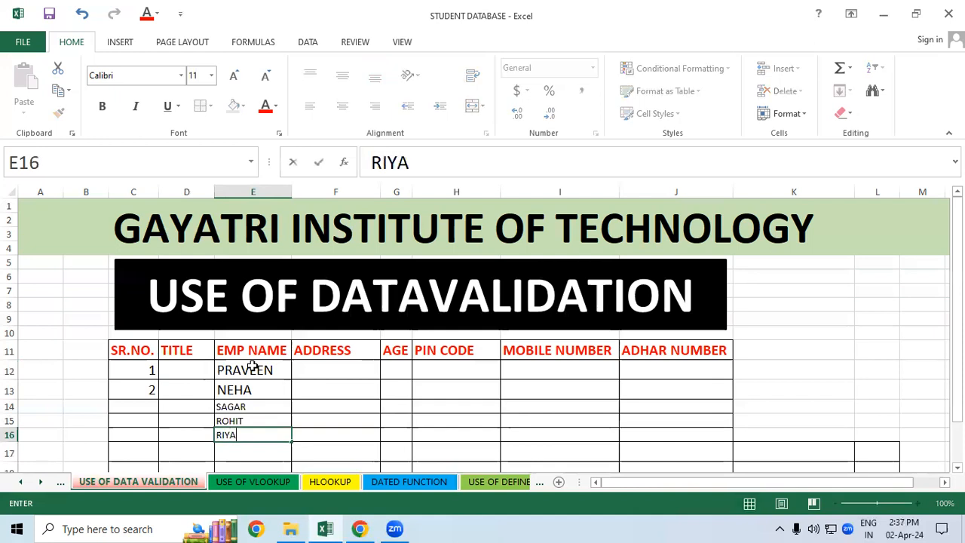
pyautogui.press('Return')
pyautogui.write('SONY')
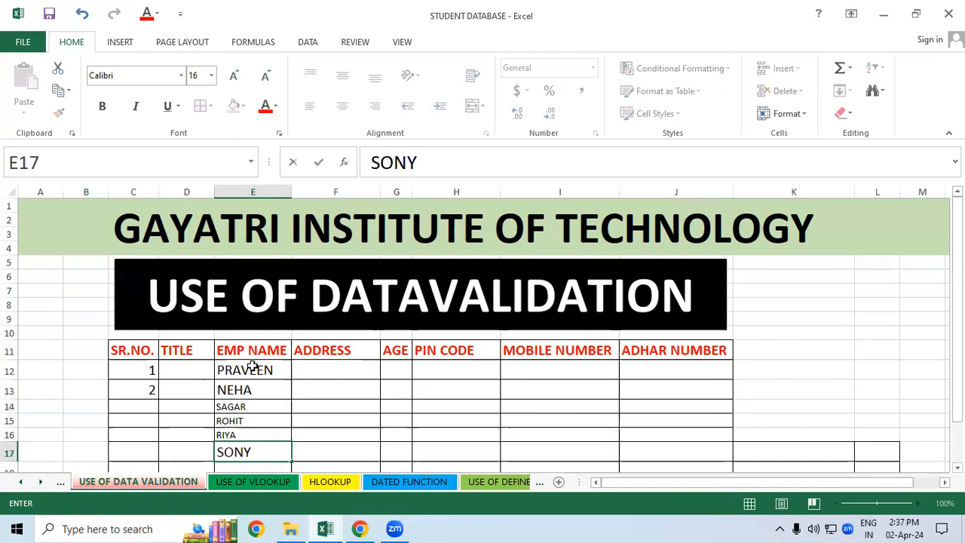
pyautogui.press('Return')
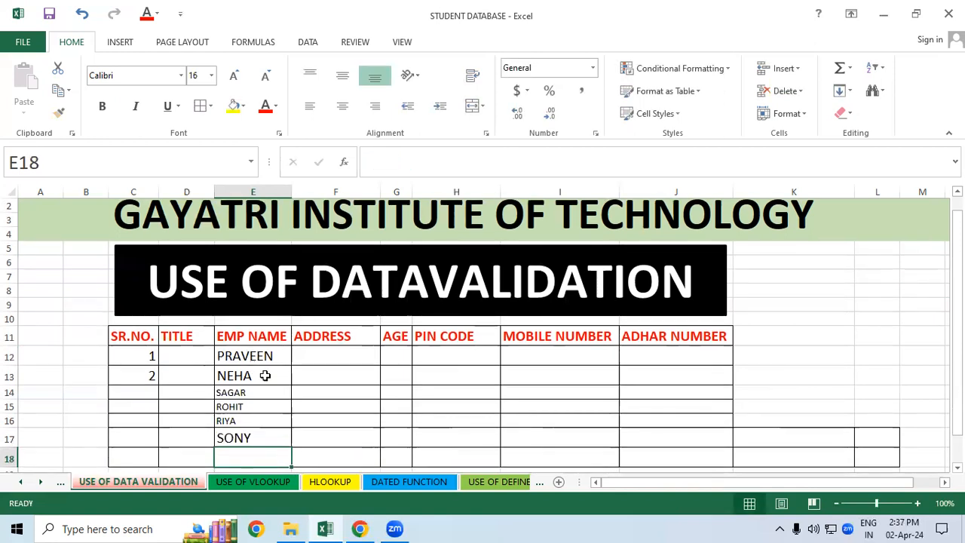
# Step: Enter the seventh employee's name in cell E18 and copy cell E12's formatting onto names E14:E16 with Format Painter
pyautogui.write('ANJALI')
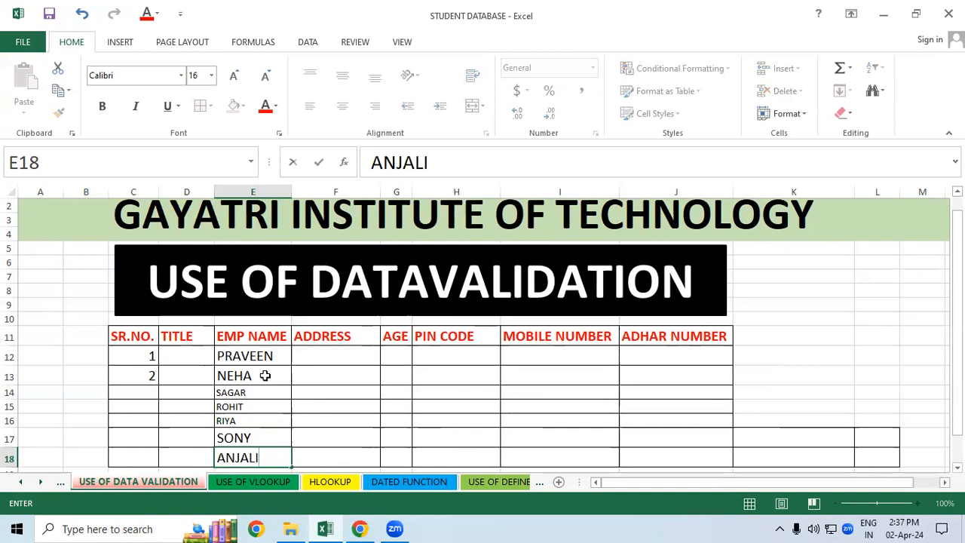
pyautogui.click(347, 408)
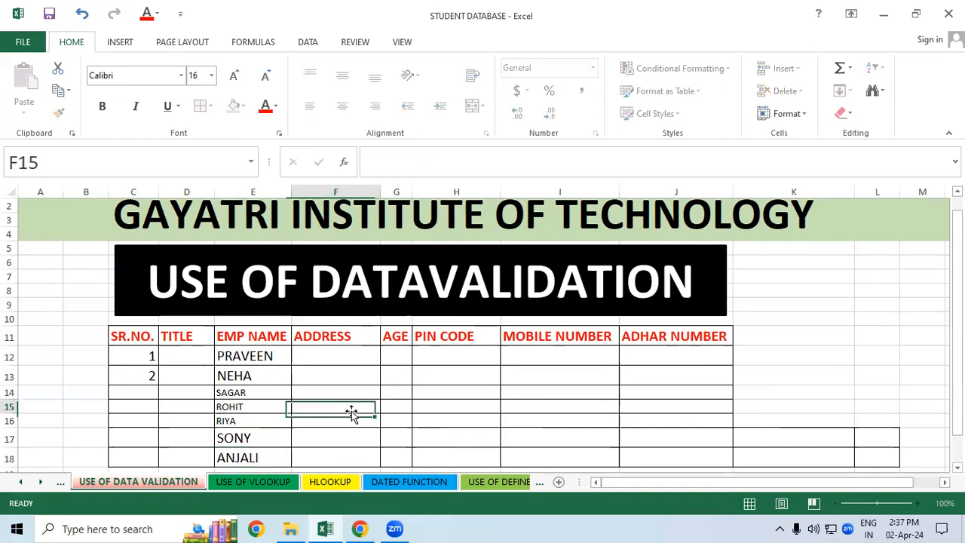
pyautogui.click(226, 354)
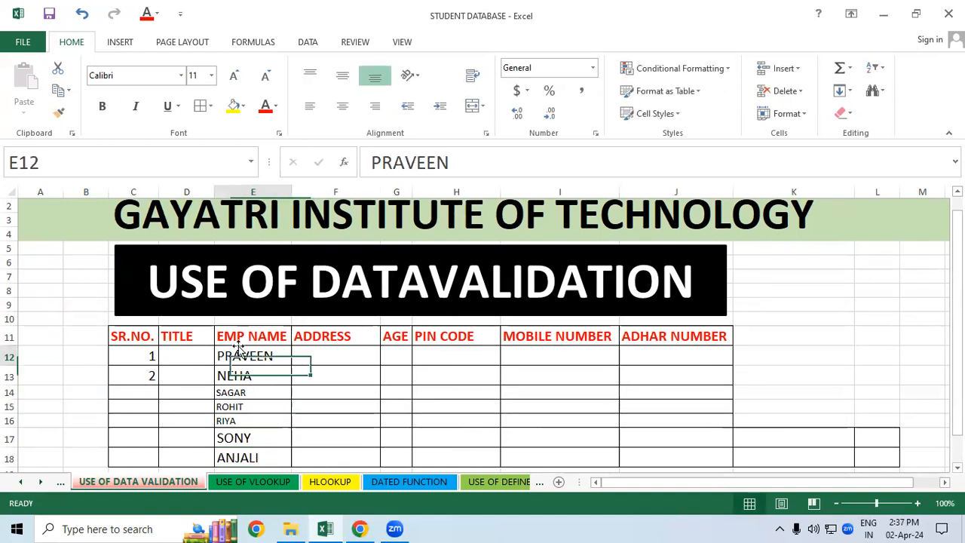
pyautogui.click(60, 114)
pyautogui.moveTo(240, 393); pyautogui.dragTo(238, 421)
pyautogui.click(384, 413)
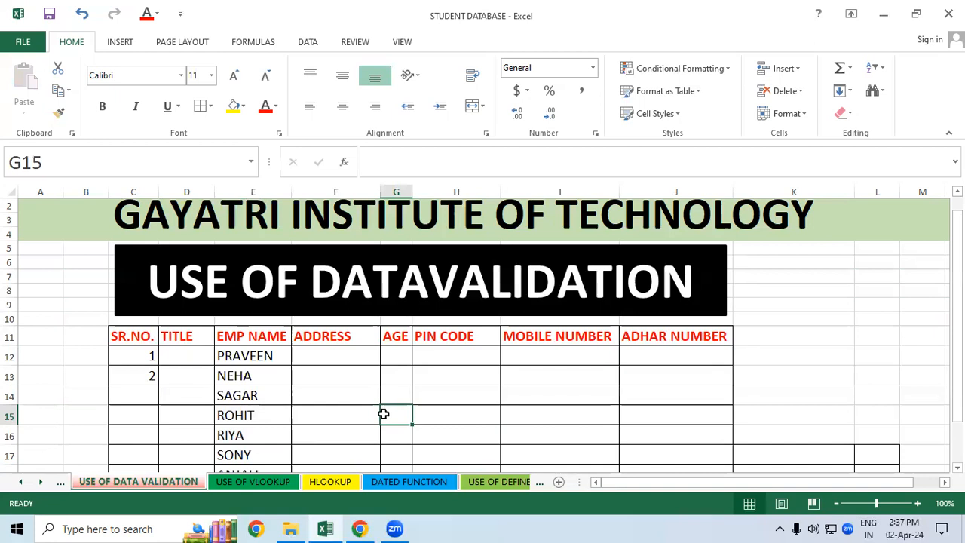
pyautogui.click(783, 407)
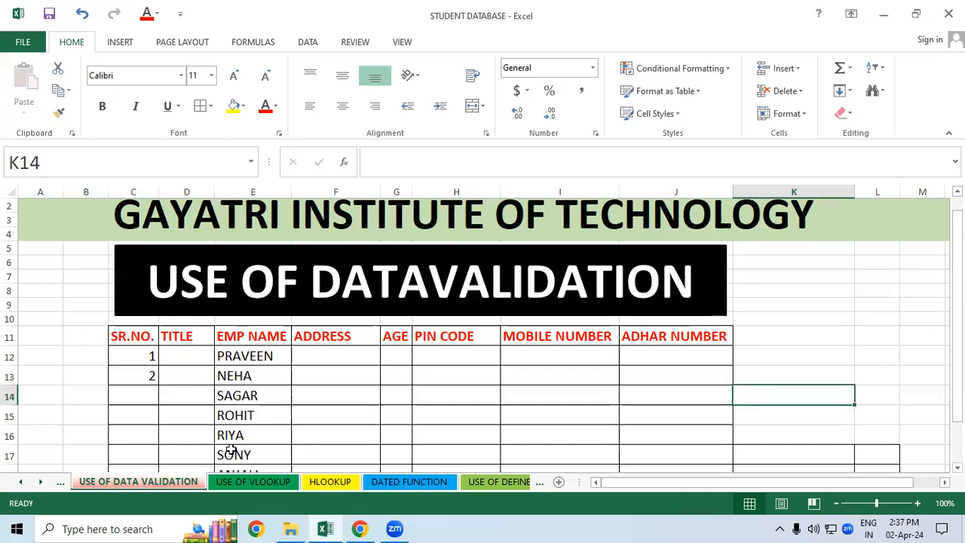
pyautogui.click(187, 351)
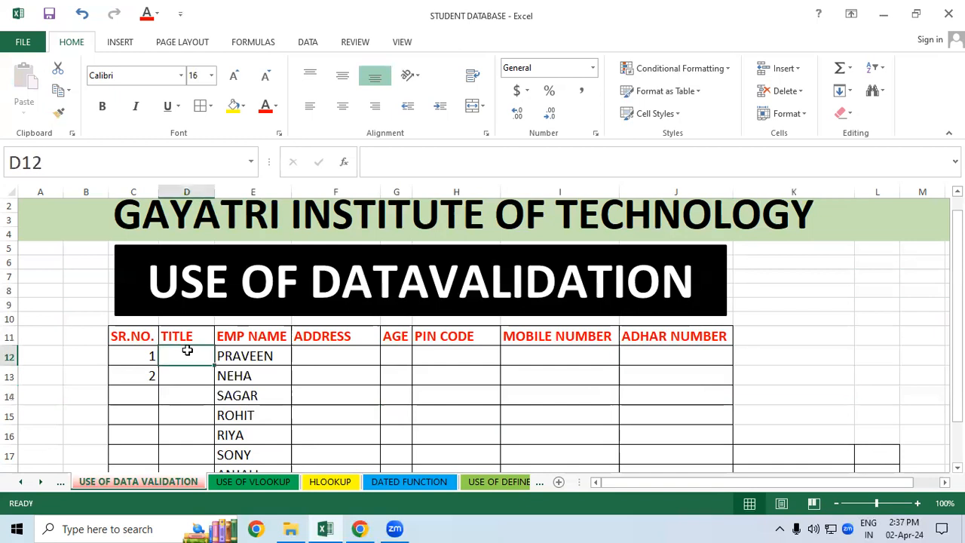
pyautogui.click(414, 407)
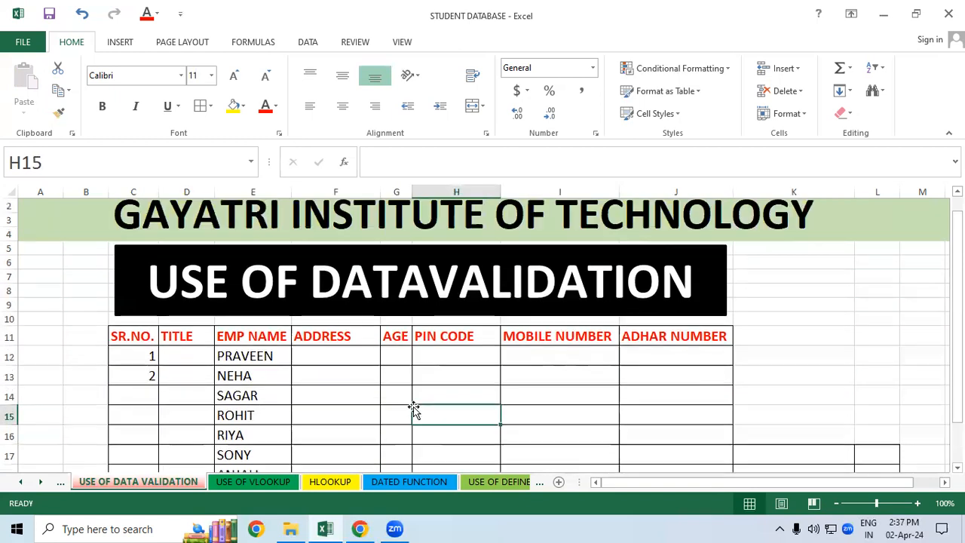
pyautogui.scroll(-2, 413, 407)
pyautogui.scroll(-1, 334, 326)
pyautogui.scroll(1, 334, 327)
pyautogui.moveTo(194, 271); pyautogui.dragTo(187, 388)
pyautogui.click(338, 327)
pyautogui.click(372, 373)
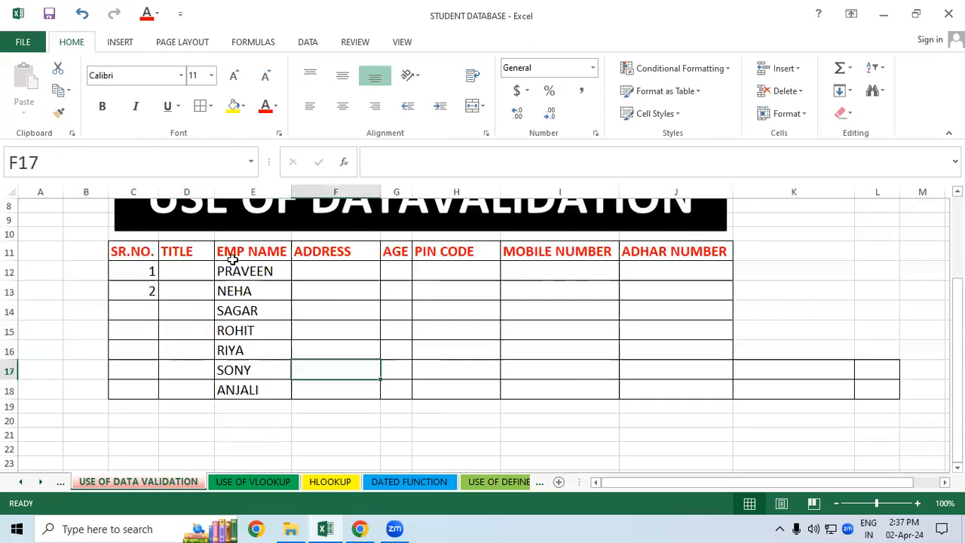
pyautogui.click(193, 264)
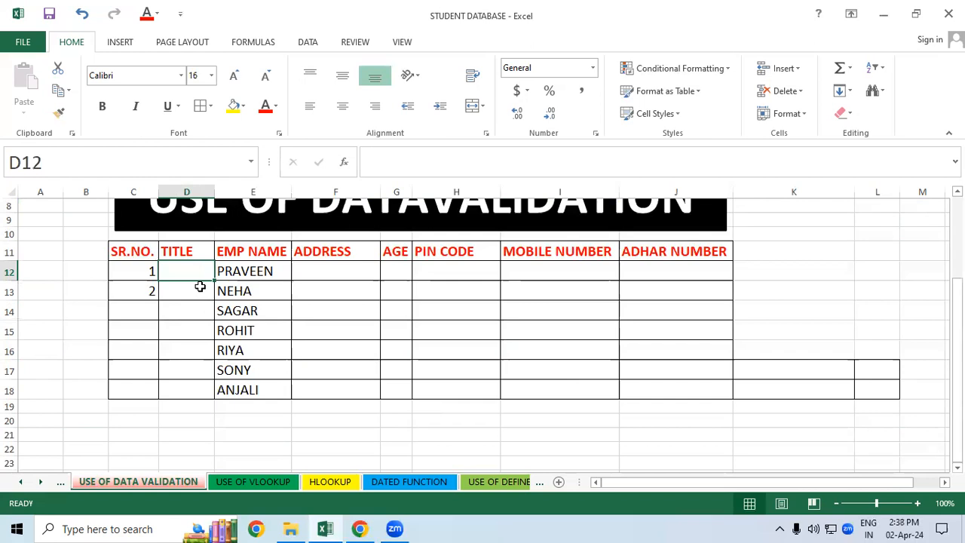
pyautogui.click(199, 286)
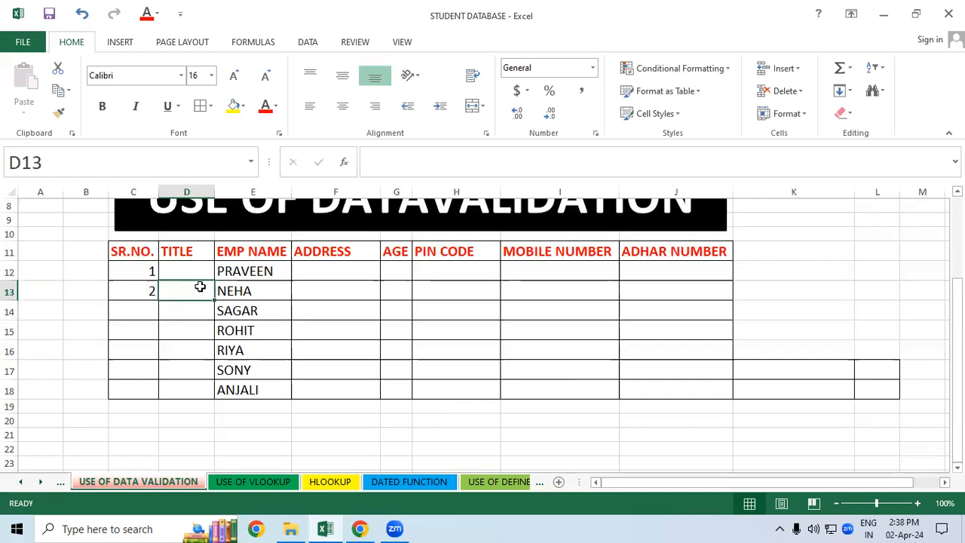
# Step: Extend the SR.NO. series from cells C12:C13 down to C18 so it numbers the rows through 7
pyautogui.click(415, 347)
pyautogui.moveTo(133, 268); pyautogui.dragTo(154, 394)
pyautogui.click(382, 358)
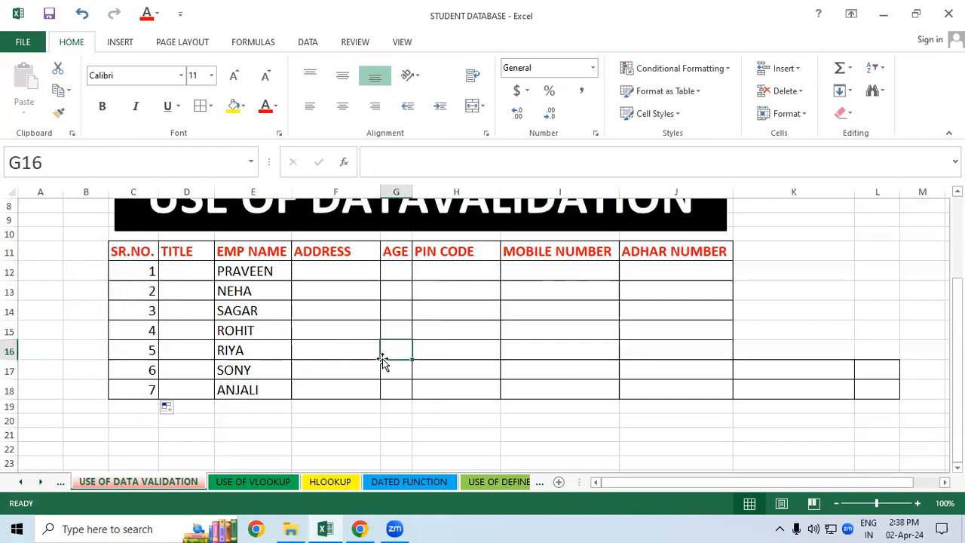
pyautogui.click(338, 354)
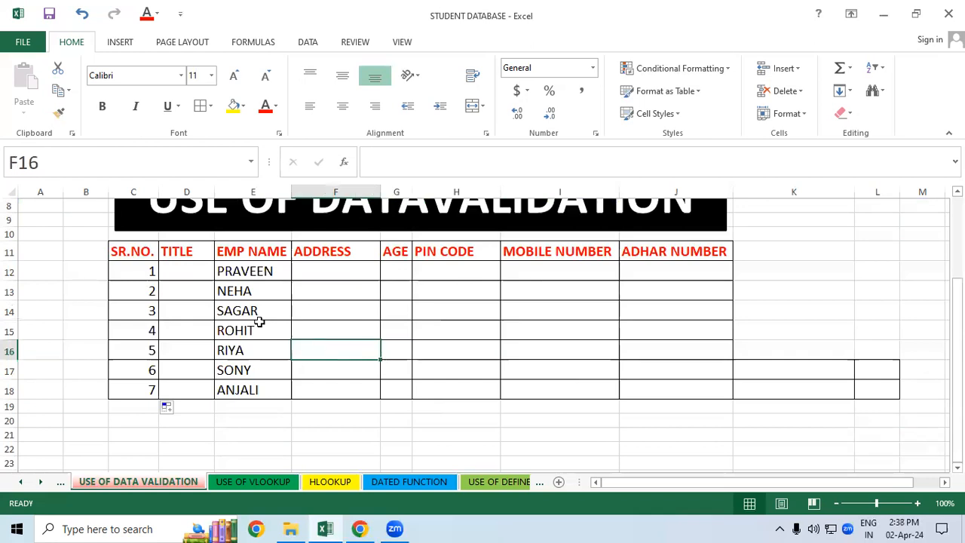
# Step: Start a data validation rule for the TITLE cells D12:D18 and allow List values
pyautogui.click(181, 271)
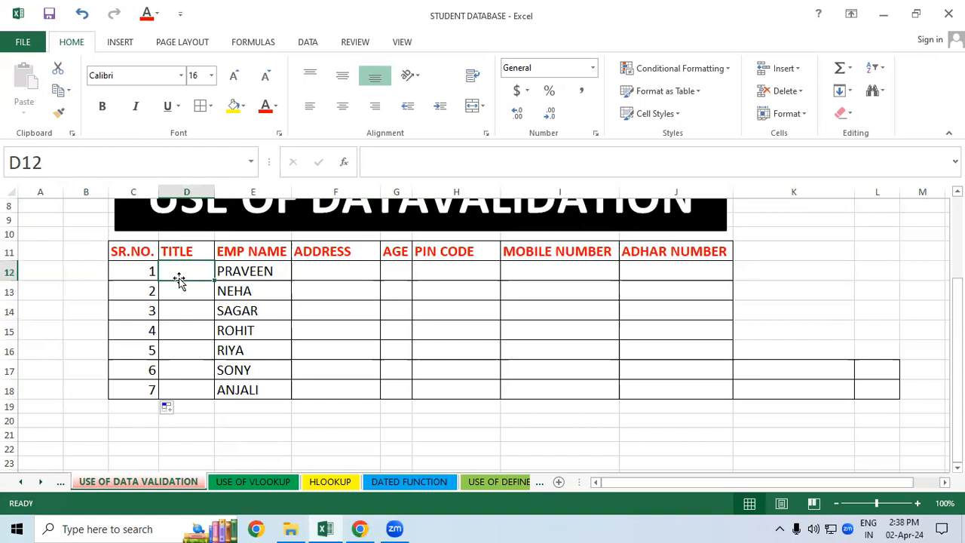
pyautogui.click(516, 350)
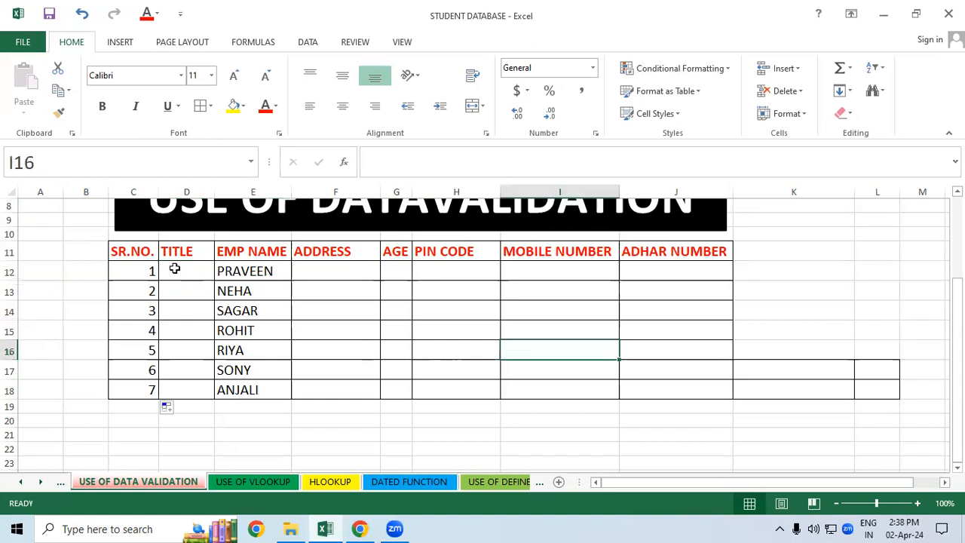
pyautogui.moveTo(174, 268); pyautogui.dragTo(173, 385)
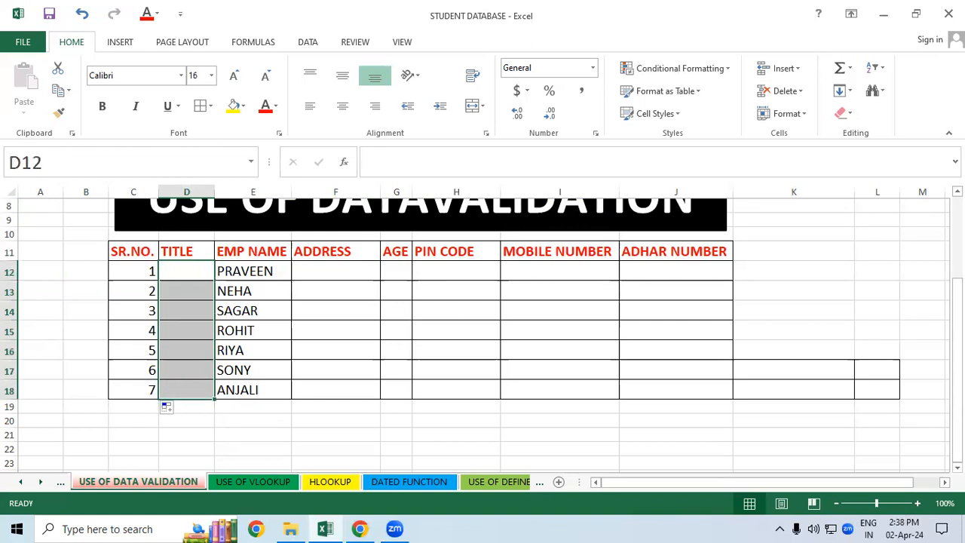
pyautogui.click(306, 43)
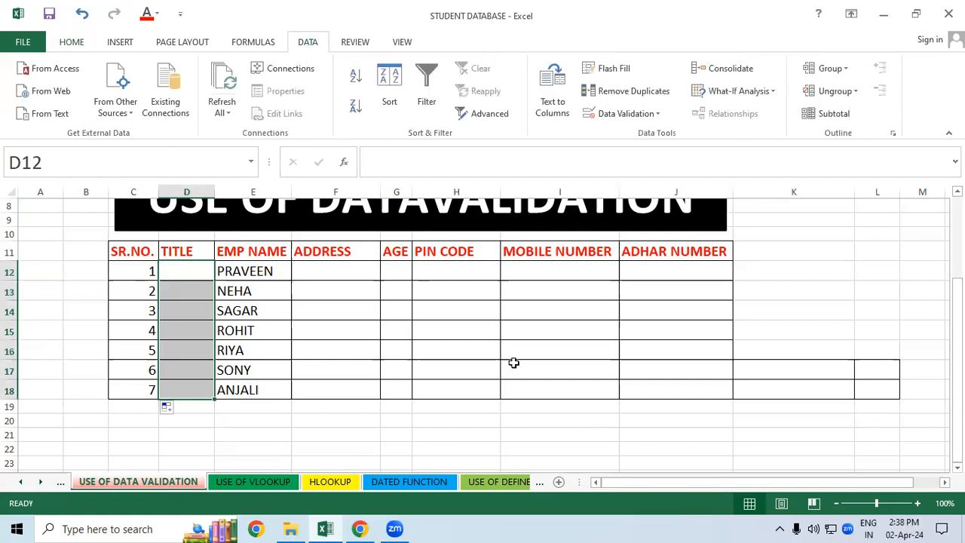
pyautogui.click(633, 115)
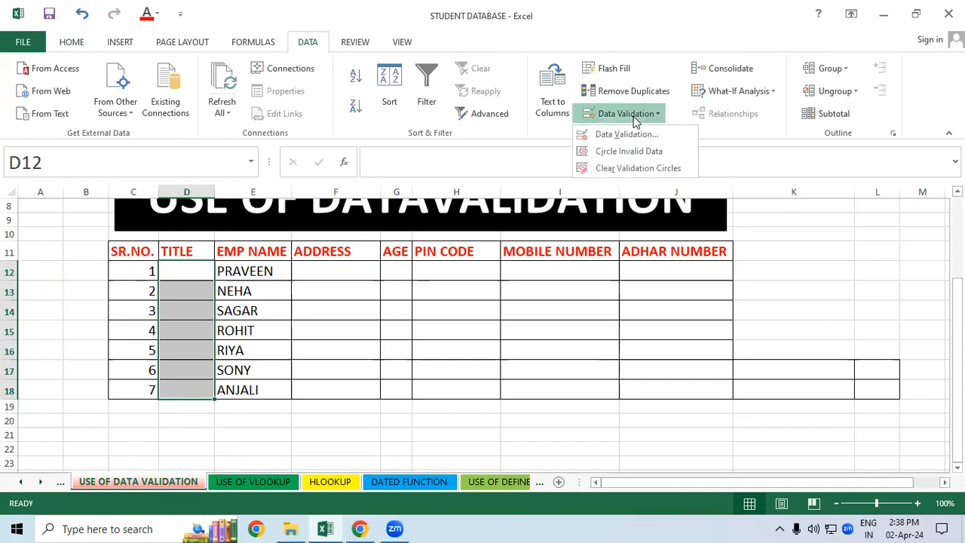
pyautogui.click(630, 138)
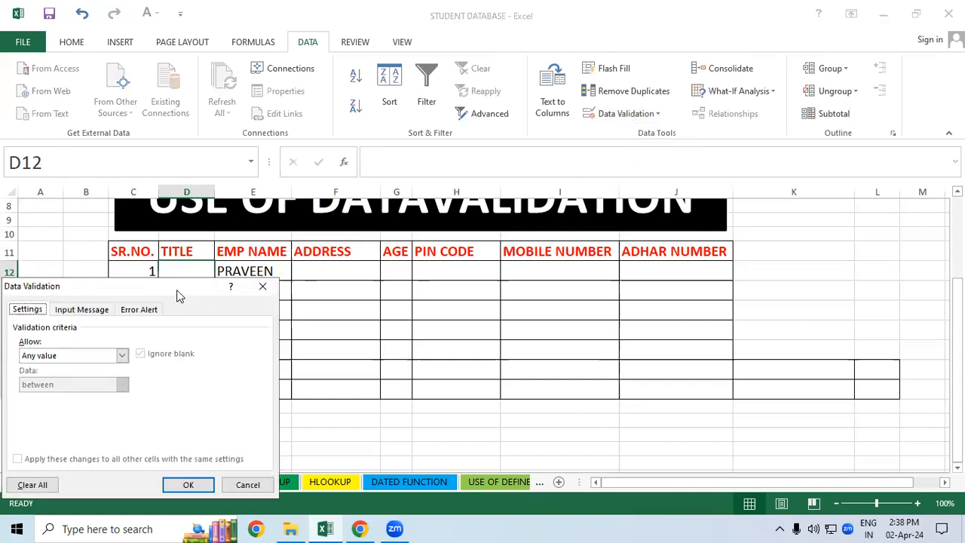
pyautogui.moveTo(179, 296); pyautogui.dragTo(514, 167)
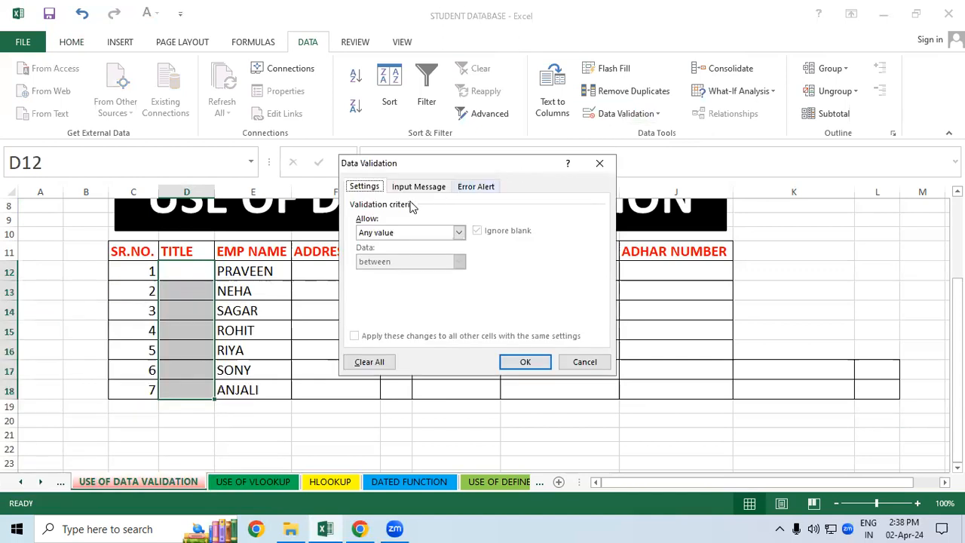
pyautogui.click(459, 233)
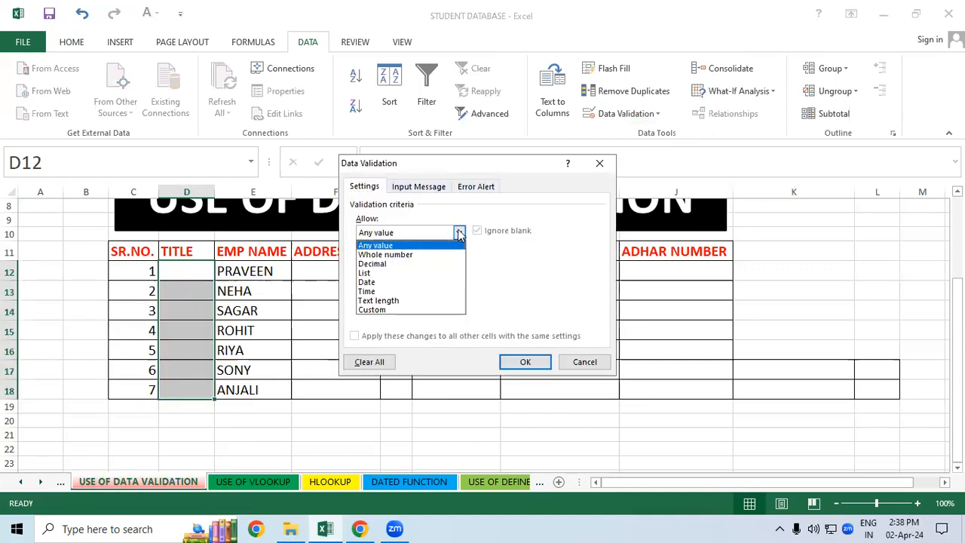
pyautogui.click(410, 275)
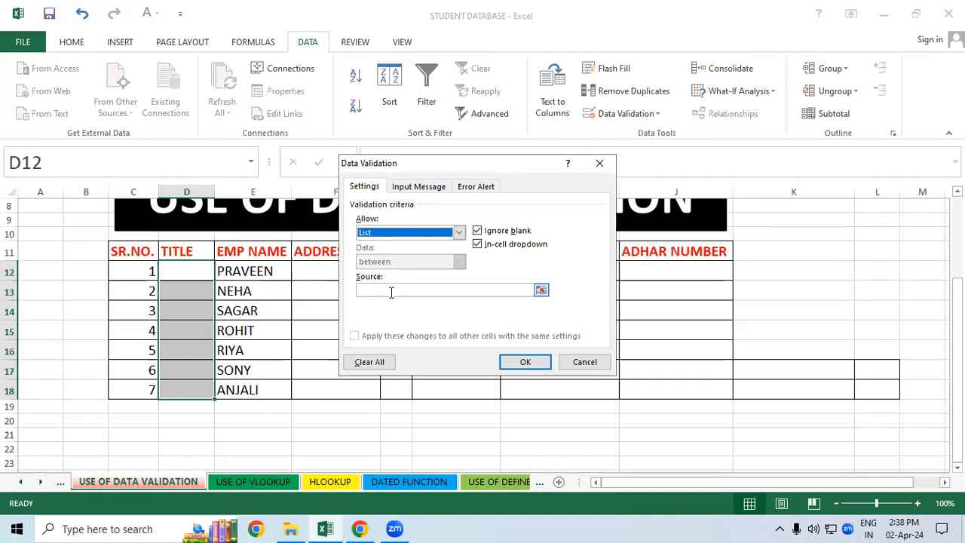
# Step: Set the validation list source to MR,MRS,KUMARI and apply the rule to the TITLE cells
pyautogui.click(390, 292)
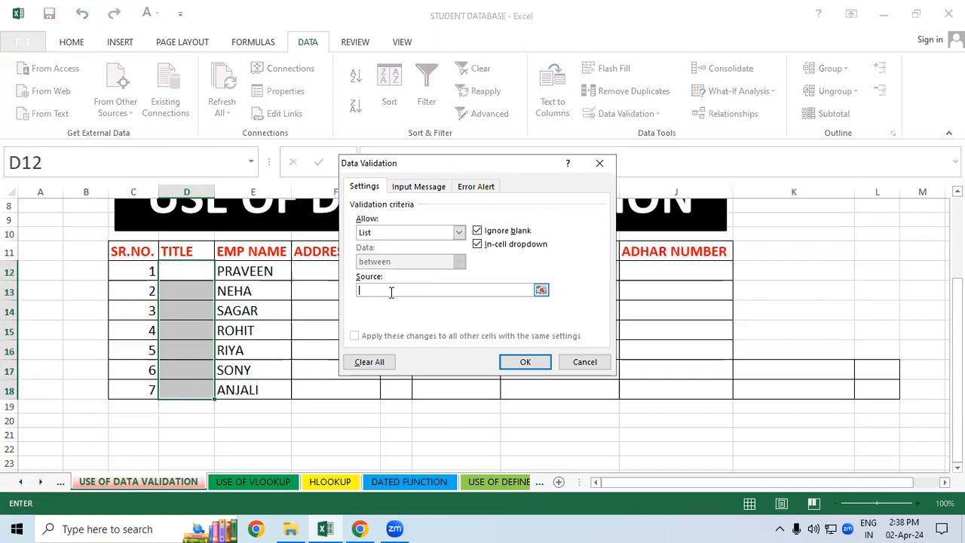
pyautogui.write('MR,MRS,KUMAR')
pyautogui.click(519, 359)
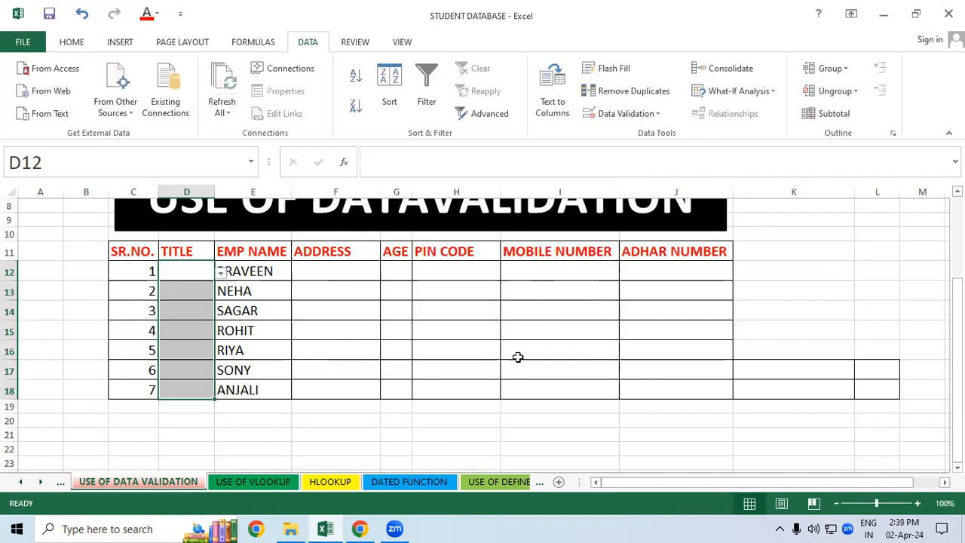
pyautogui.click(517, 357)
# Step: Choose the title MR for the first employee in D12 and KUMARI for the second in D13
pyautogui.click(196, 271)
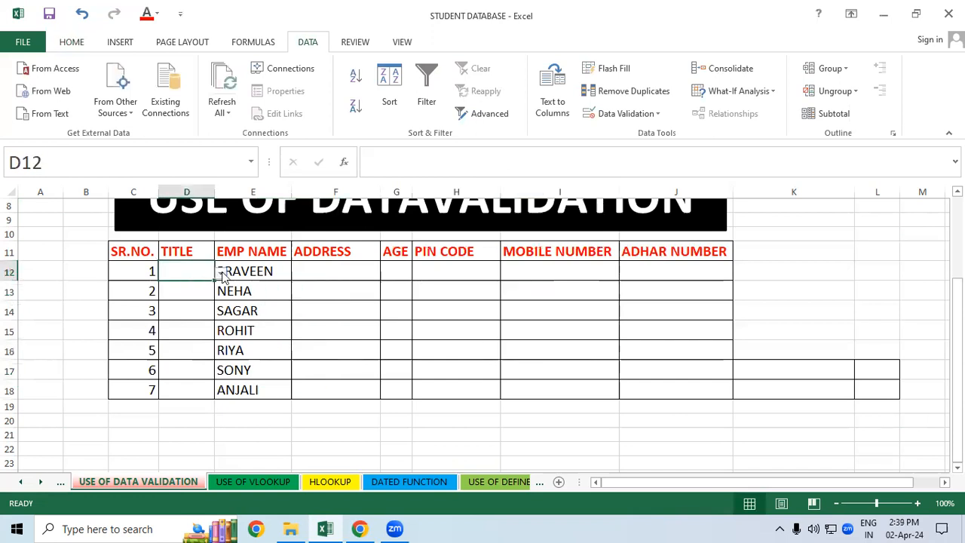
pyautogui.click(220, 277)
pyautogui.click(197, 282)
pyautogui.click(265, 324)
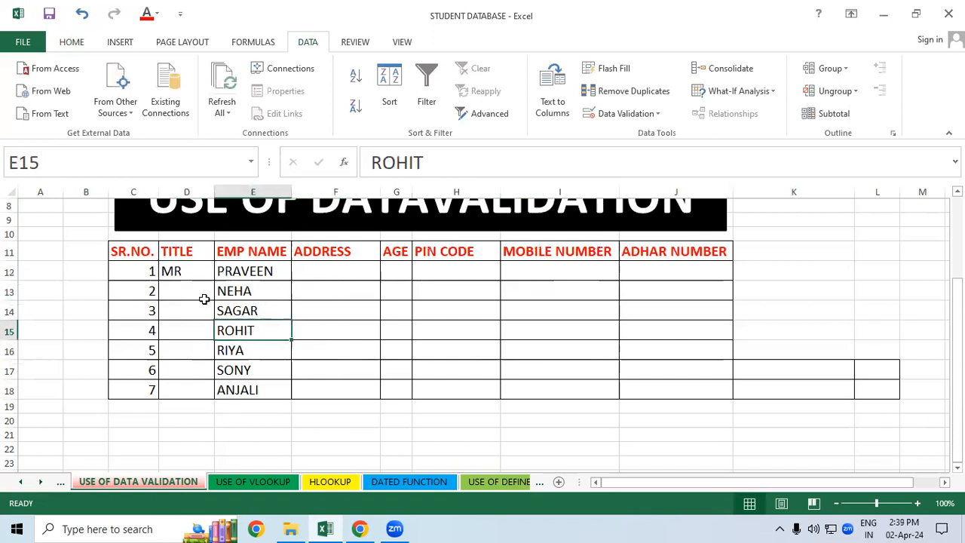
pyautogui.click(188, 291)
pyautogui.click(220, 292)
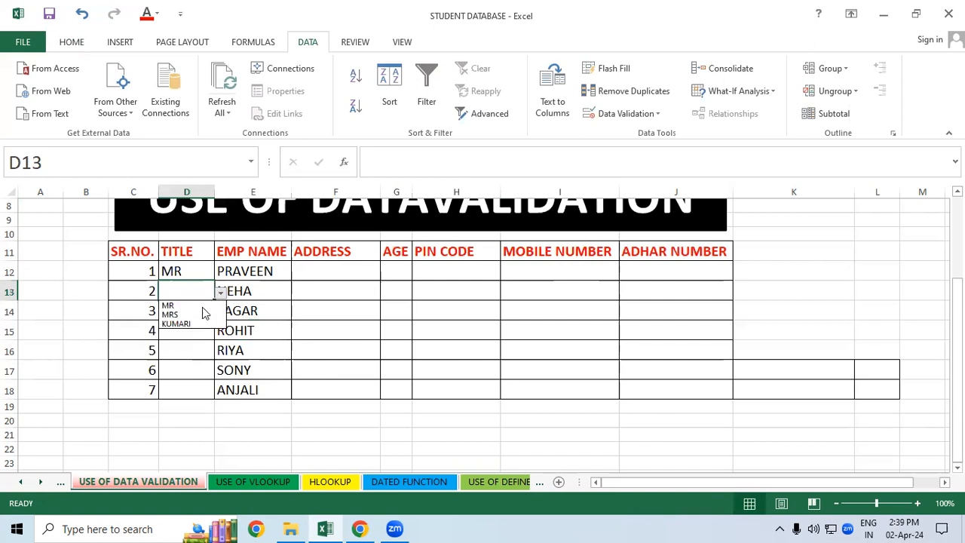
pyautogui.click(188, 324)
# Step: Choose the title MR for the third employee in cell D14
pyautogui.click(194, 312)
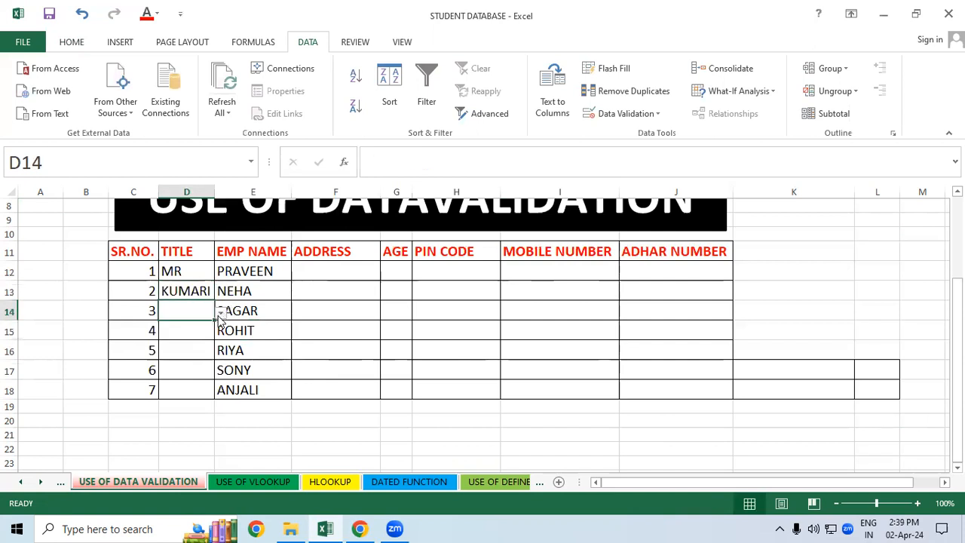
pyautogui.click(275, 330)
pyautogui.click(207, 312)
pyautogui.click(220, 312)
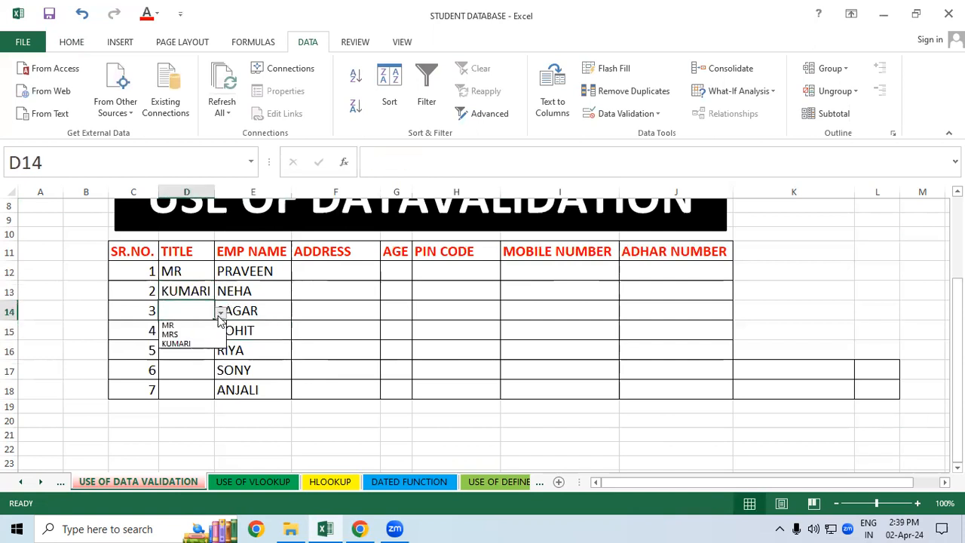
pyautogui.click(323, 336)
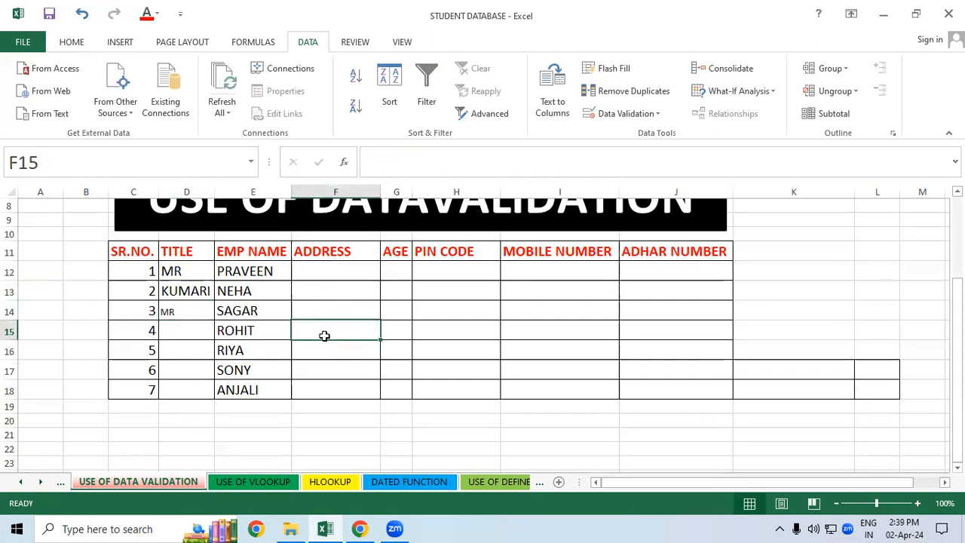
pyautogui.click(256, 311)
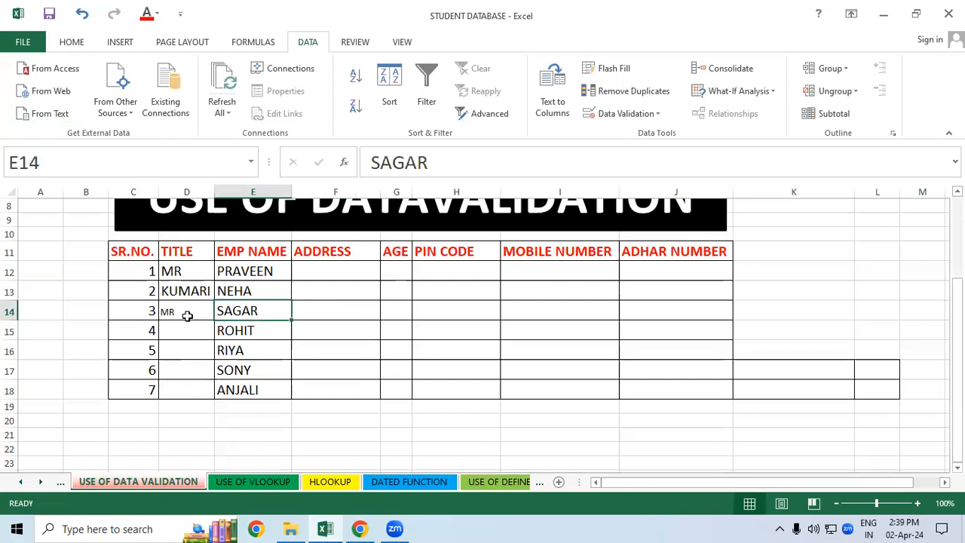
pyautogui.click(418, 310)
pyautogui.click(329, 275)
pyautogui.moveTo(329, 275); pyautogui.dragTo(339, 389)
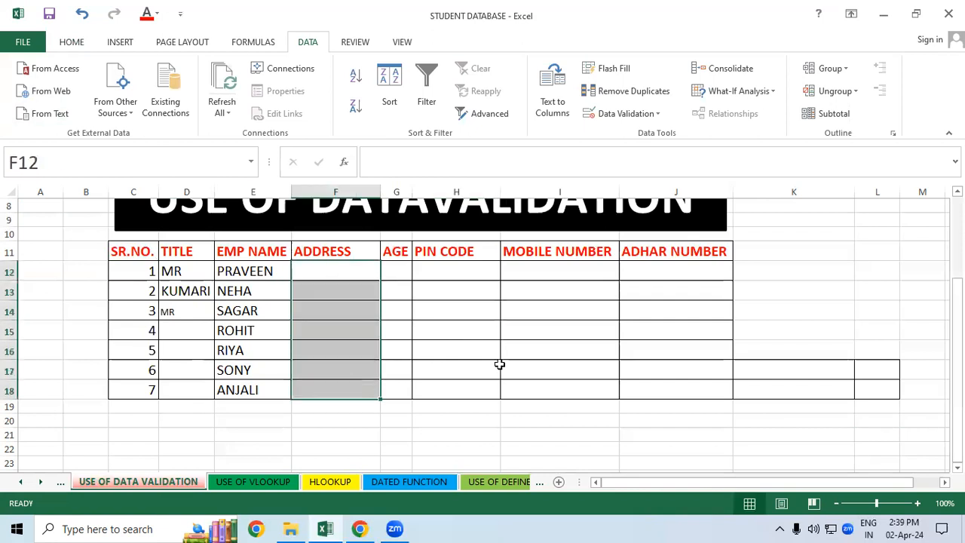
pyautogui.click(498, 365)
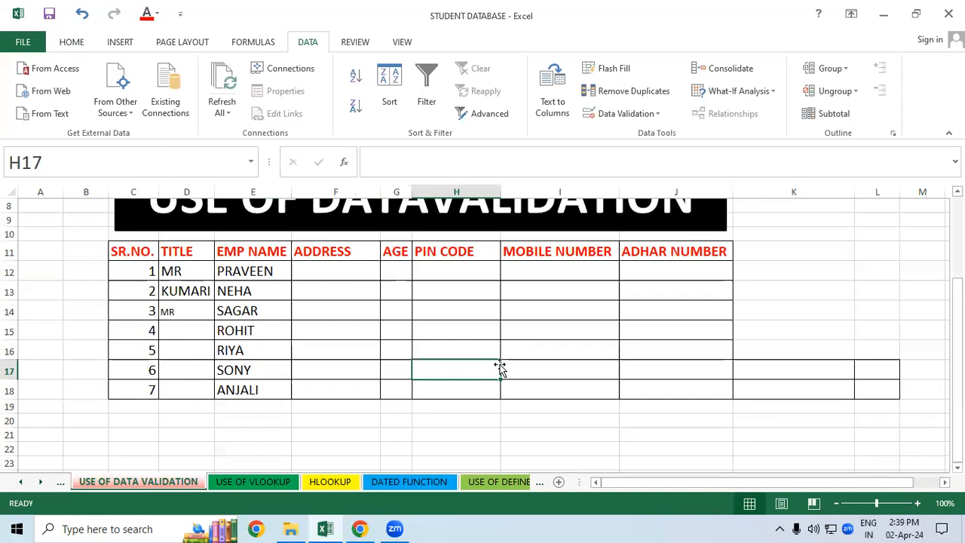
# Step: Clear the stray borders beyond the ADHAR NUMBER column from cells K13:L20
pyautogui.moveTo(801, 285); pyautogui.dragTo(898, 426)
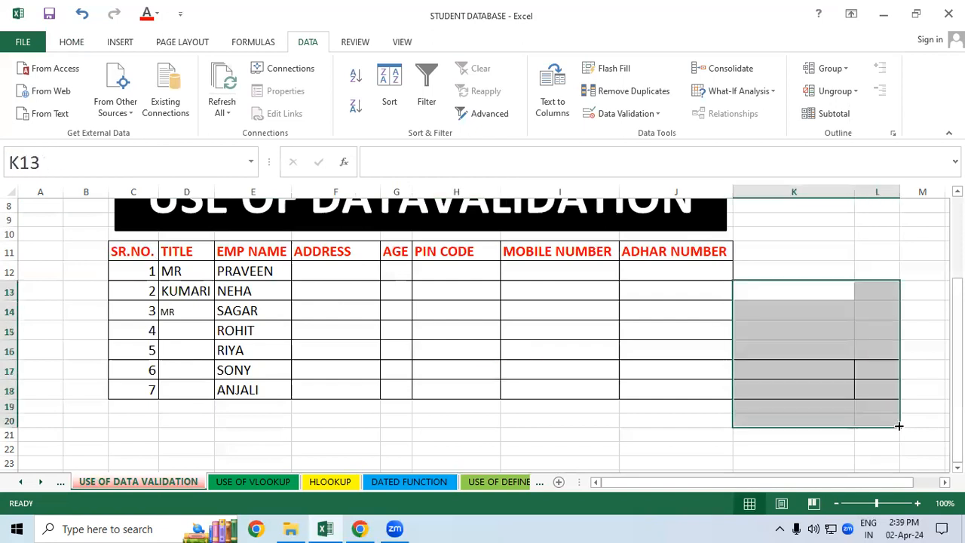
pyautogui.click(72, 42)
pyautogui.click(846, 113)
pyautogui.click(858, 133)
pyautogui.click(835, 248)
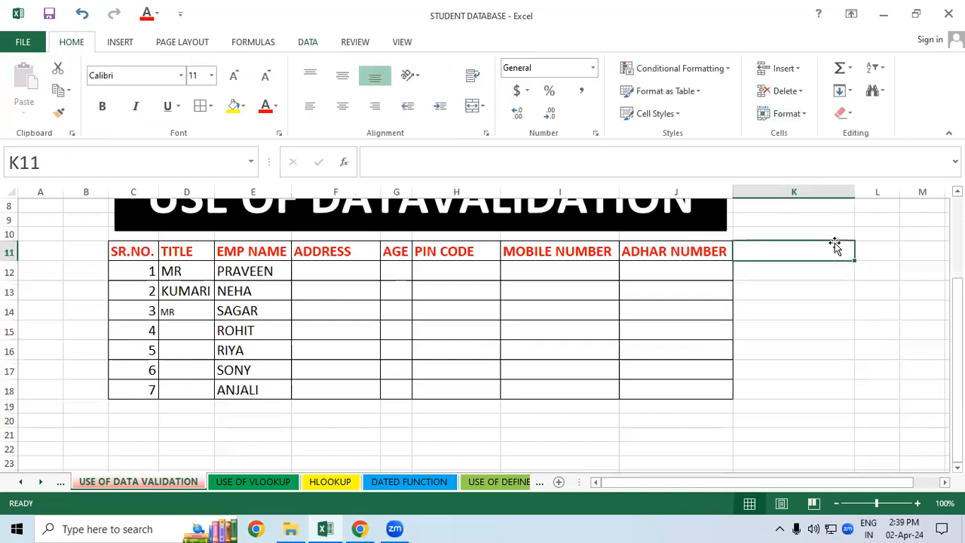
pyautogui.click(877, 260)
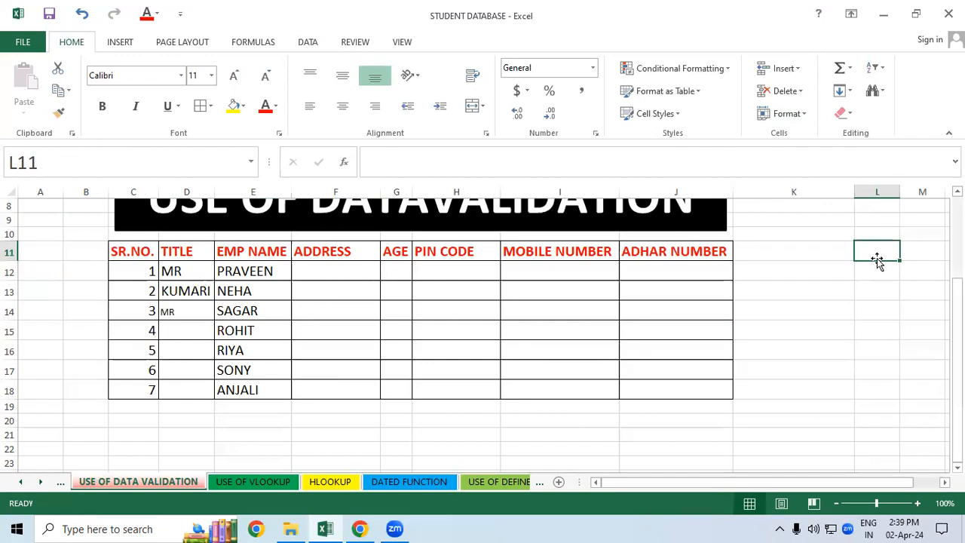
# Step: Start a list of place names in column L with KASIA in L11, PADRAUNA in L12 and RAMKOLA in L13
pyautogui.write('KASIA')
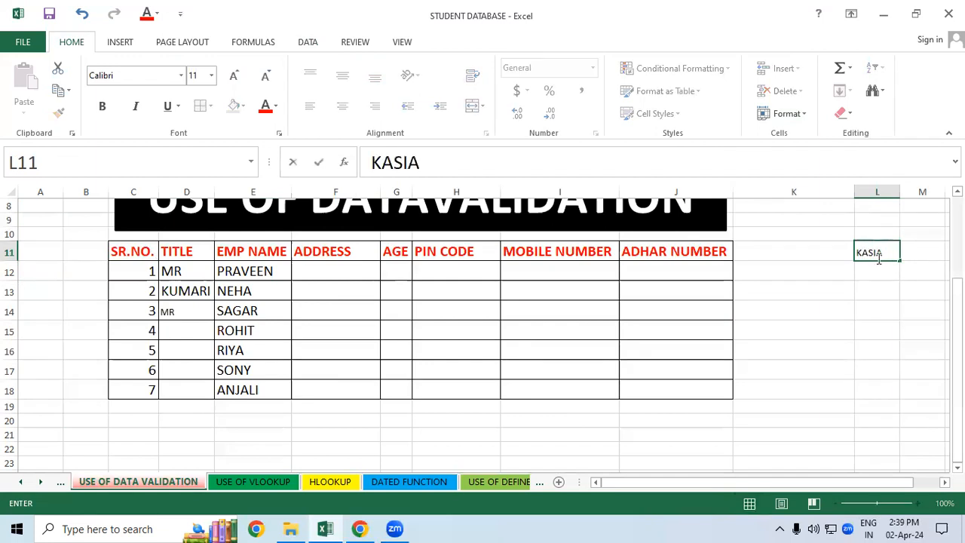
pyautogui.press('Return')
pyautogui.write('P')
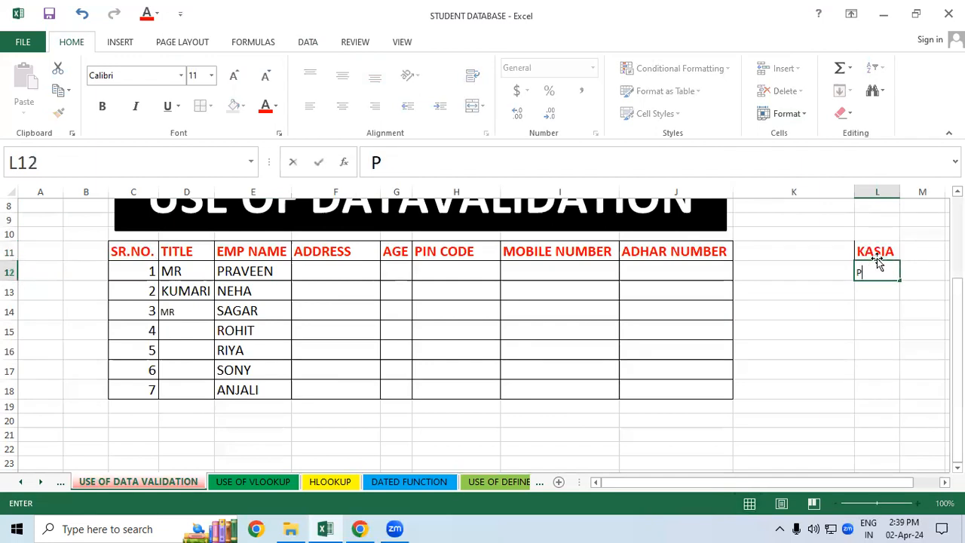
pyautogui.write('ADRAUNA')
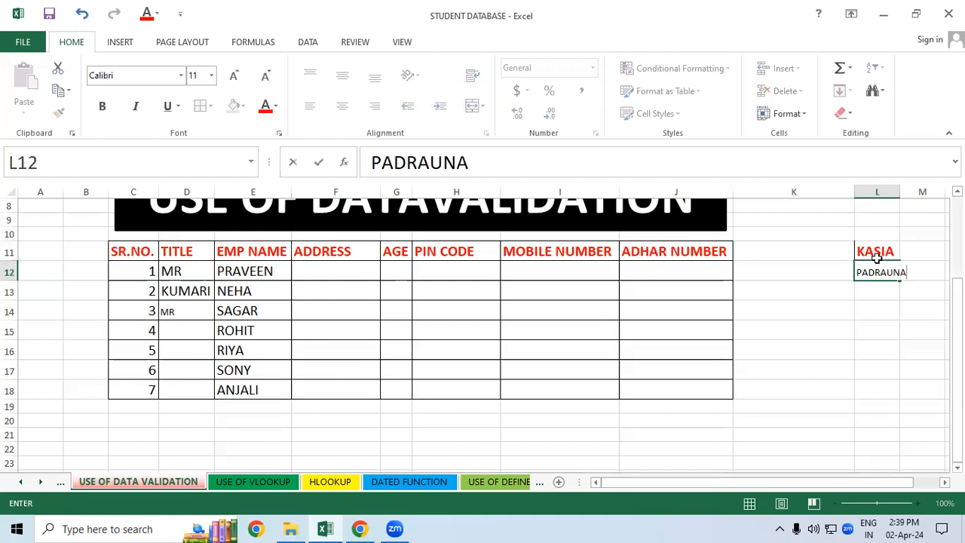
pyautogui.press('Return')
pyautogui.write('RAMKOLA')
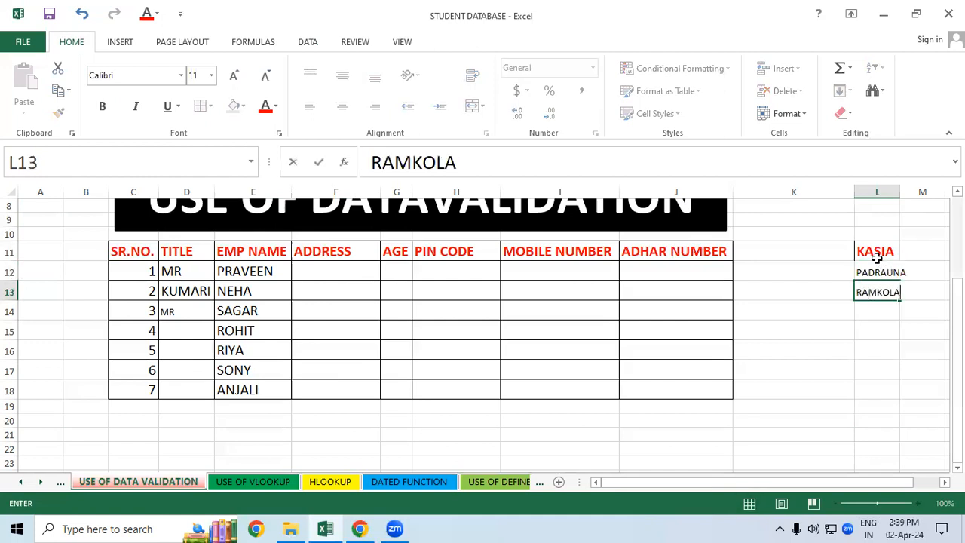
pyautogui.press('Return')
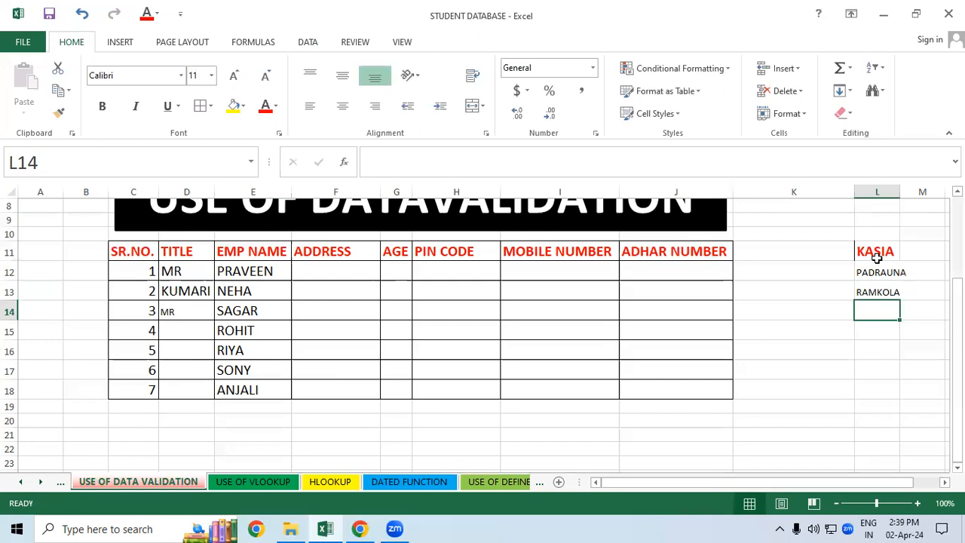
# Step: Complete the place list with DEORIA in L14, HATA in L15 and GKP in L16
pyautogui.write('DEORIA')
pyautogui.press('Return')
pyautogui.write('HATA')
pyautogui.press('Return')
pyautogui.write('GK')
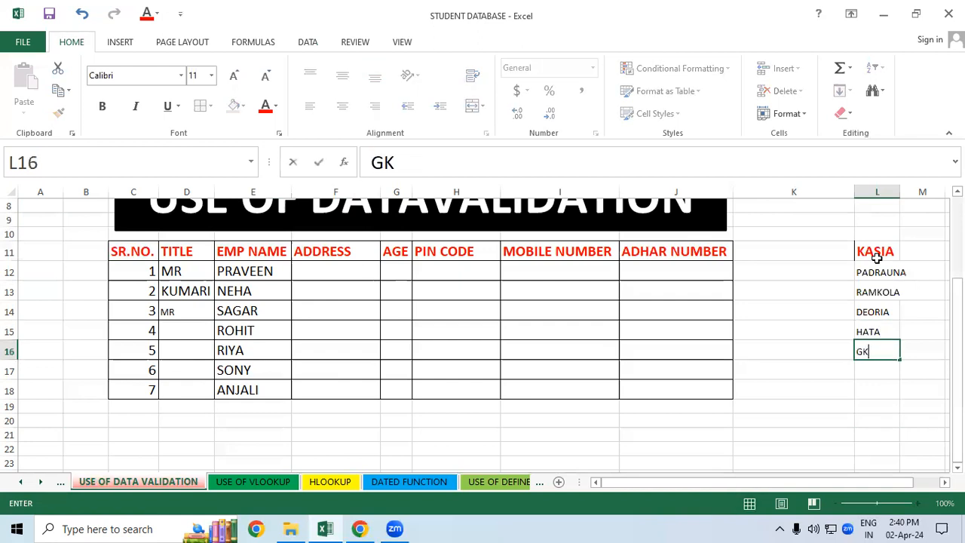
pyautogui.write('P')
pyautogui.click(844, 395)
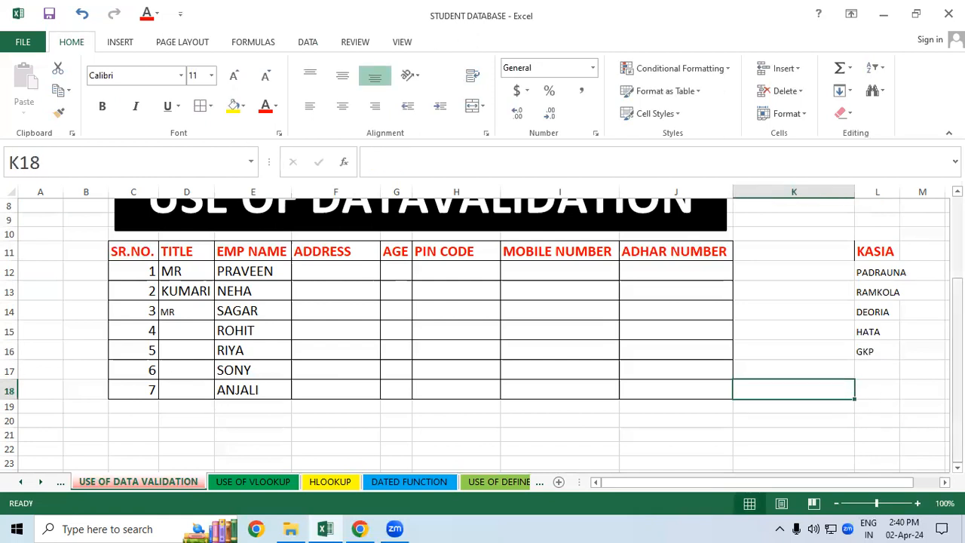
pyautogui.click(896, 312)
# Step: Apply a list validation rule to the ADDRESS cells F12:F18, using the place names in =$L$11:$L$16 as the source
pyautogui.moveTo(319, 269); pyautogui.dragTo(326, 388)
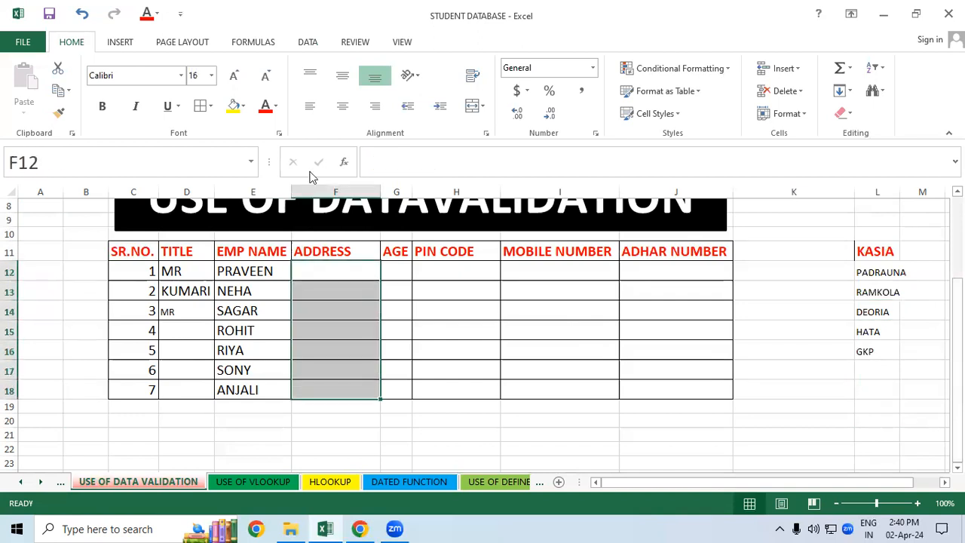
pyautogui.click(308, 42)
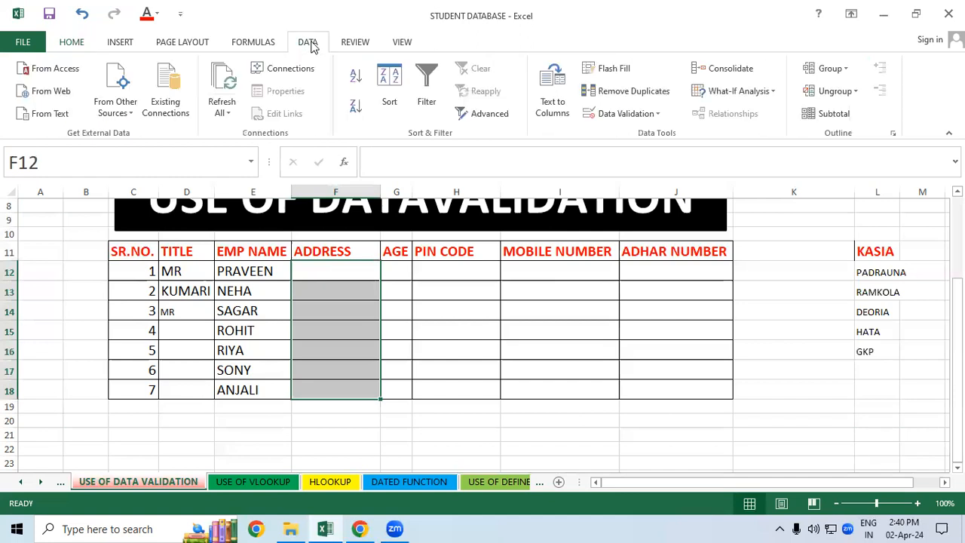
pyautogui.click(645, 114)
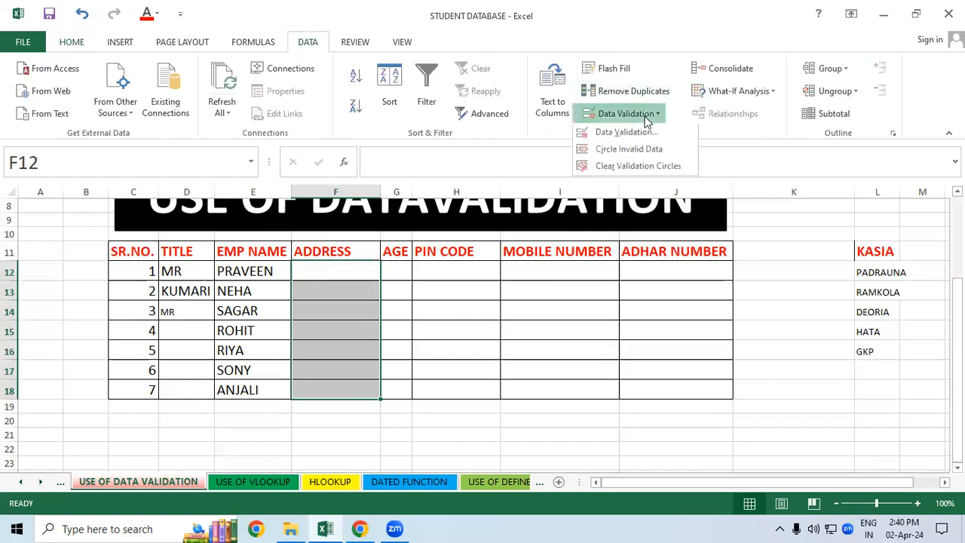
pyautogui.click(626, 134)
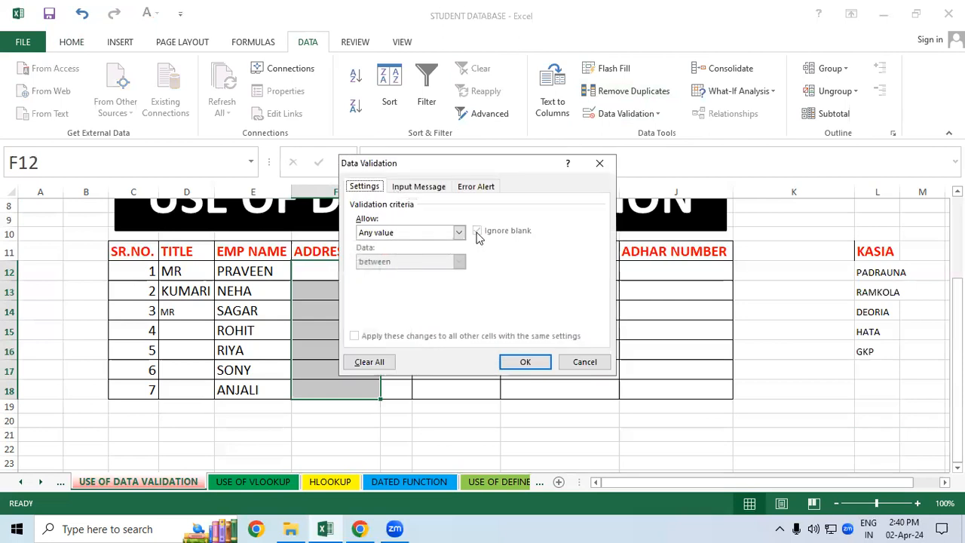
pyautogui.click(460, 234)
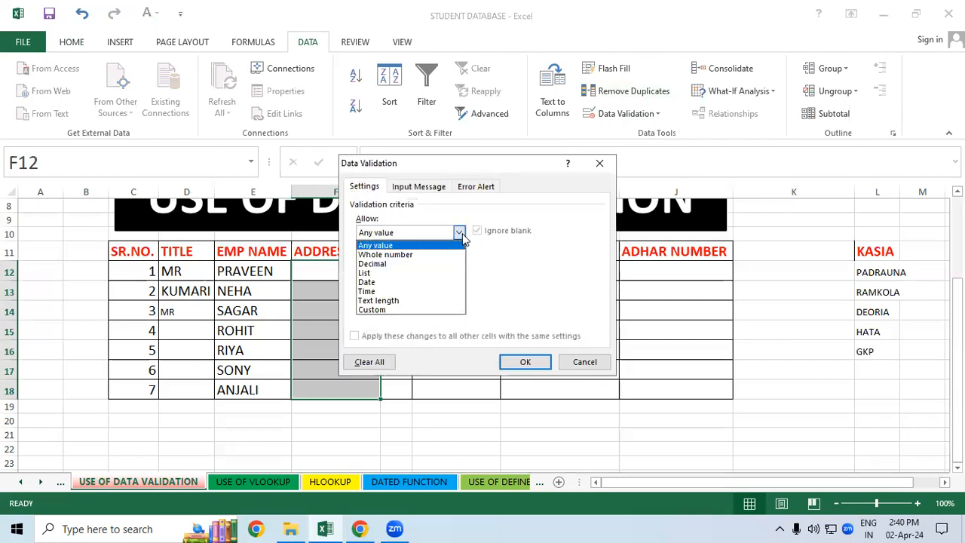
pyautogui.click(411, 273)
pyautogui.click(401, 290)
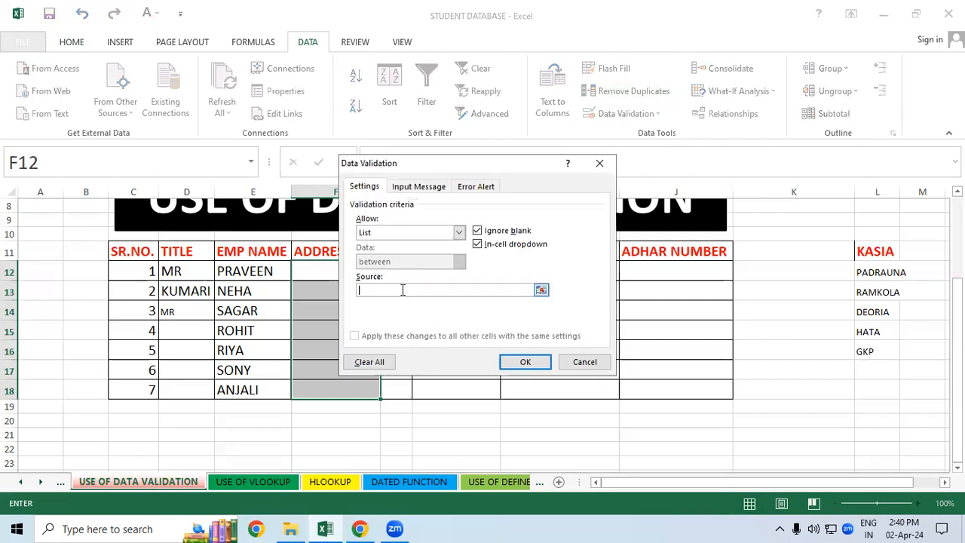
pyautogui.moveTo(876, 252); pyautogui.dragTo(873, 348)
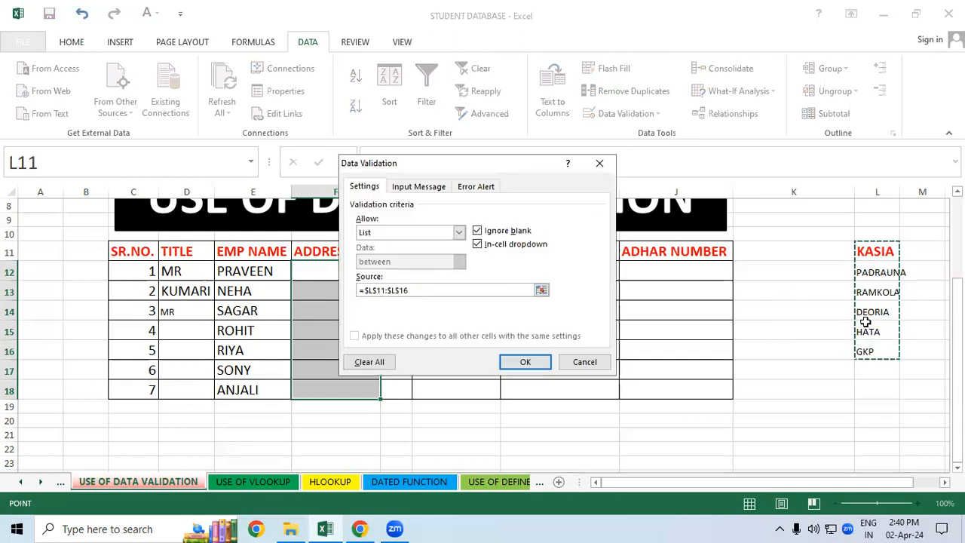
pyautogui.click(524, 361)
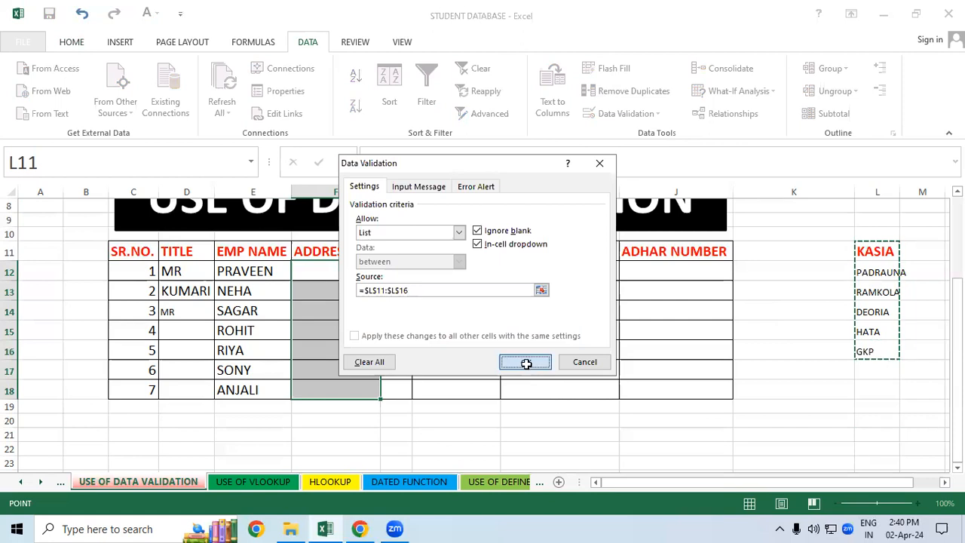
pyautogui.click(526, 364)
# Step: Choose the address PADRAUNA for the first employee in F12 and RAMKOLA for the second in F13
pyautogui.click(341, 280)
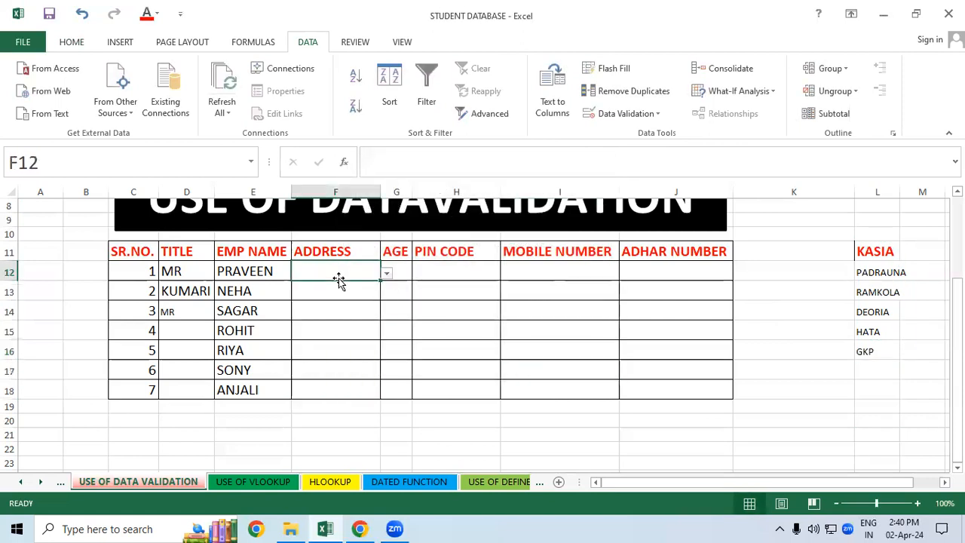
pyautogui.click(386, 276)
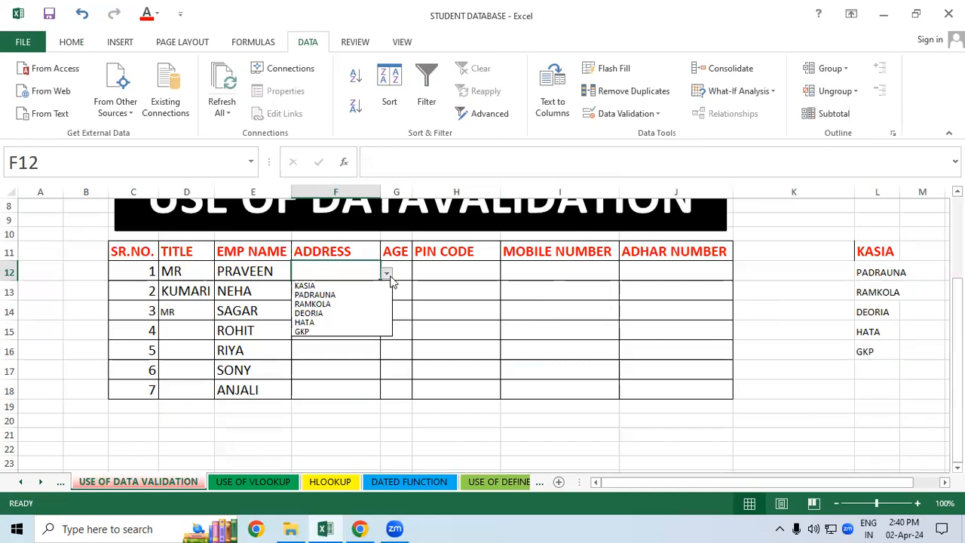
pyautogui.click(359, 295)
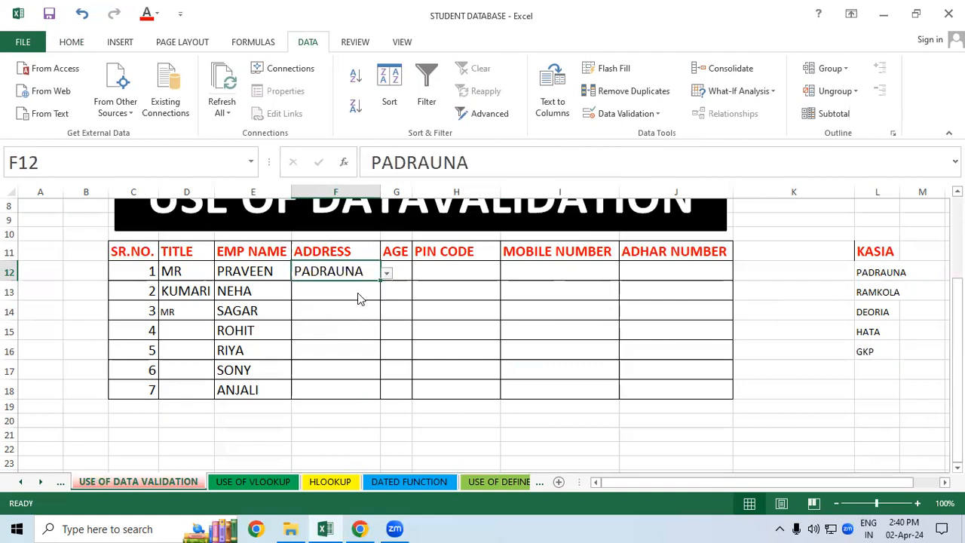
pyautogui.click(358, 293)
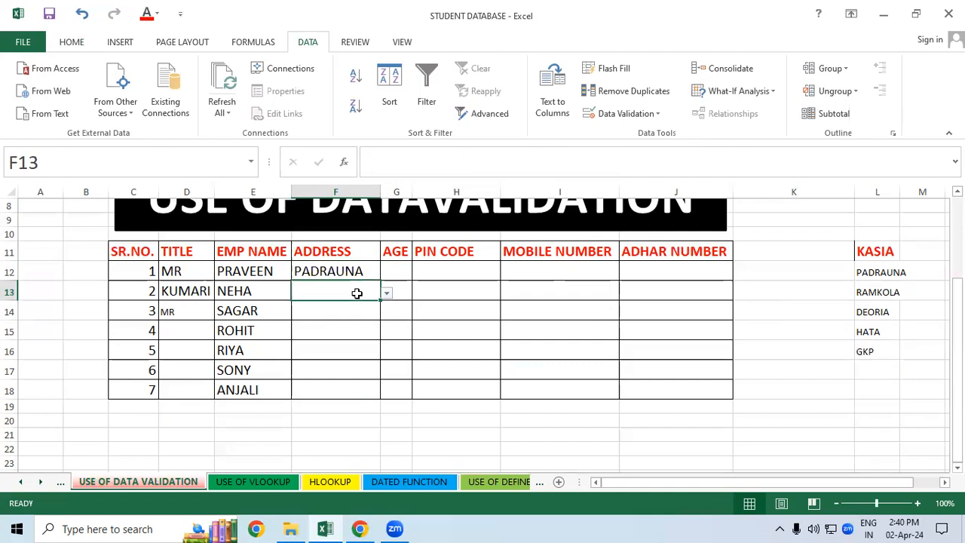
pyautogui.click(386, 294)
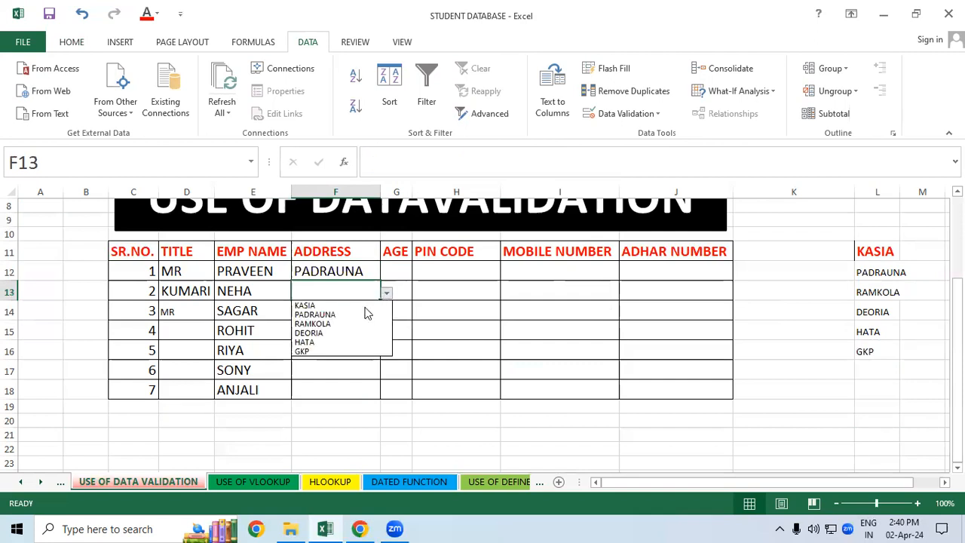
pyautogui.click(345, 325)
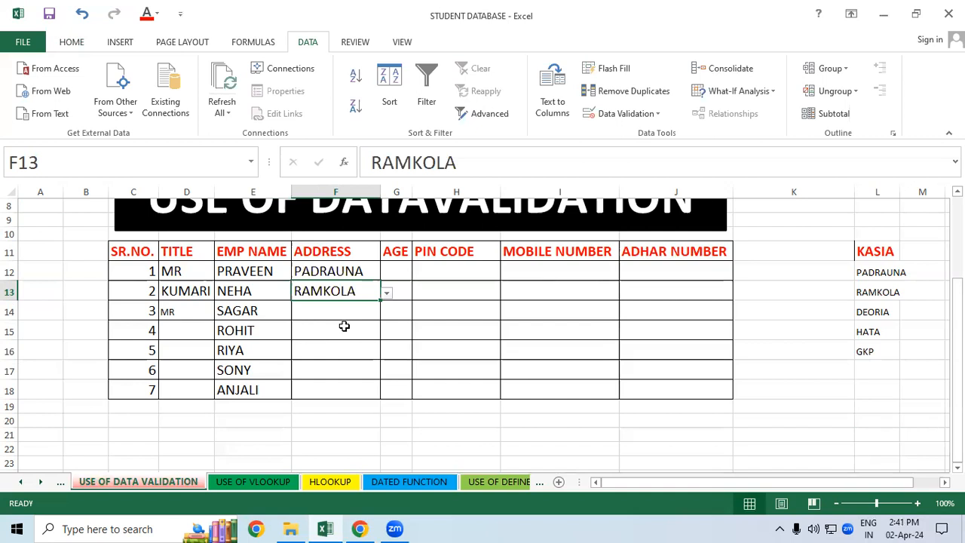
# Step: Switch to Chrome and open student.nielit.gov.in in a new browser tab
pyautogui.click(360, 529)
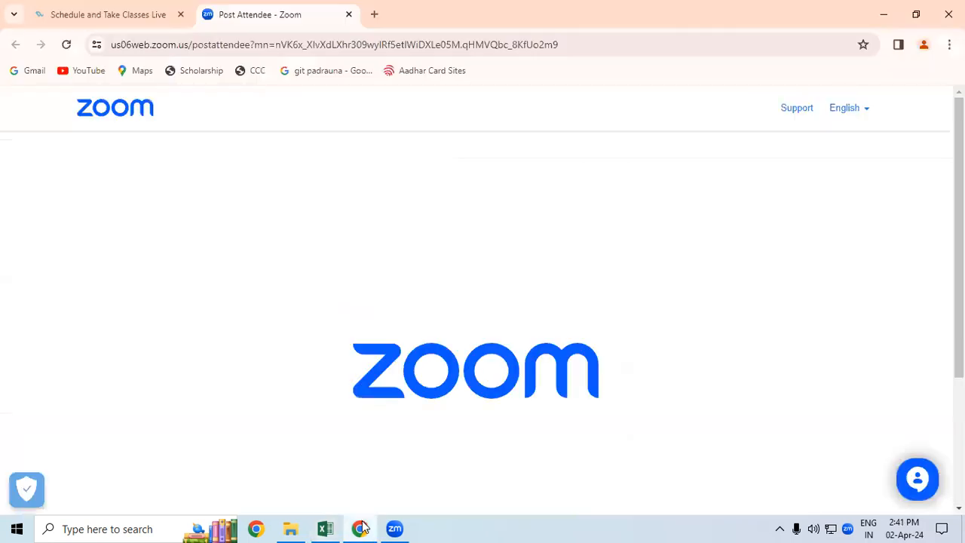
pyautogui.click(372, 14)
pyautogui.write('St')
pyautogui.press('Return')
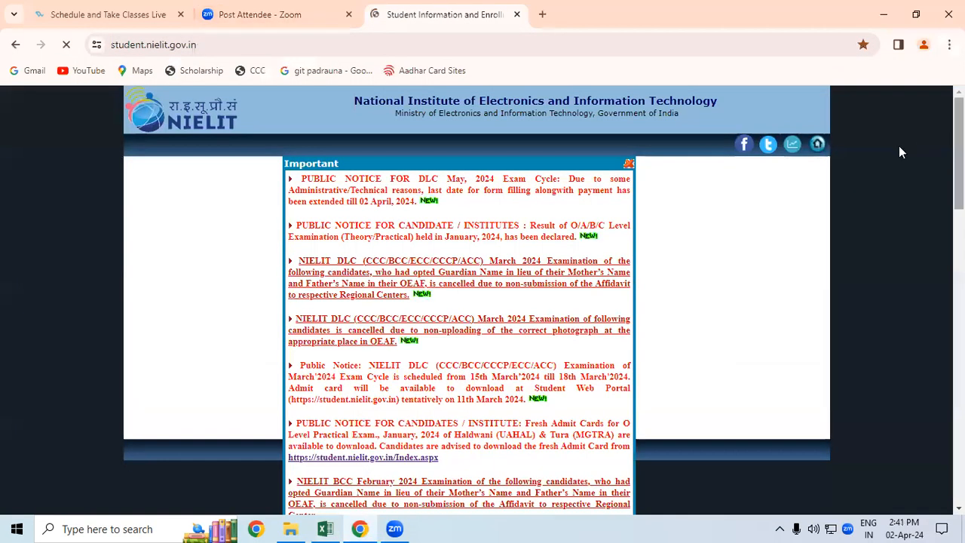
# Step: Dismiss the Important notices, open the online CCC application and agree to its declaration to reach the form
pyautogui.click(626, 165)
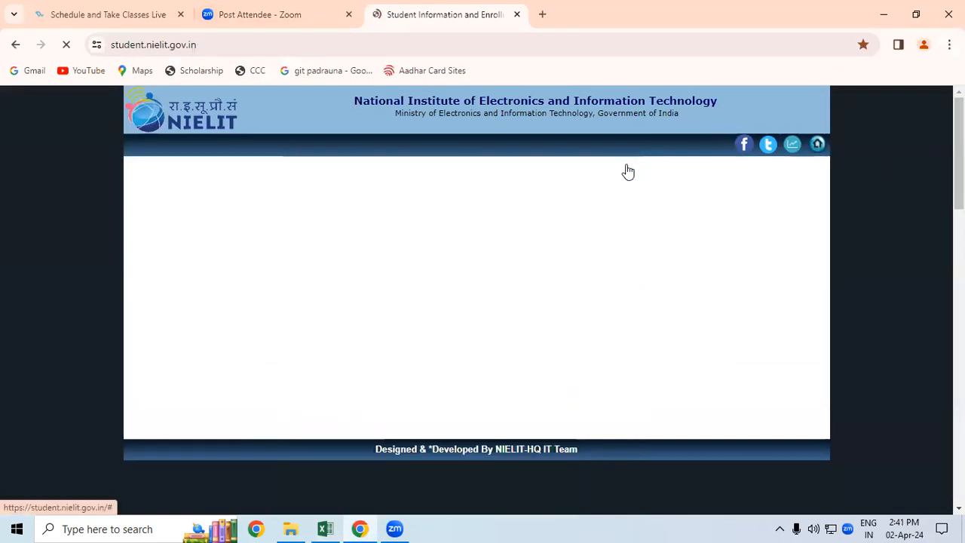
pyautogui.scroll(-2, 758, 320)
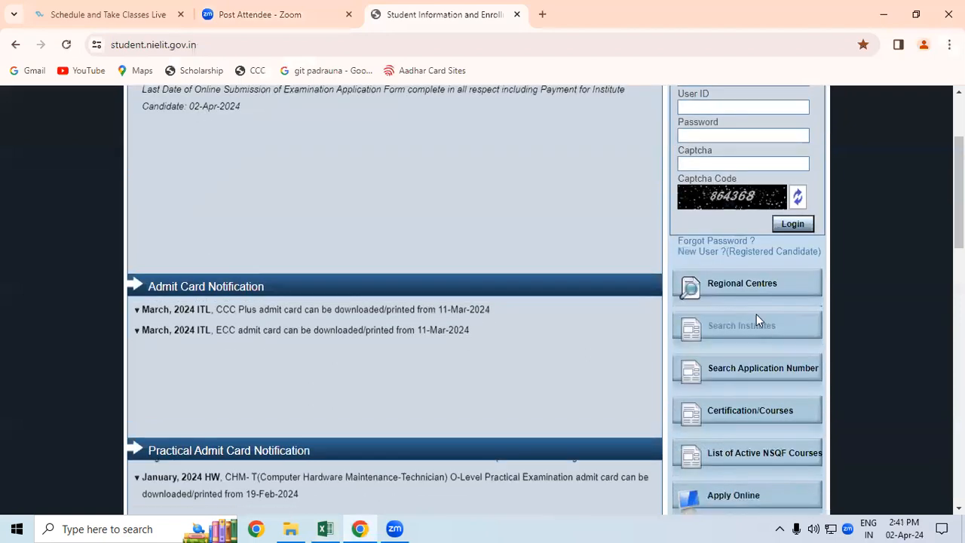
pyautogui.click(734, 432)
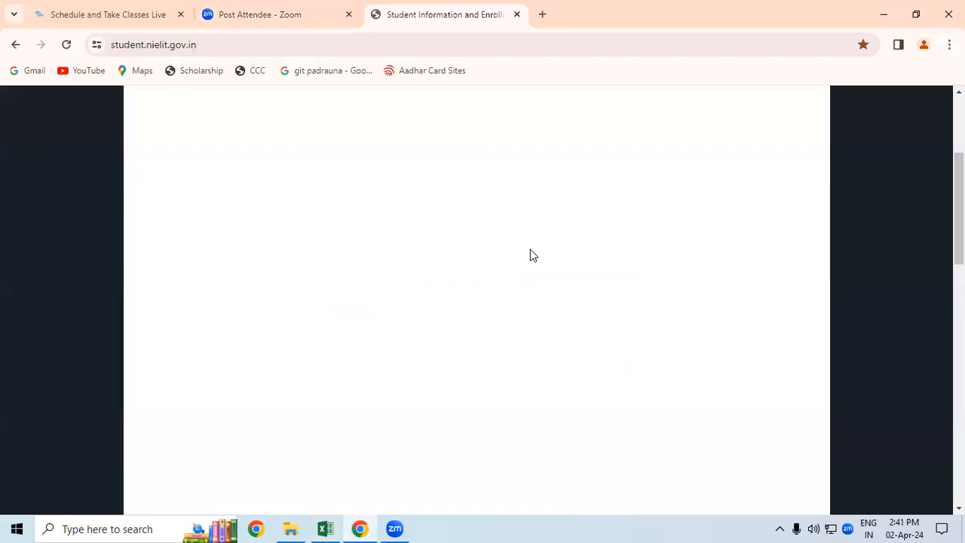
pyautogui.scroll(1, 476, 208)
pyautogui.click(539, 142)
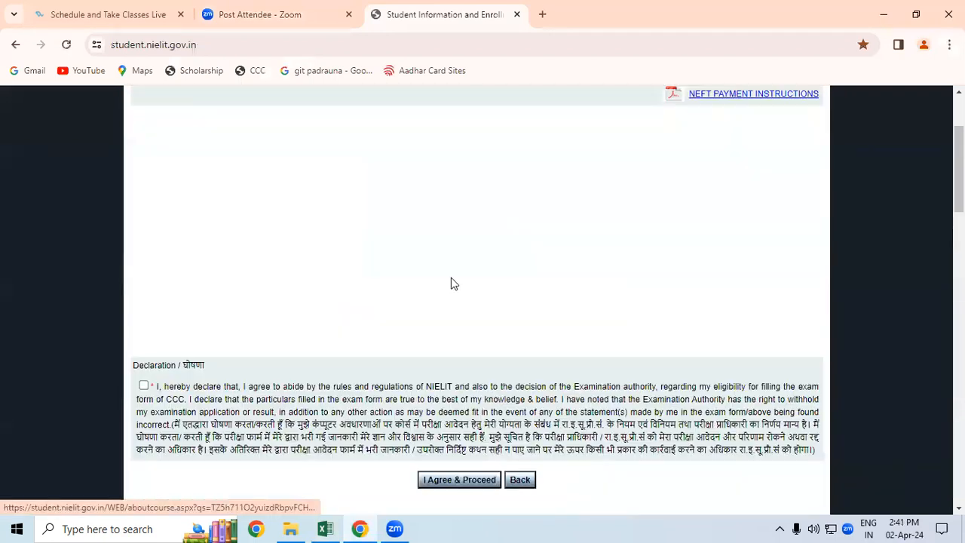
pyautogui.click(144, 385)
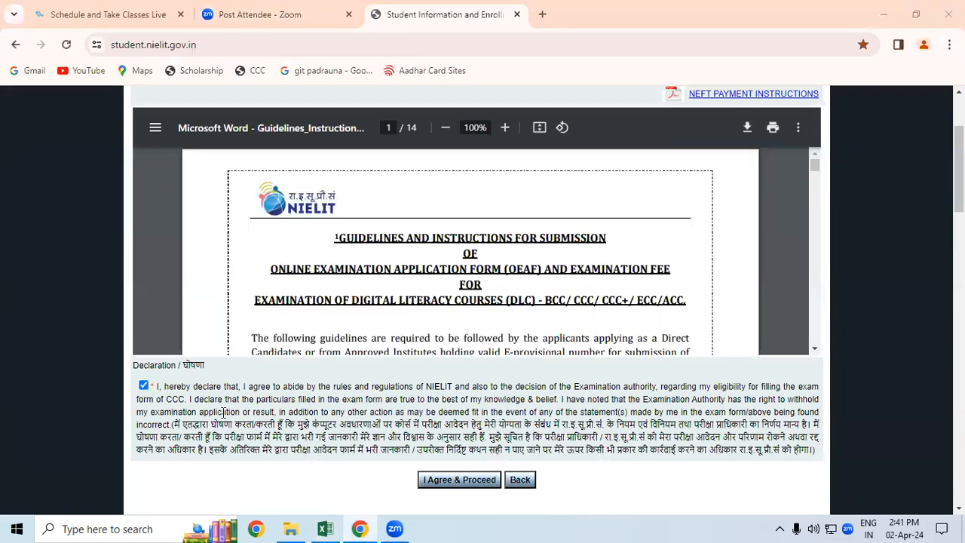
pyautogui.click(459, 479)
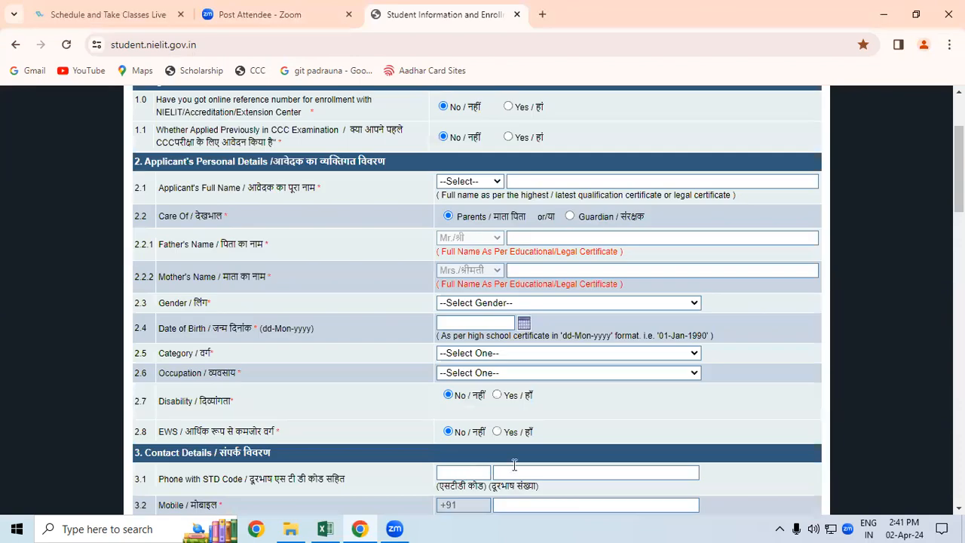
# Step: Examine the drop-down options offered for the applicant's title and for the State field in the address details
pyautogui.click(473, 182)
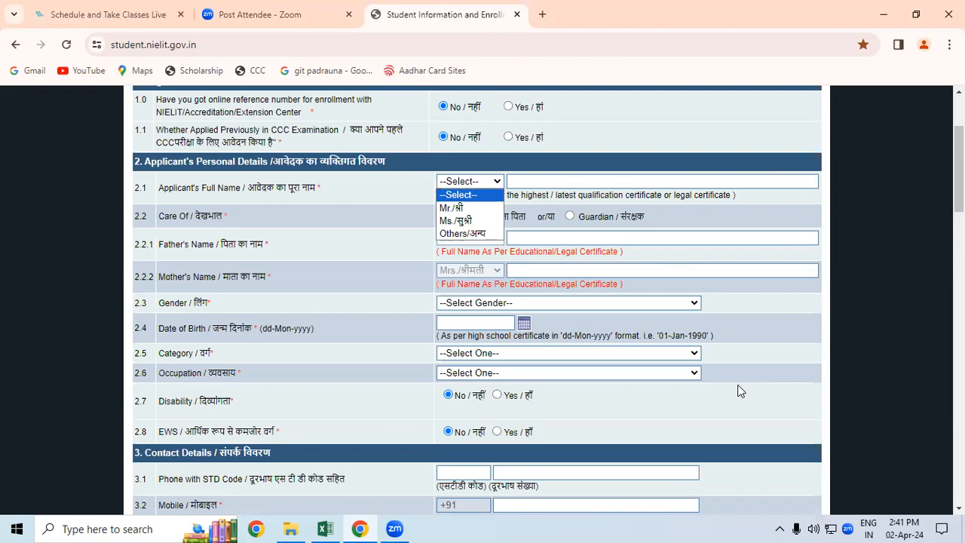
pyautogui.click(799, 390)
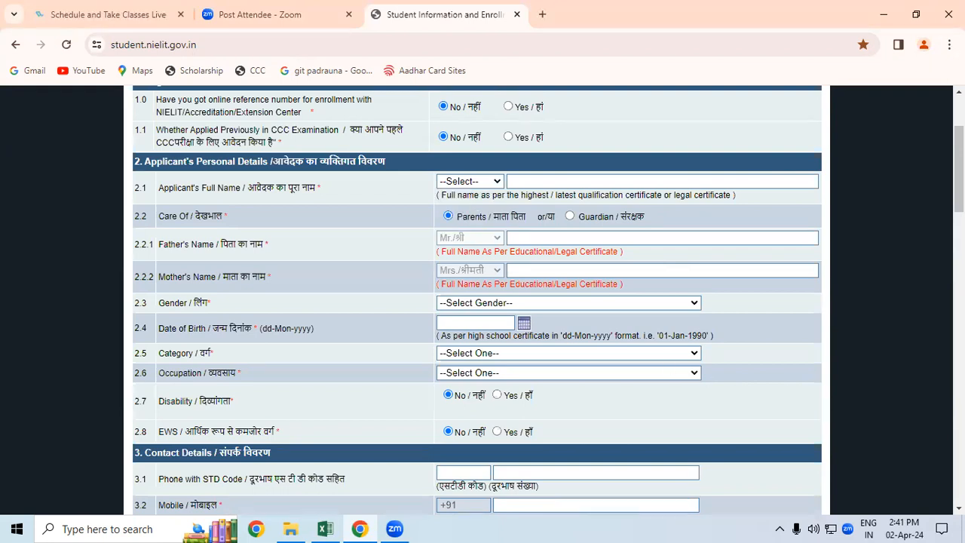
pyautogui.scroll(-4, 482, 301)
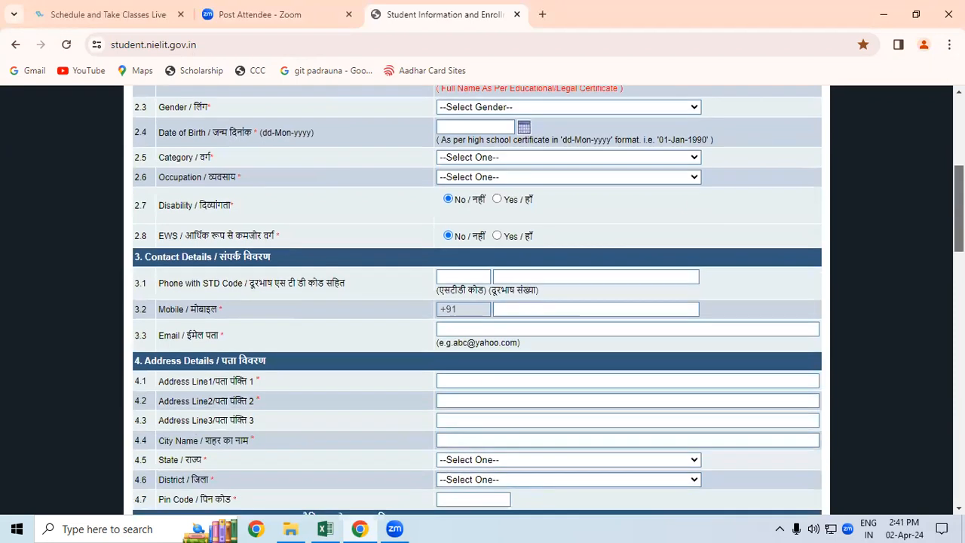
pyautogui.scroll(-4, 482, 301)
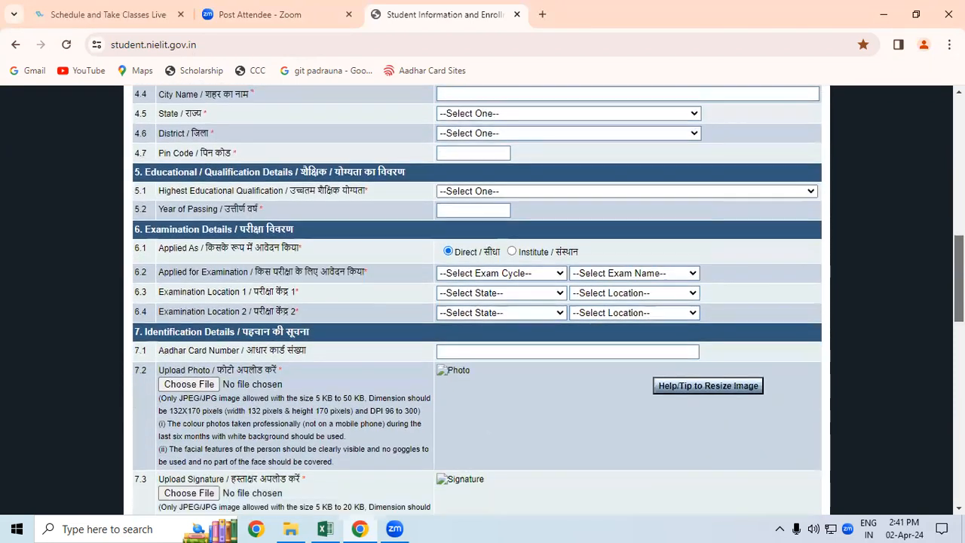
pyautogui.scroll(1, 482, 301)
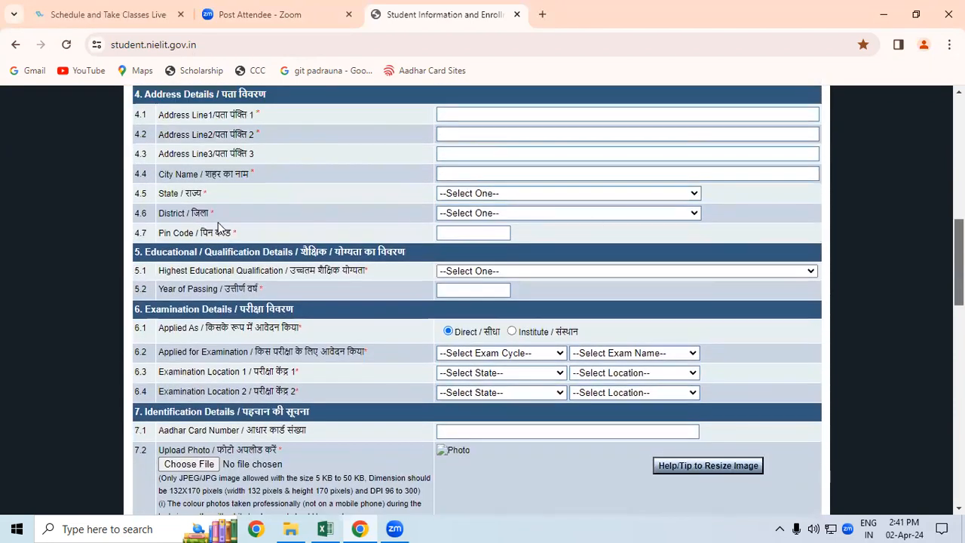
pyautogui.click(528, 217)
pyautogui.click(540, 196)
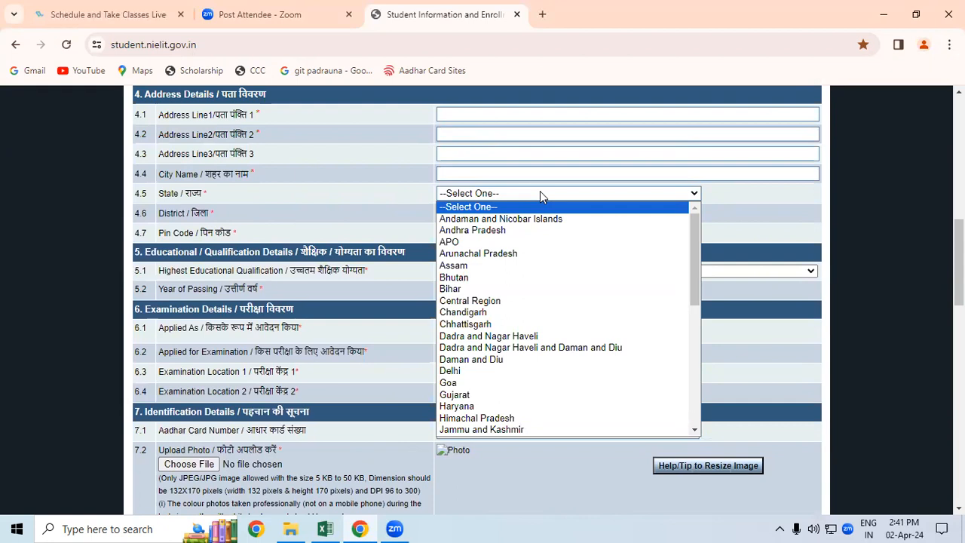
# Step: Close the State list on the online form and switch back to the STUDENT DATABASE workbook in Excel
pyautogui.click(885, 294)
pyautogui.click(324, 527)
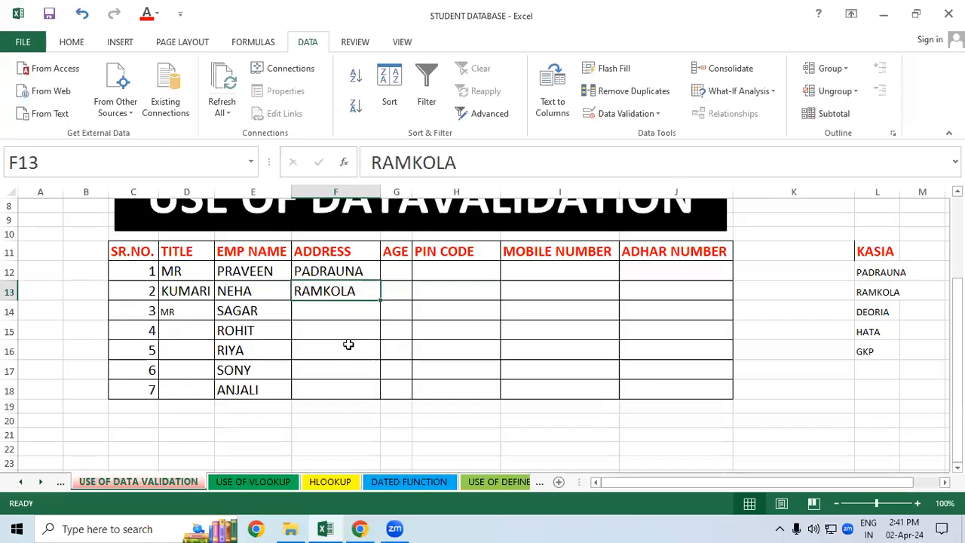
pyautogui.click(357, 330)
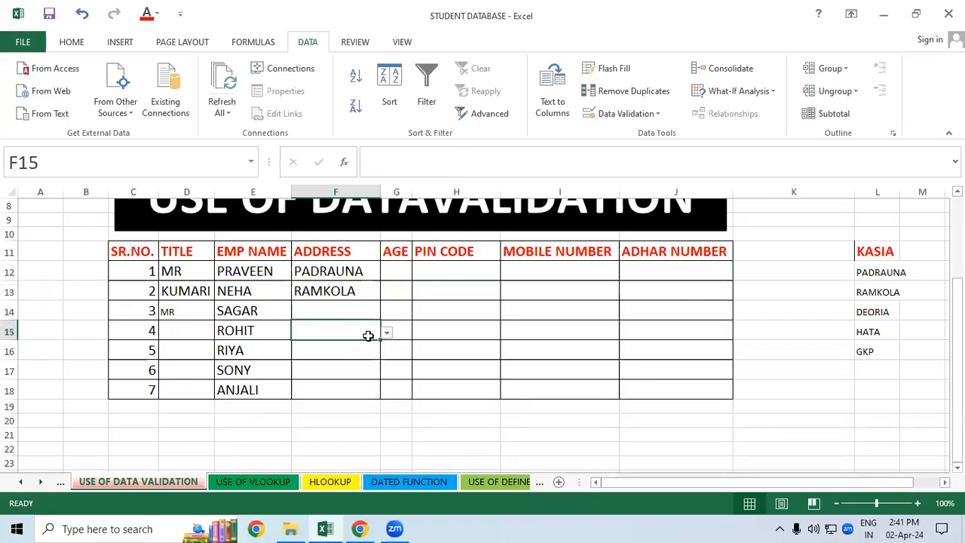
pyautogui.click(540, 367)
# Step: Enter =RANDBETWEEN(20,40) in G12 and fill it down the AGE column to G18
pyautogui.click(395, 274)
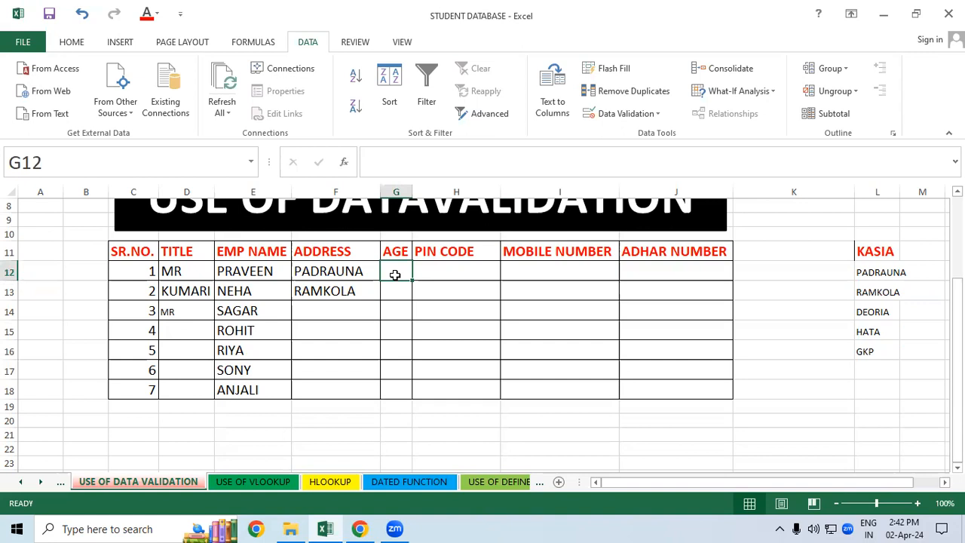
pyautogui.write('=')
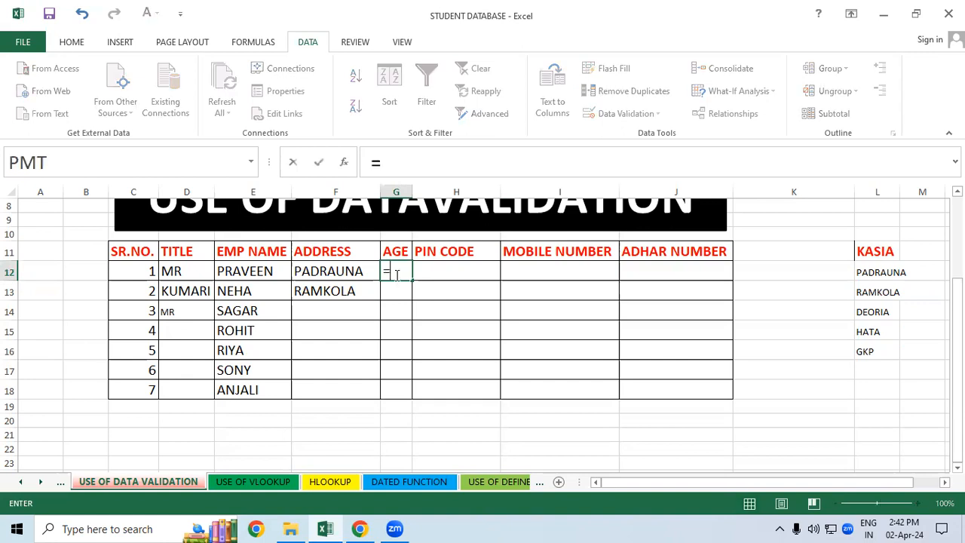
pyautogui.write('RANDBETWEEN(')
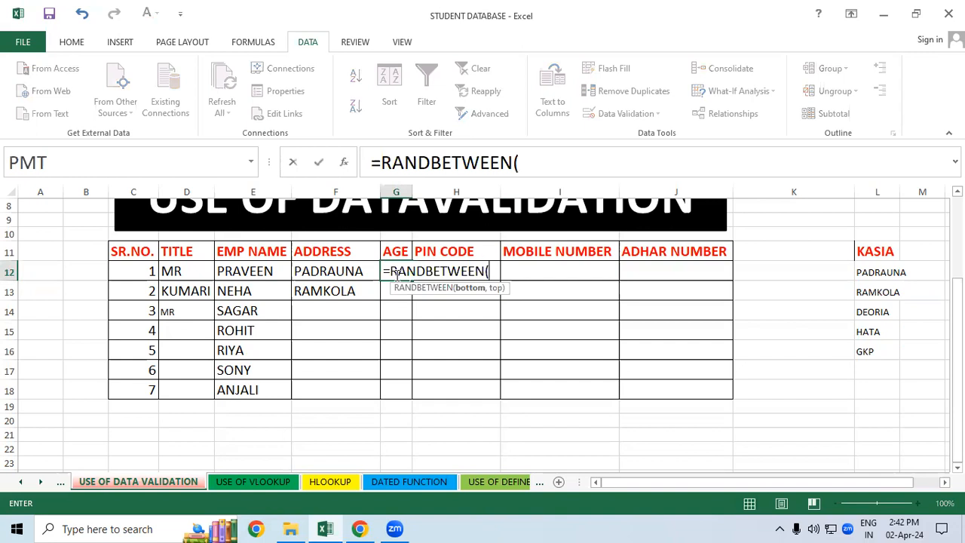
pyautogui.write('20,40)')
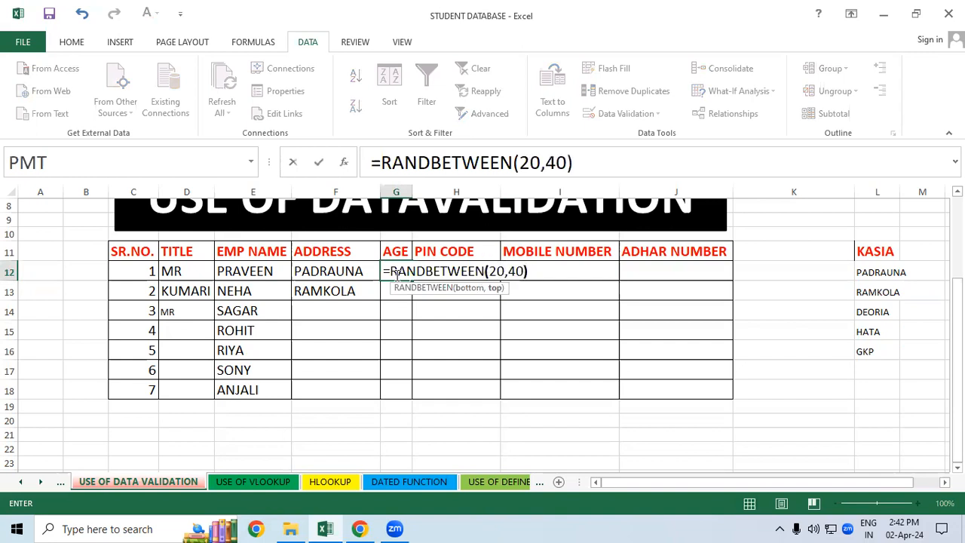
pyautogui.press('Return')
pyautogui.click(401, 273)
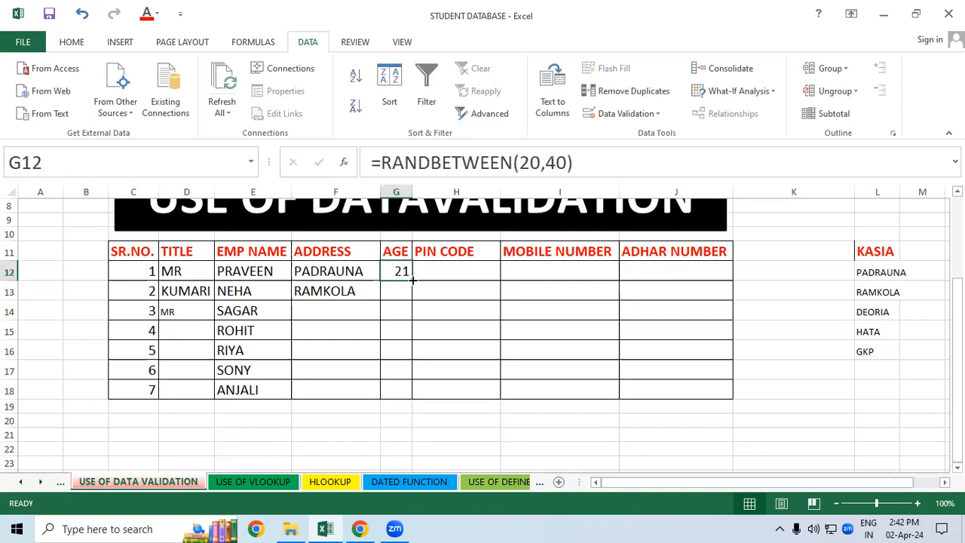
pyautogui.moveTo(412, 280); pyautogui.dragTo(403, 392)
pyautogui.click(462, 304)
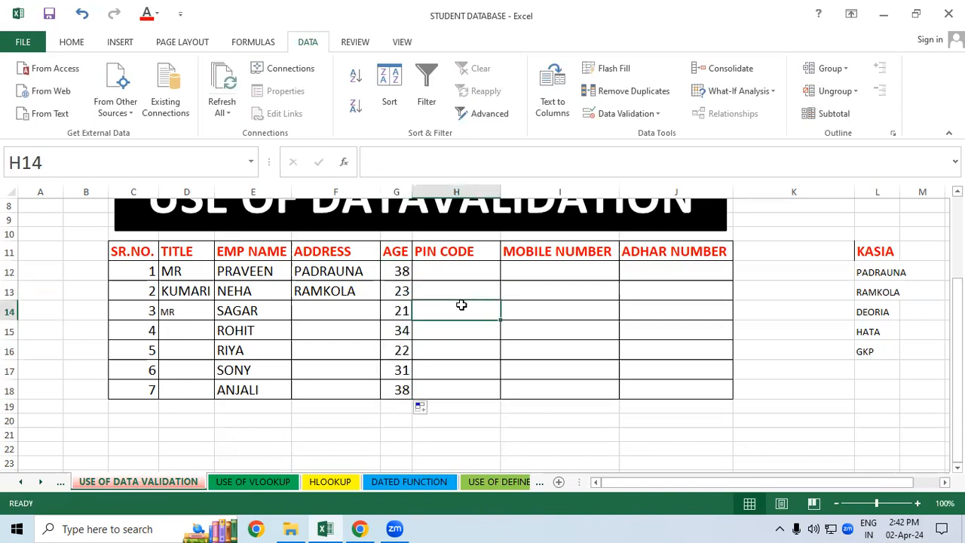
# Step: Replace the third employee's age in G14 with 48
pyautogui.click(393, 309)
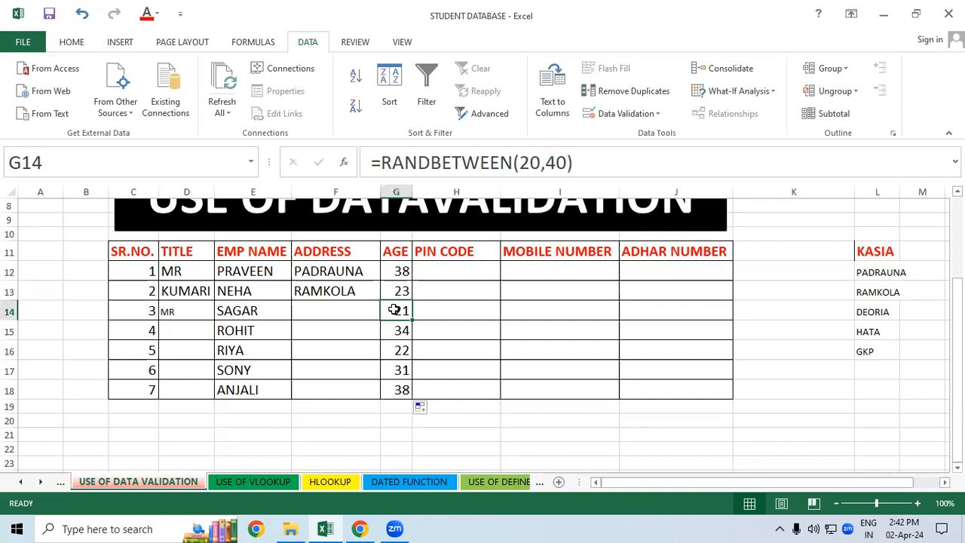
pyautogui.write('48')
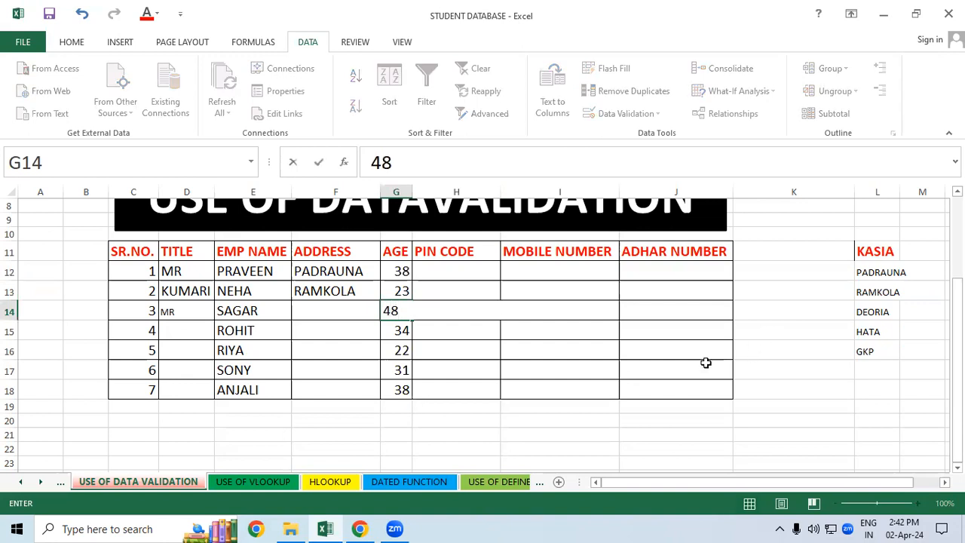
pyautogui.click(681, 348)
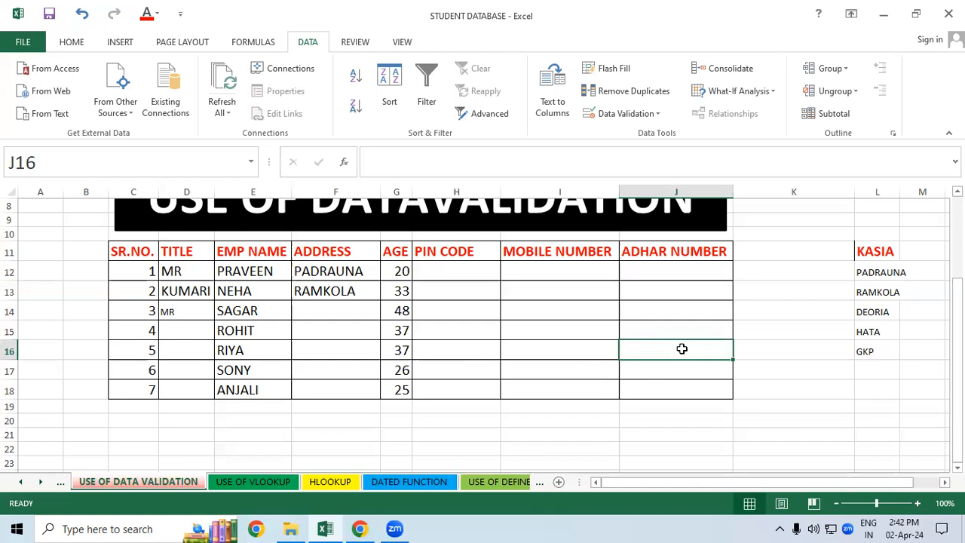
# Step: Delete all the ages from the AGE column cells G12:G18
pyautogui.moveTo(400, 272); pyautogui.dragTo(401, 394)
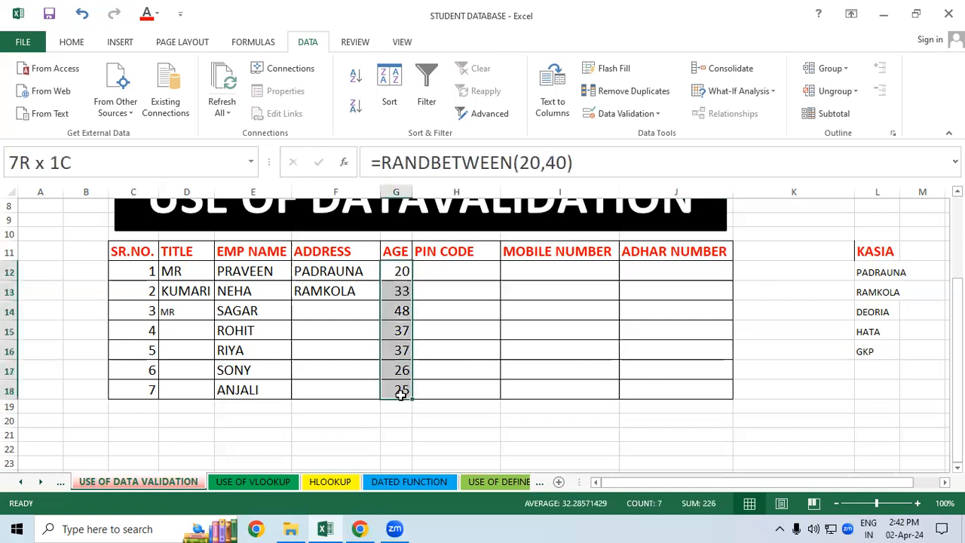
pyautogui.click(390, 390)
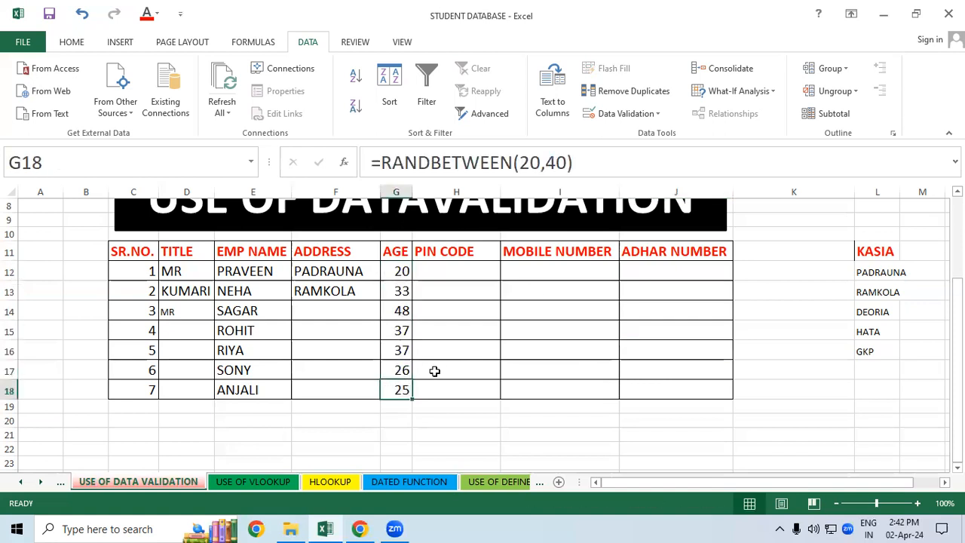
pyautogui.press('Delete')
pyautogui.moveTo(401, 272); pyautogui.dragTo(401, 369)
pyautogui.click(400, 370)
pyautogui.press('Delete')
pyautogui.click(455, 351)
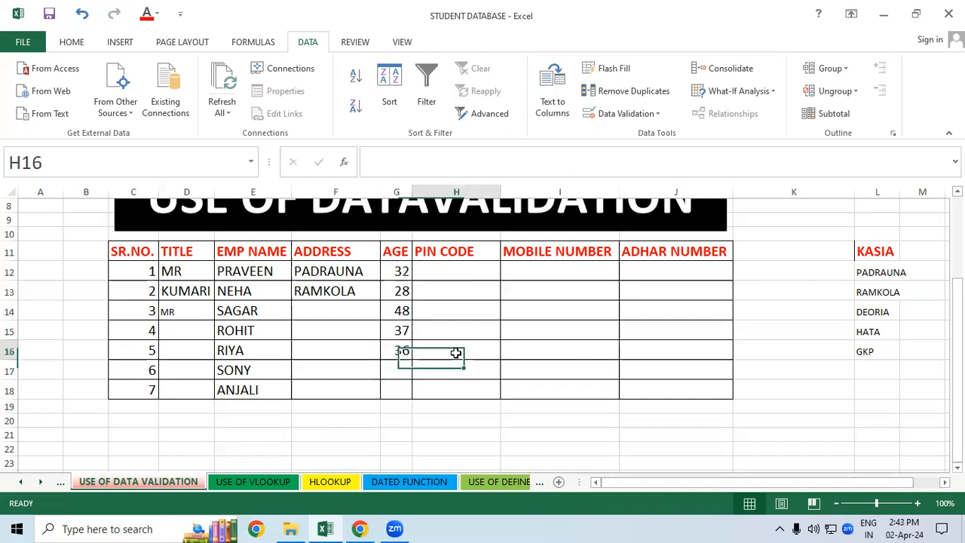
pyautogui.moveTo(400, 270); pyautogui.dragTo(389, 388)
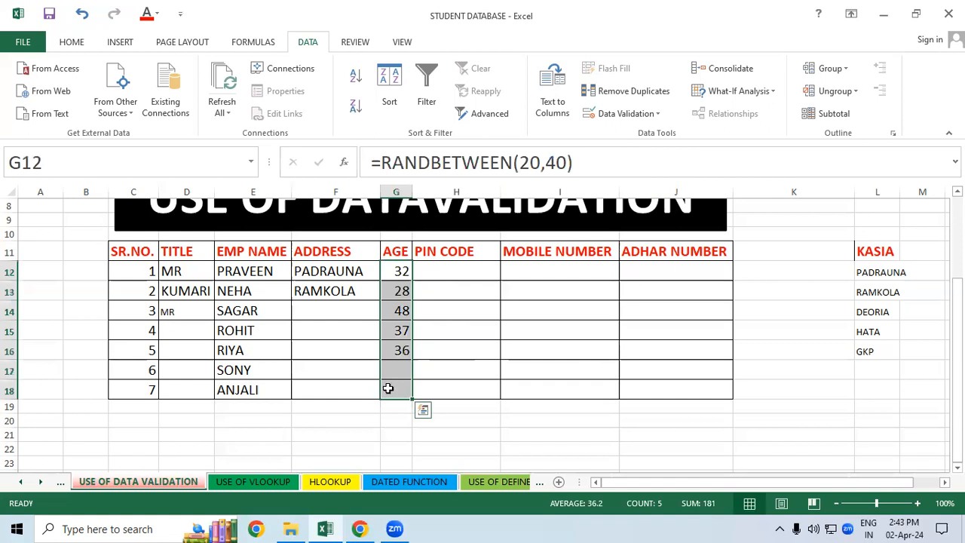
pyautogui.press('Delete')
pyautogui.click(442, 384)
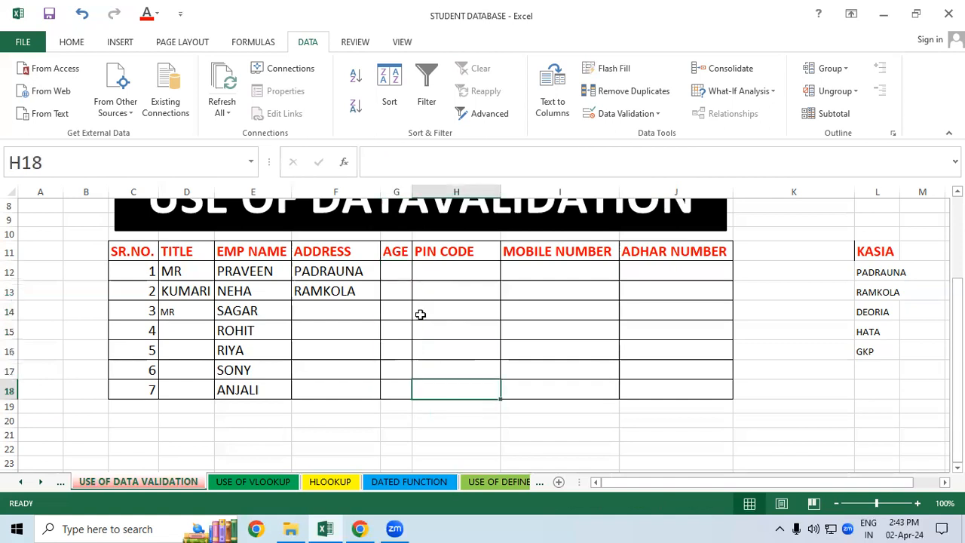
# Step: Apply data validation to the AGE cells G12:G18 allowing only whole numbers between 20 and 40
pyautogui.moveTo(394, 272); pyautogui.dragTo(383, 388)
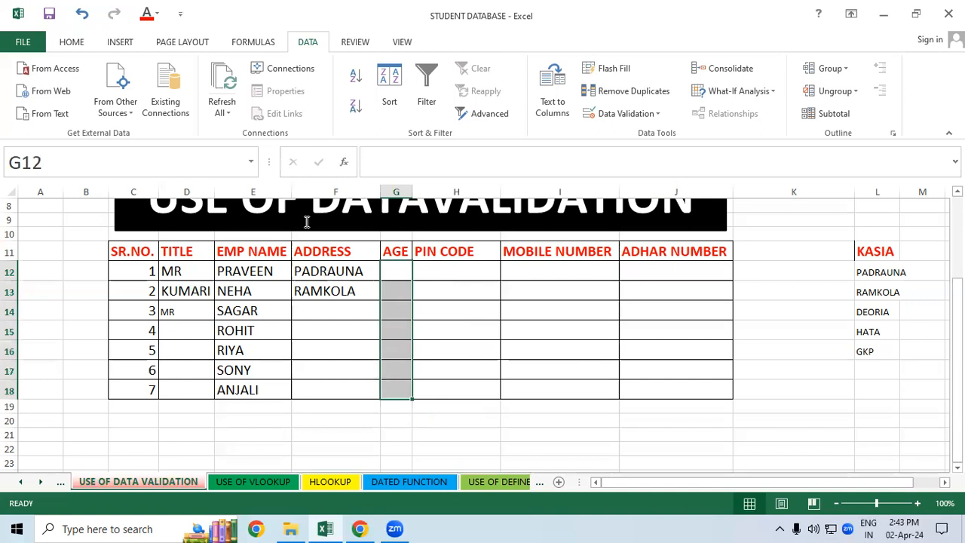
pyautogui.click(640, 113)
pyautogui.click(633, 134)
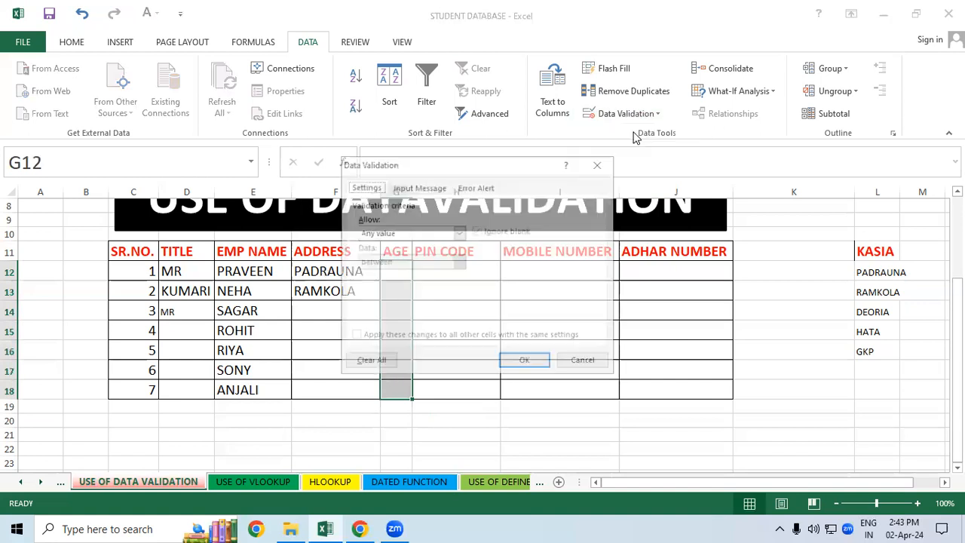
pyautogui.click(458, 236)
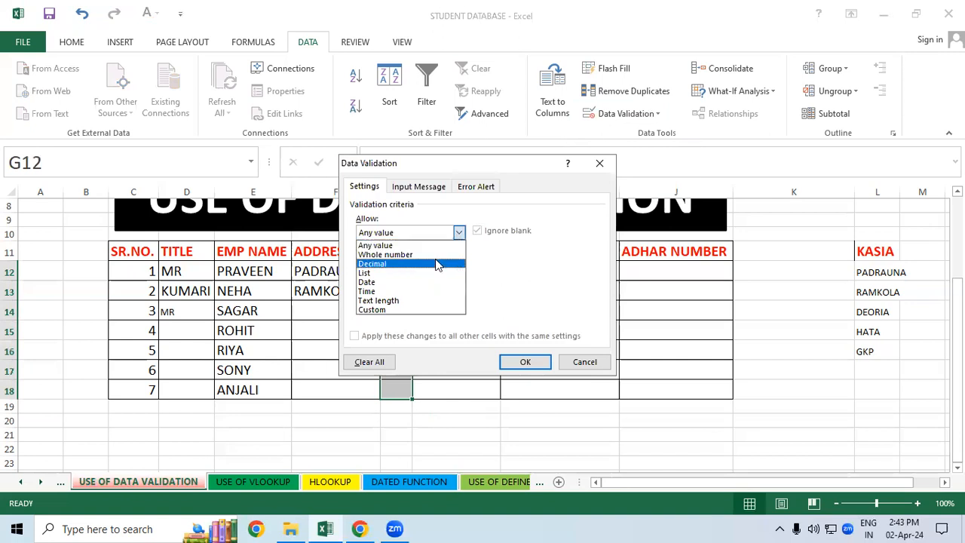
pyautogui.click(442, 255)
pyautogui.click(439, 261)
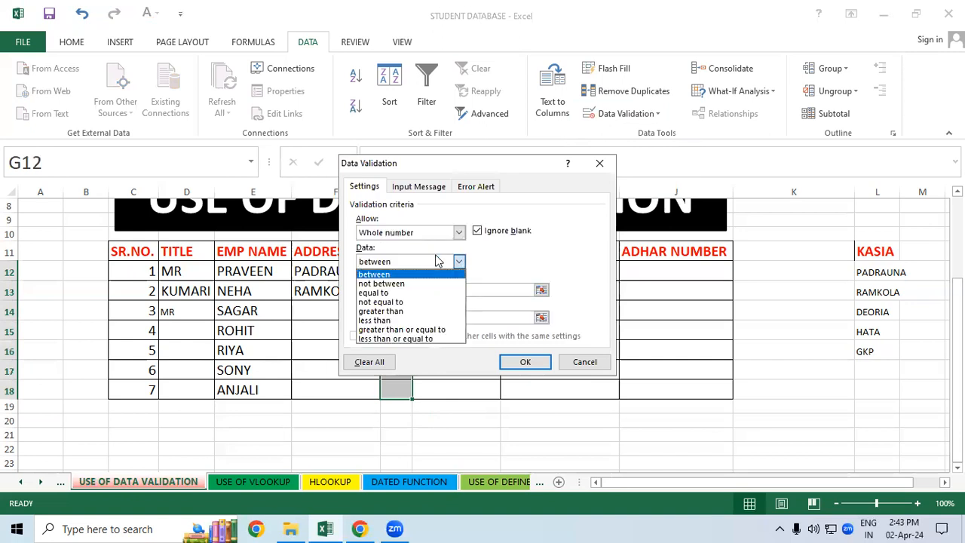
pyautogui.click(608, 223)
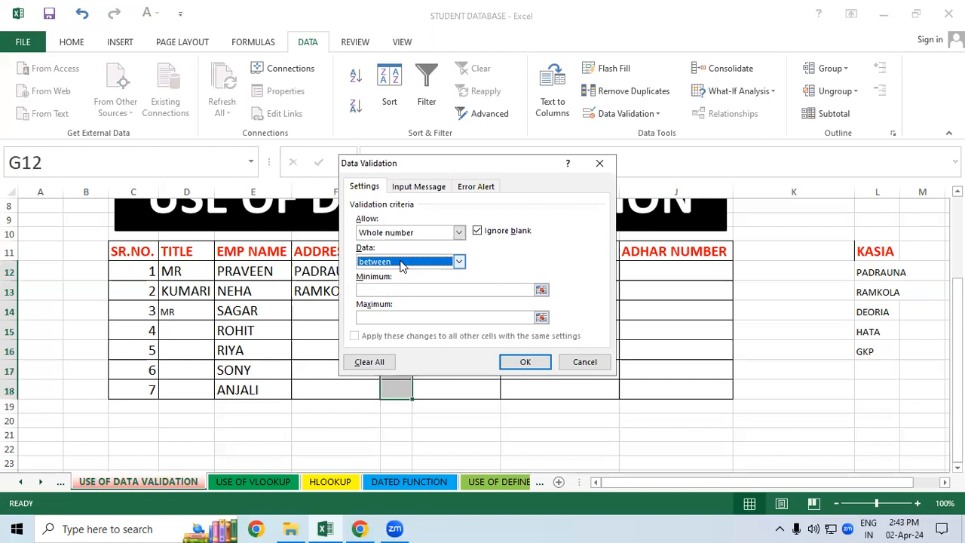
pyautogui.click(405, 291)
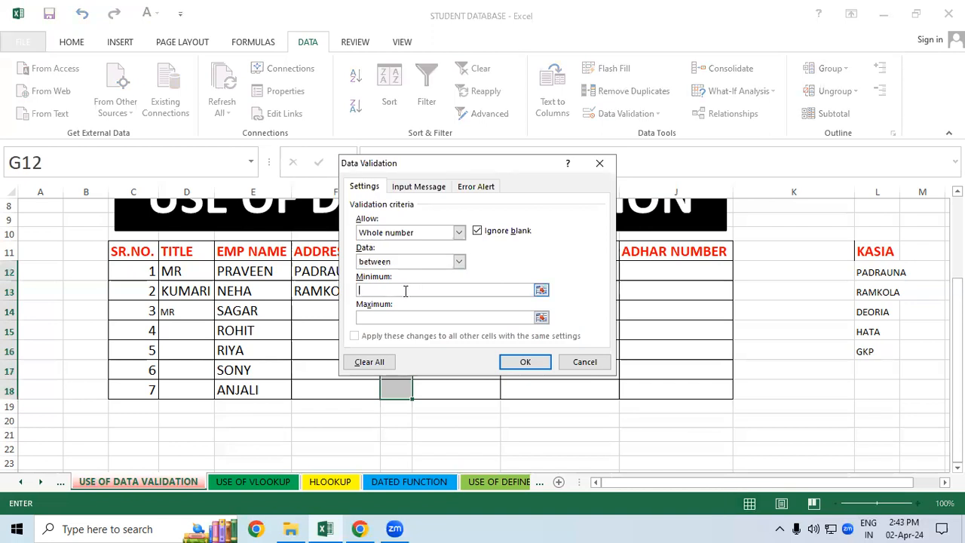
pyautogui.write('20')
pyautogui.click(406, 317)
pyautogui.write('40')
pyautogui.click(525, 362)
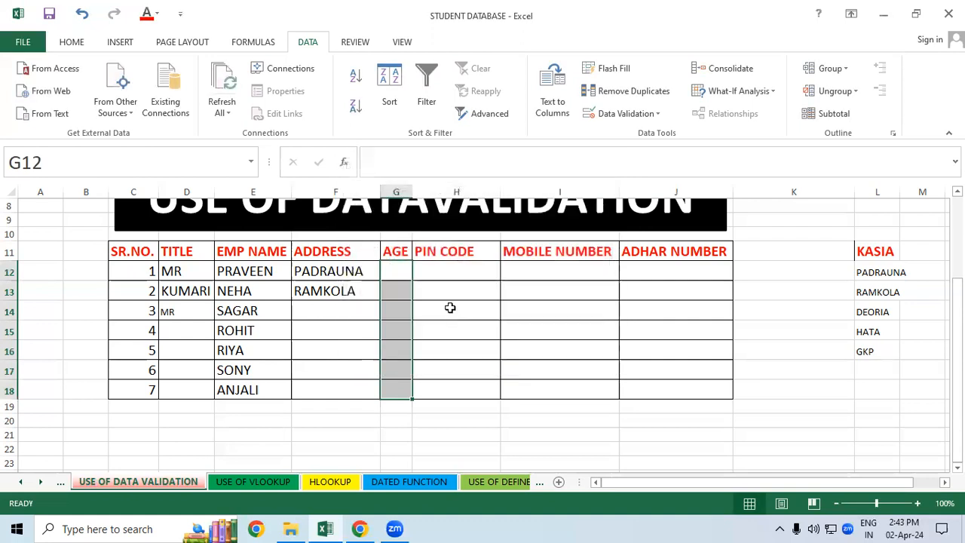
# Step: Test the AGE validation in G12 with the out-of-range ages 19 and 12, cancelling each entry
pyautogui.click(397, 269)
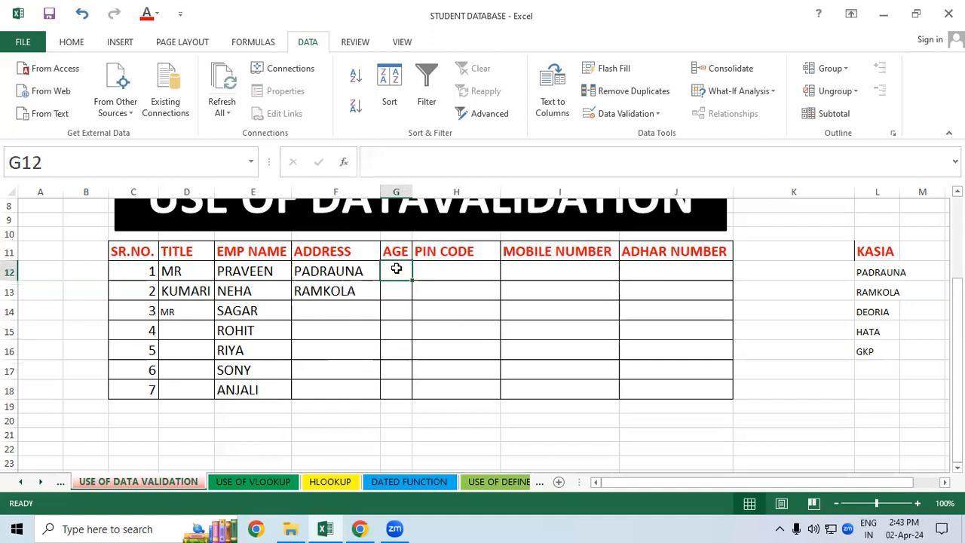
pyautogui.write('19')
pyautogui.press('Return')
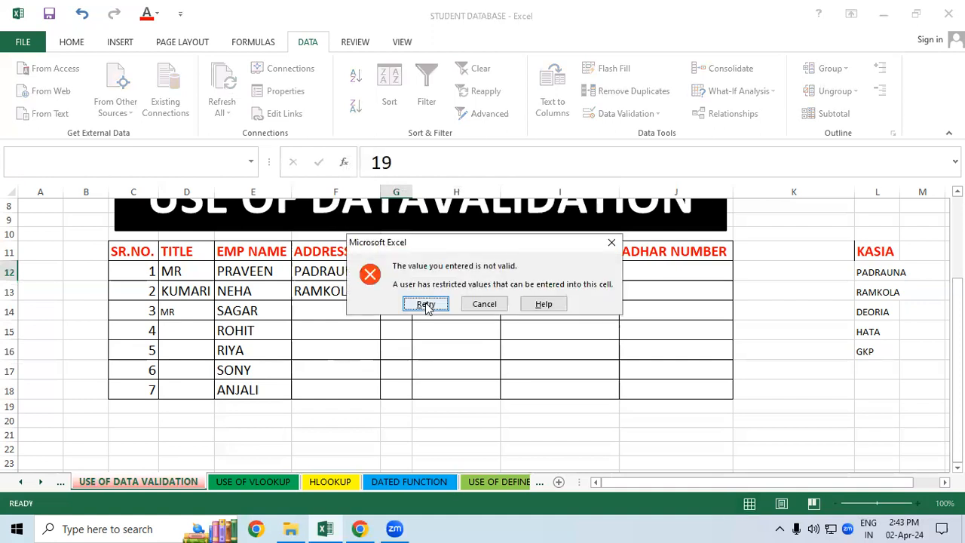
pyautogui.click(611, 242)
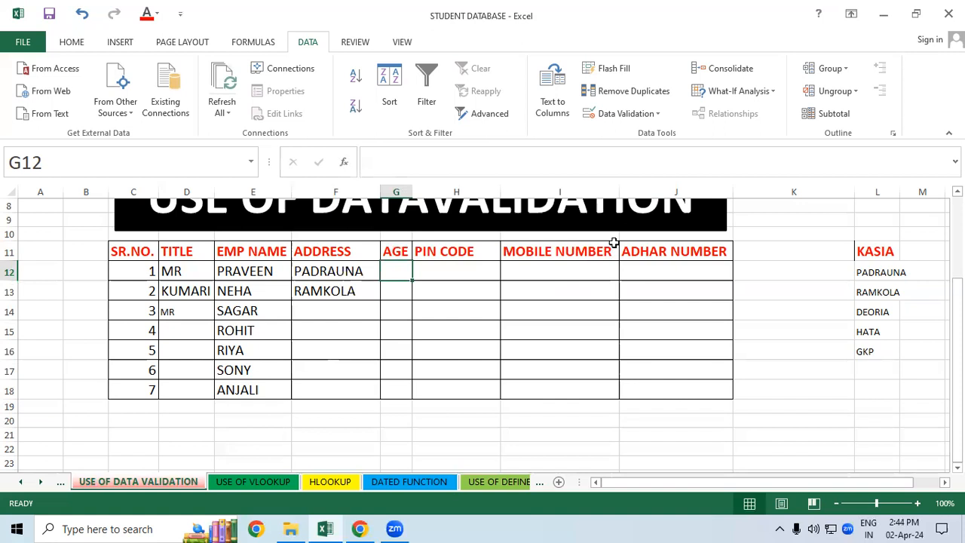
pyautogui.write('12')
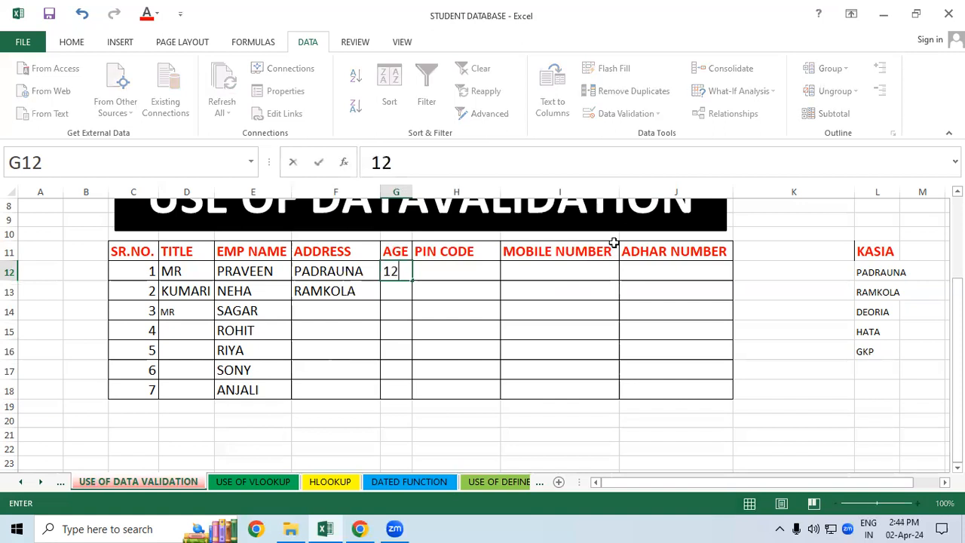
pyautogui.press('Return')
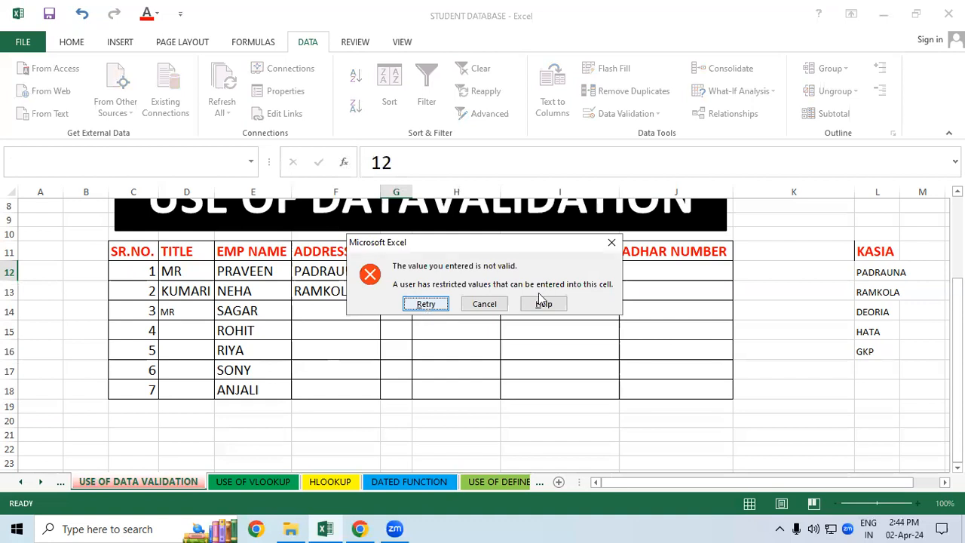
pyautogui.click(610, 243)
pyautogui.click(578, 308)
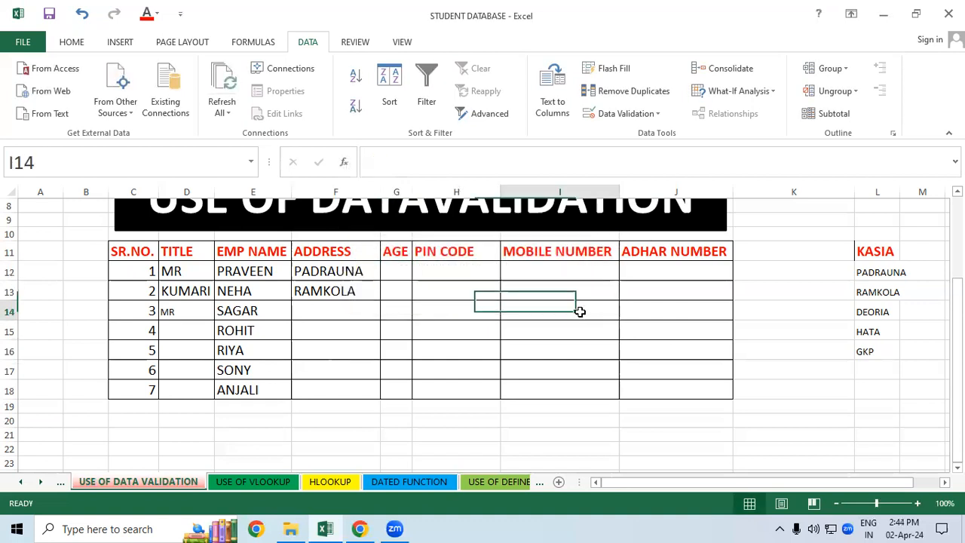
# Step: Clear everything, including formatting and validation, from the AGE cells G12:G18
pyautogui.moveTo(390, 268); pyautogui.dragTo(392, 389)
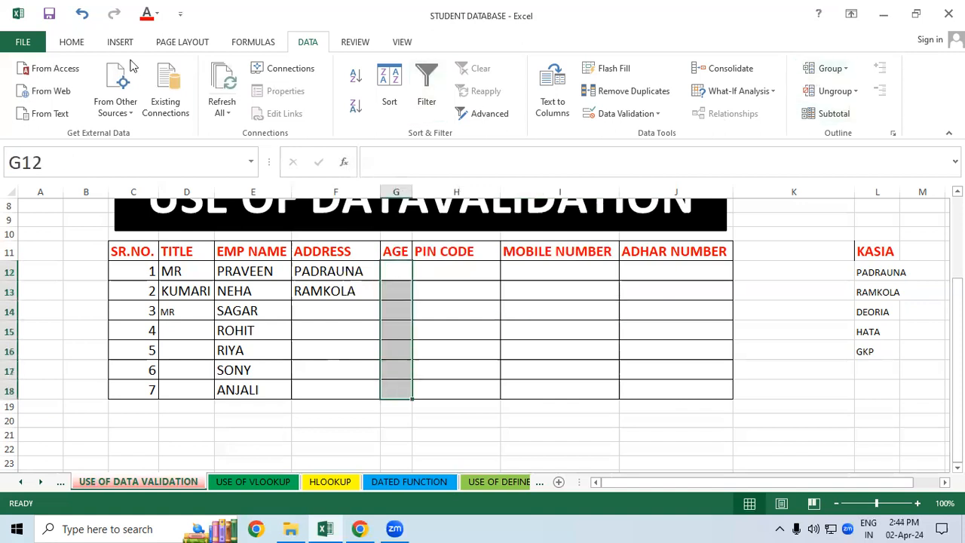
pyautogui.click(75, 42)
pyautogui.click(842, 113)
pyautogui.click(841, 135)
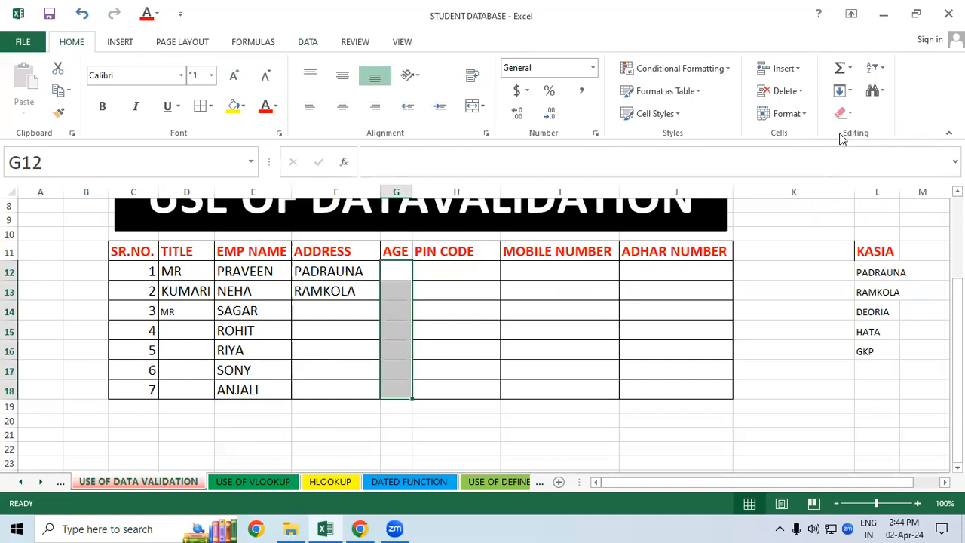
pyautogui.click(662, 305)
# Step: Apply all borders to the table range F11:I18, from ADDRESS through MOBILE NUMBER
pyautogui.moveTo(324, 251); pyautogui.dragTo(467, 312)
pyautogui.moveTo(530, 377); pyautogui.dragTo(552, 391)
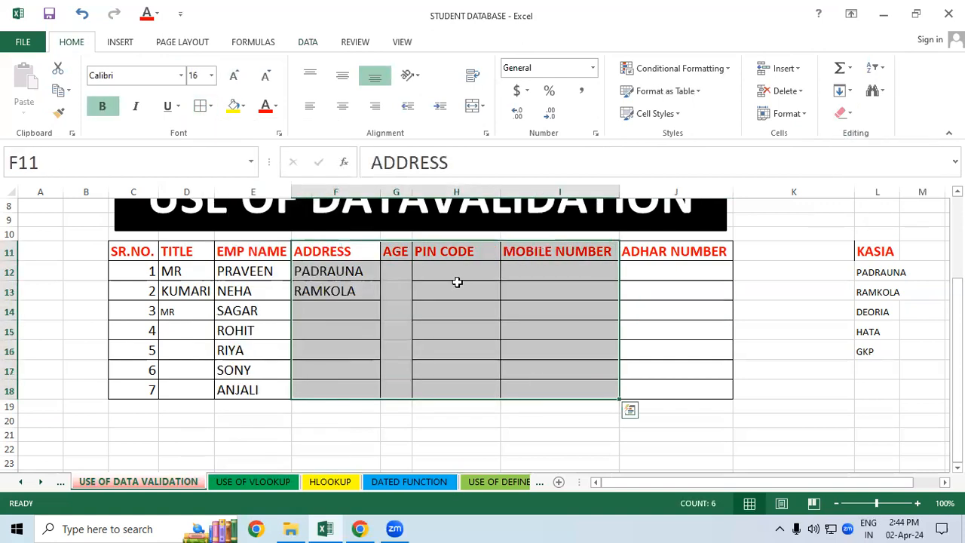
pyautogui.click(210, 107)
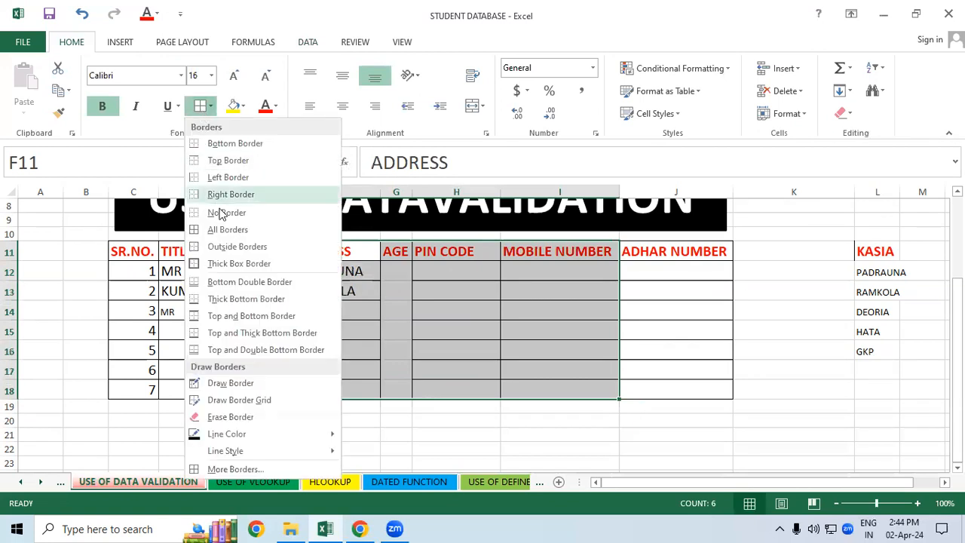
pyautogui.click(221, 228)
pyautogui.click(478, 323)
# Step: Set data validation criteria for the AGE cells G12:G18 to whole numbers between 20 and 40
pyautogui.moveTo(405, 268); pyautogui.dragTo(397, 385)
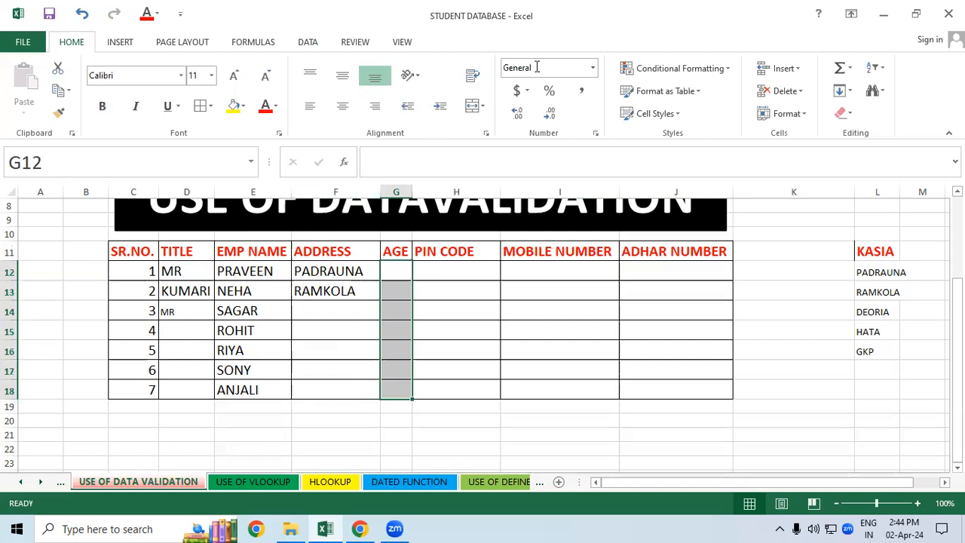
pyautogui.click(308, 42)
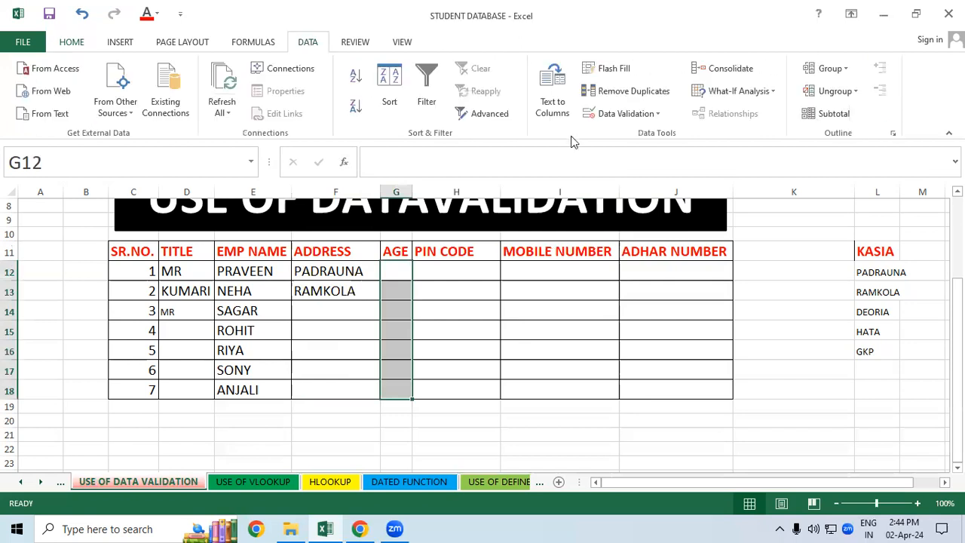
pyautogui.click(626, 117)
pyautogui.click(614, 136)
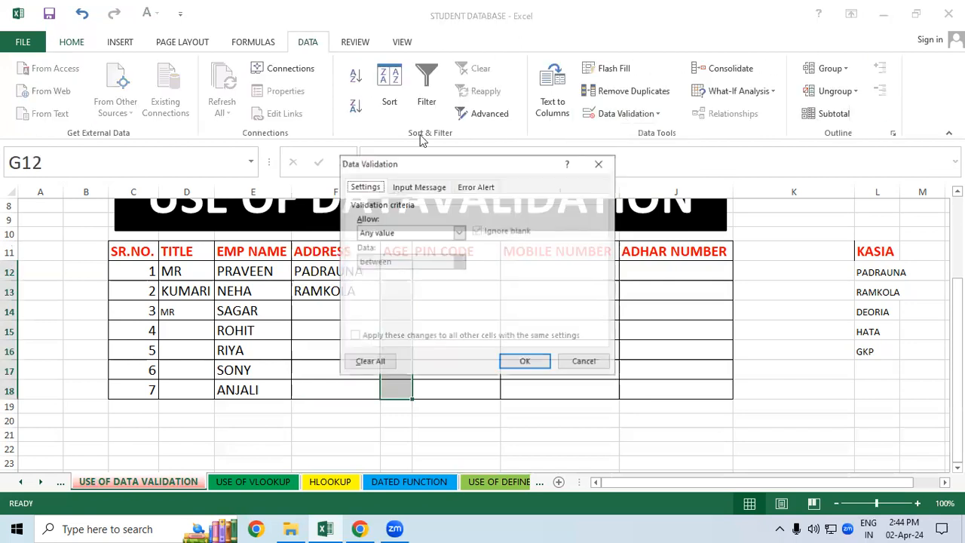
pyautogui.click(458, 232)
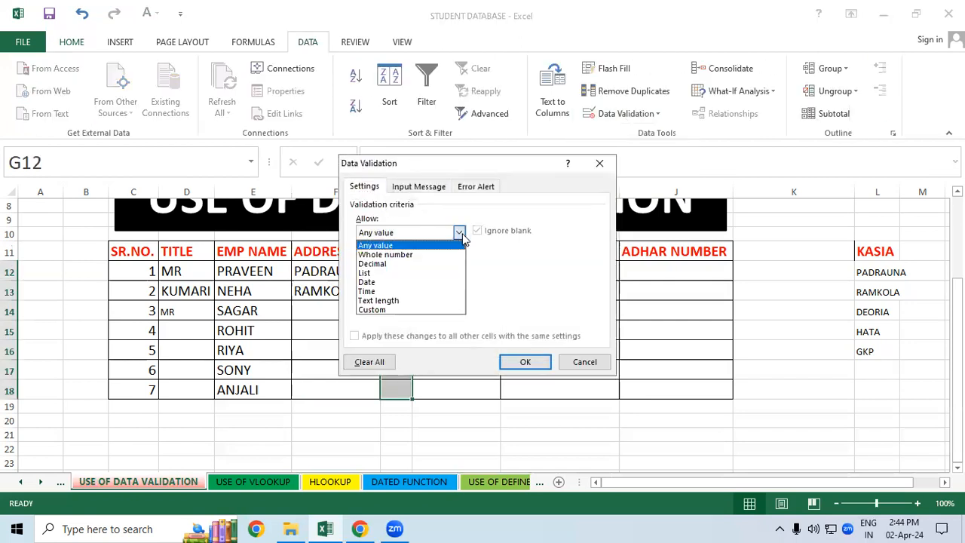
pyautogui.click(435, 256)
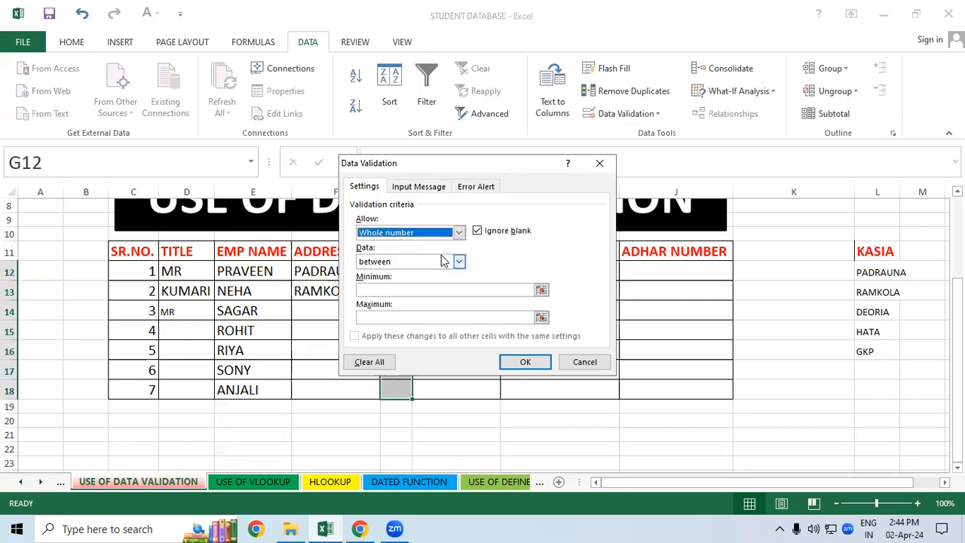
pyautogui.click(387, 289)
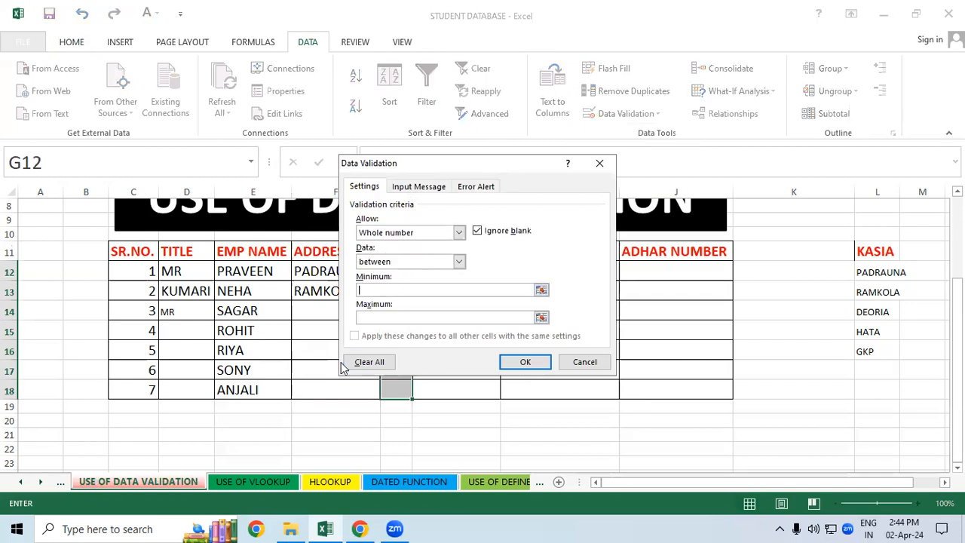
pyautogui.write('20')
pyautogui.click(401, 318)
pyautogui.write('40')
# Step: Add the Stop error message "AGE DEFINE ONLY 20 TO 40" to the AGE validation and apply the rule
pyautogui.click(476, 187)
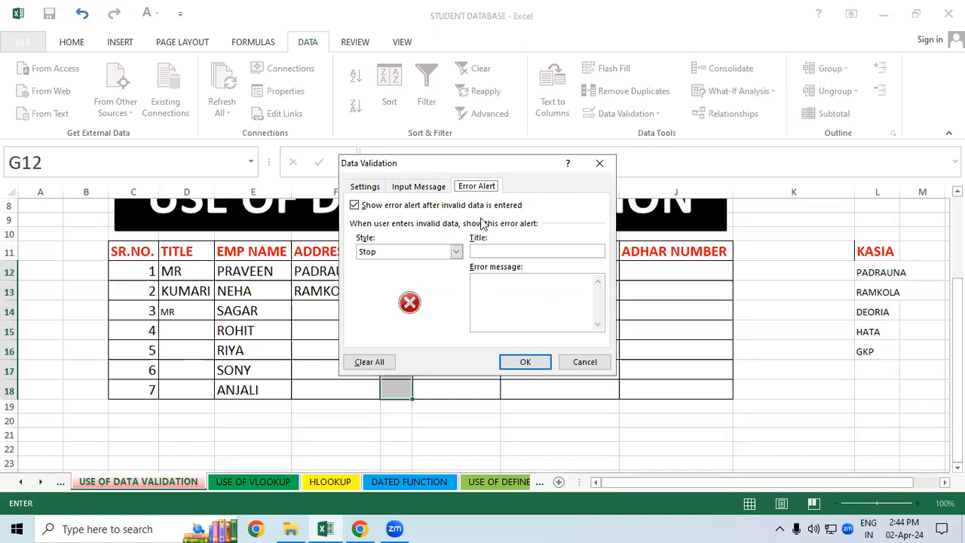
pyautogui.click(485, 283)
pyautogui.write('AGE')
pyautogui.write('FI')
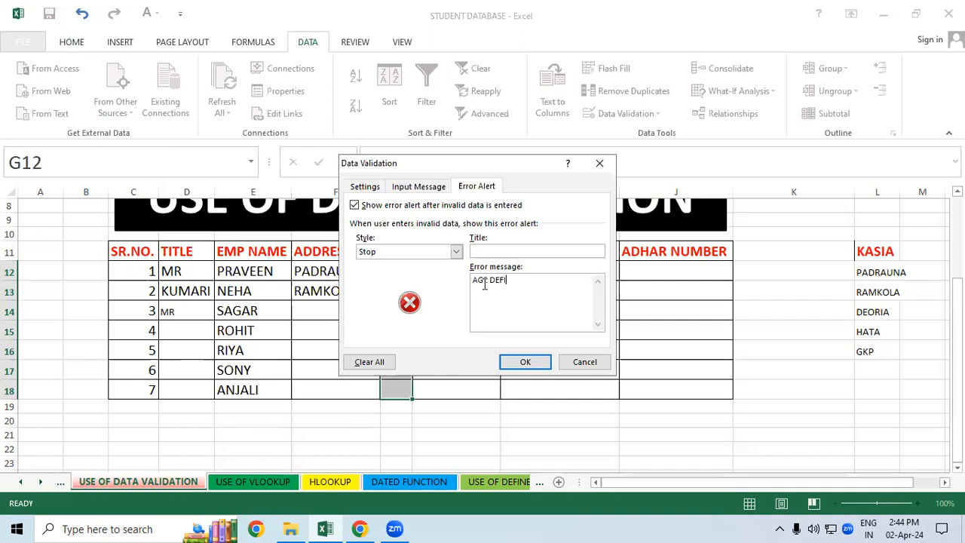
pyautogui.write('NE ONLY 20 TO 40')
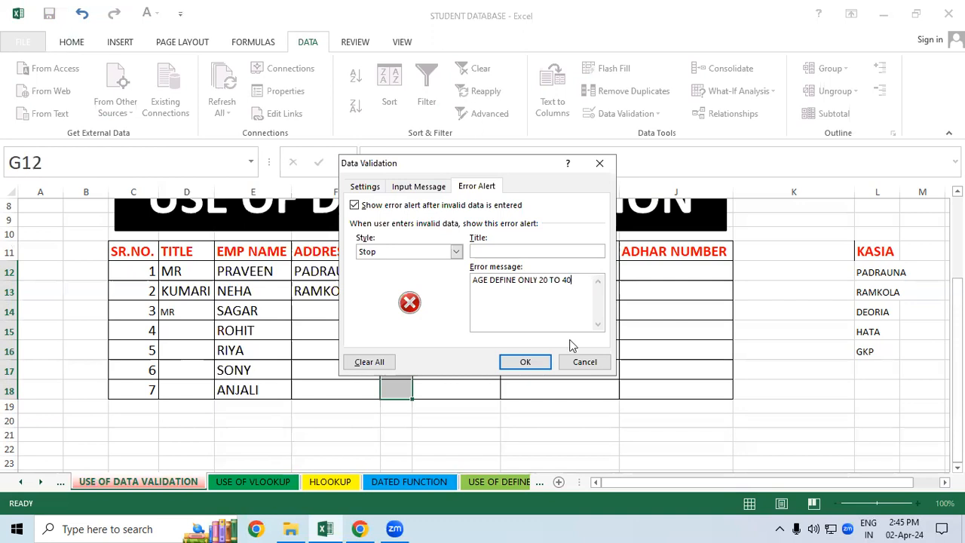
pyautogui.click(534, 362)
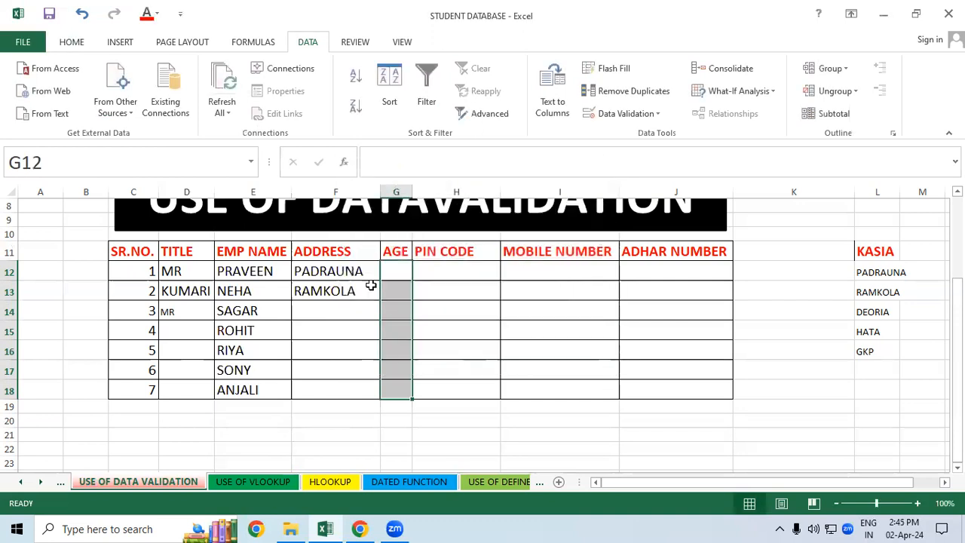
# Step: Test the AGE validation in G13 with 48, cancel that entry, and enter 25 instead
pyautogui.press('Down')
pyautogui.write('48')
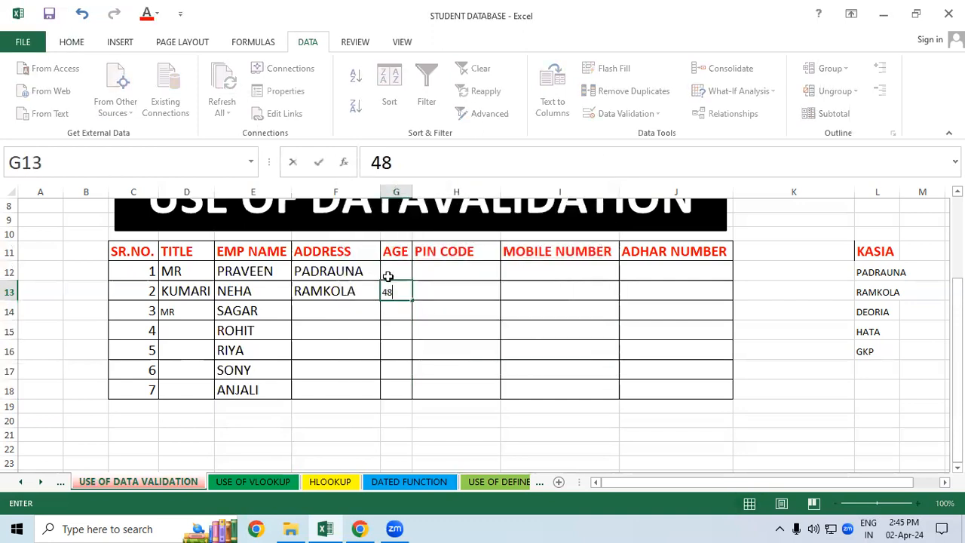
pyautogui.press('Return')
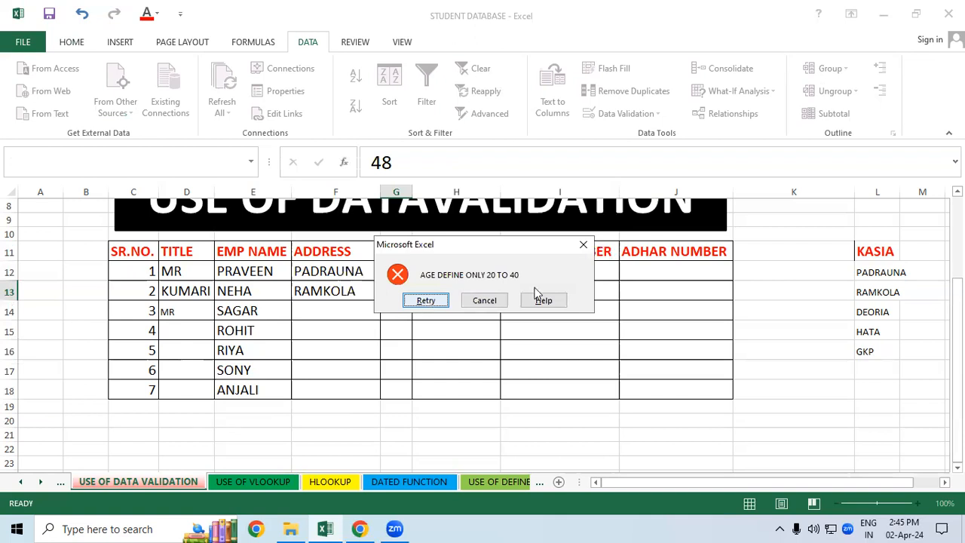
pyautogui.click(579, 250)
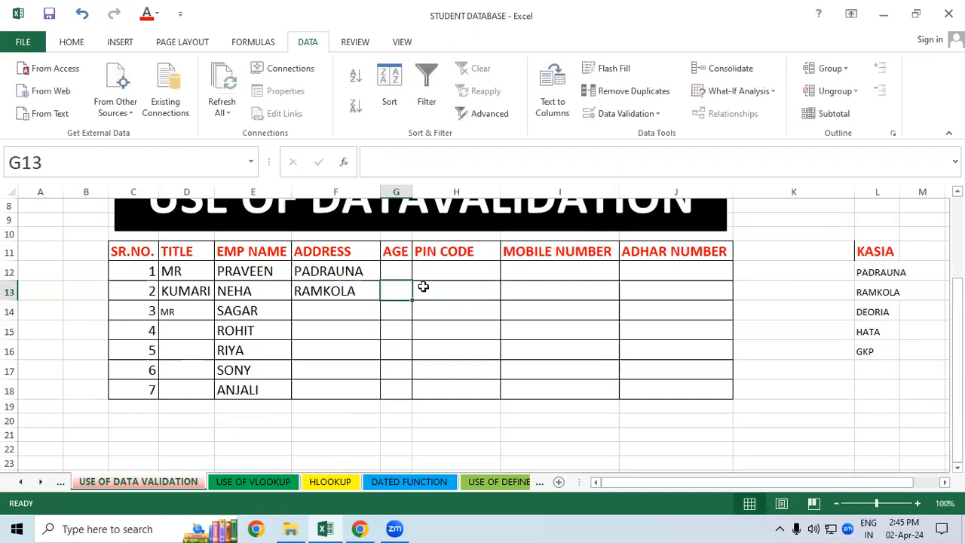
pyautogui.write('25')
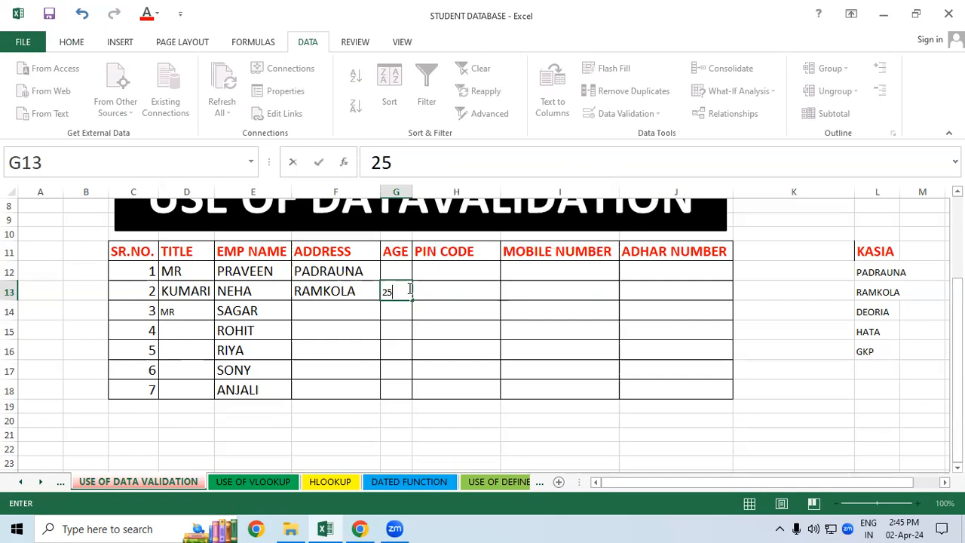
pyautogui.press('Return')
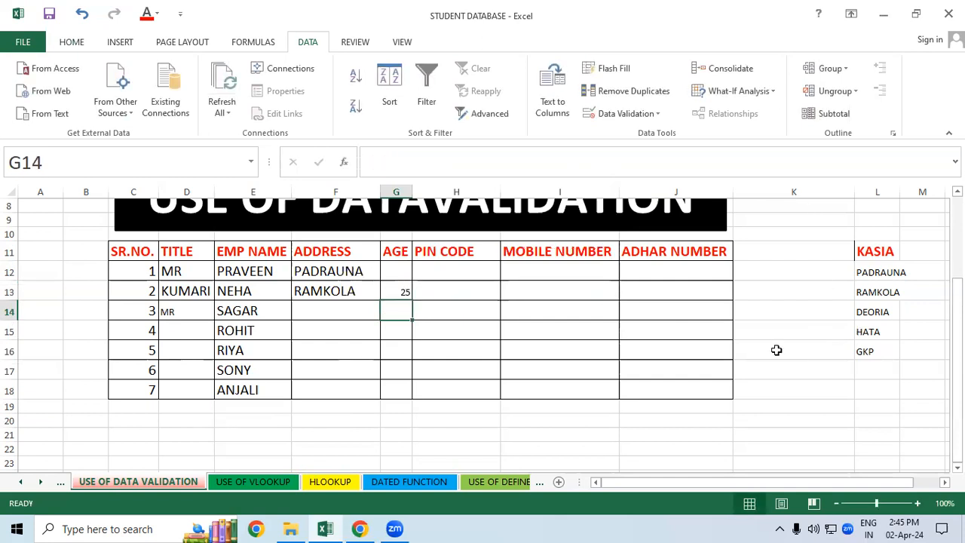
# Step: Set data validation criteria for the PIN CODE cells H12:H18 to a text length equal to 6
pyautogui.click(520, 312)
pyautogui.click(453, 271)
pyautogui.moveTo(450, 294); pyautogui.dragTo(435, 405)
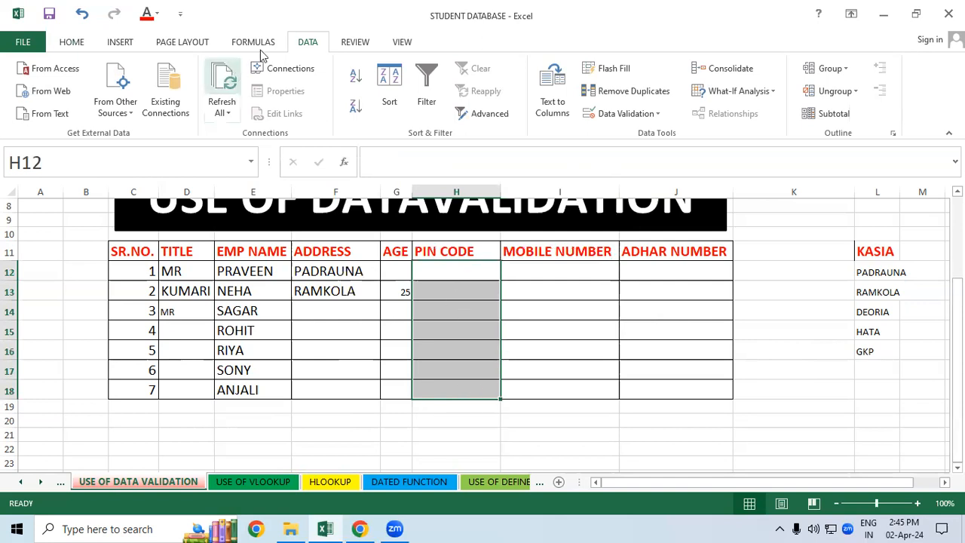
pyautogui.click(633, 114)
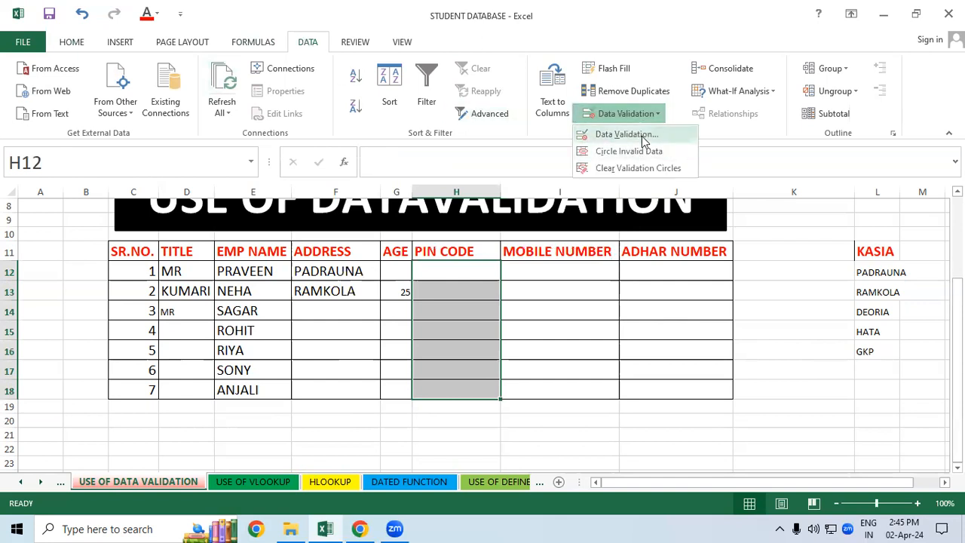
pyautogui.click(645, 134)
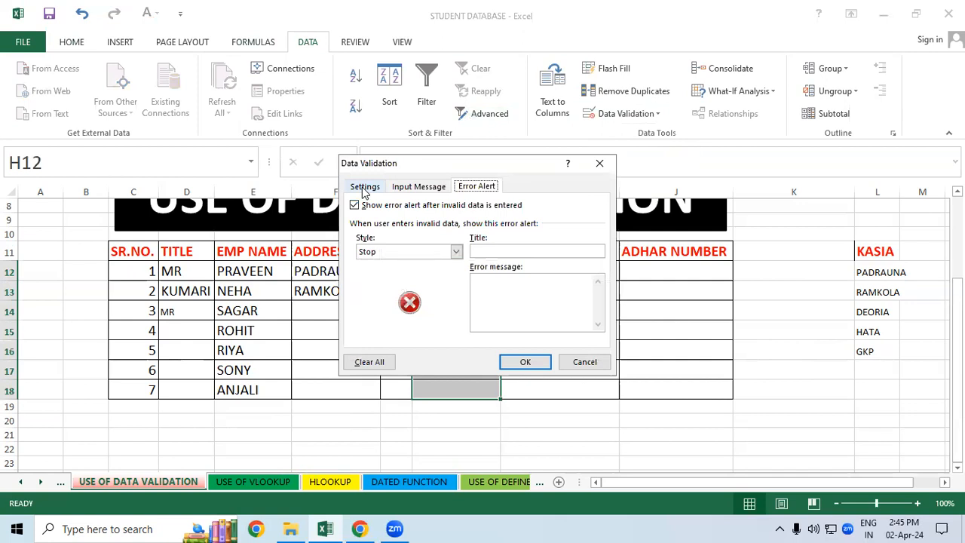
pyautogui.click(364, 187)
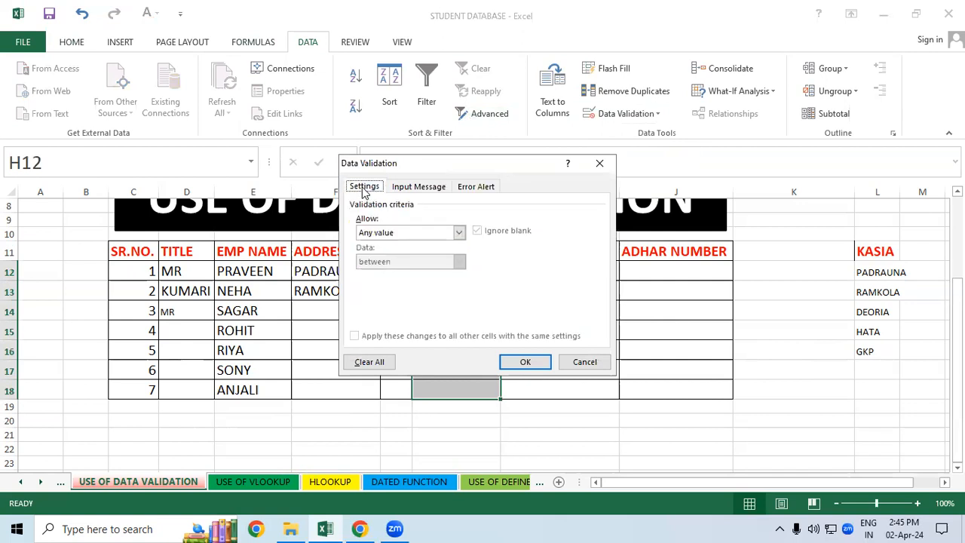
pyautogui.click(458, 232)
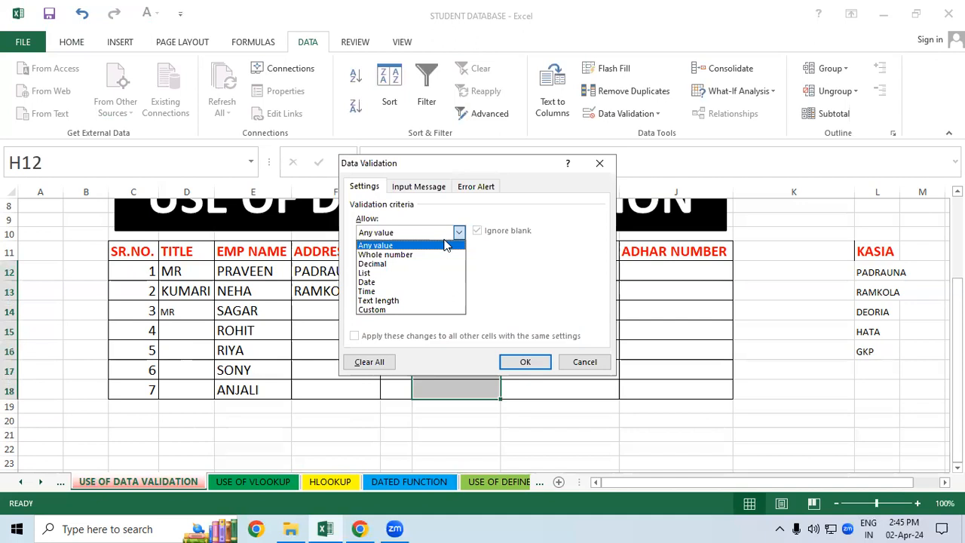
pyautogui.click(410, 301)
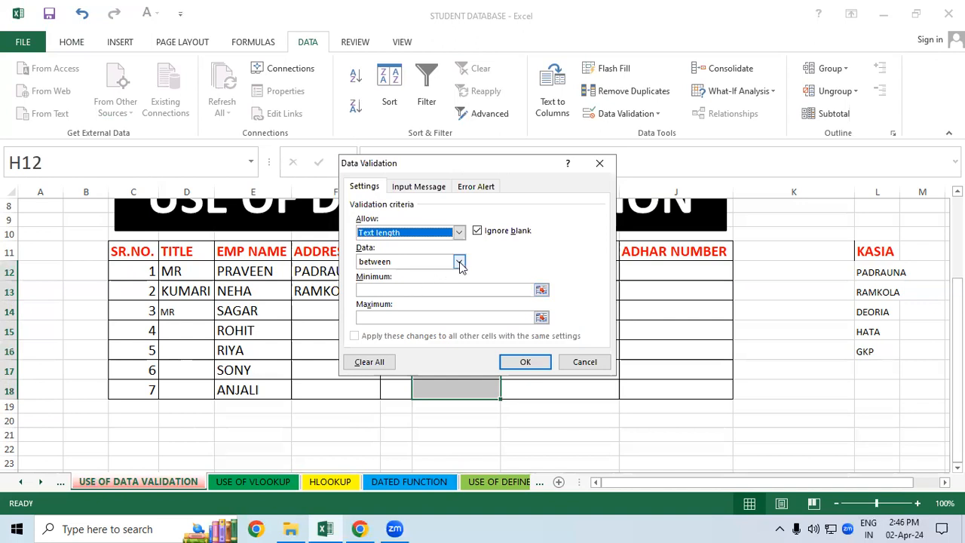
pyautogui.click(458, 261)
pyautogui.click(421, 294)
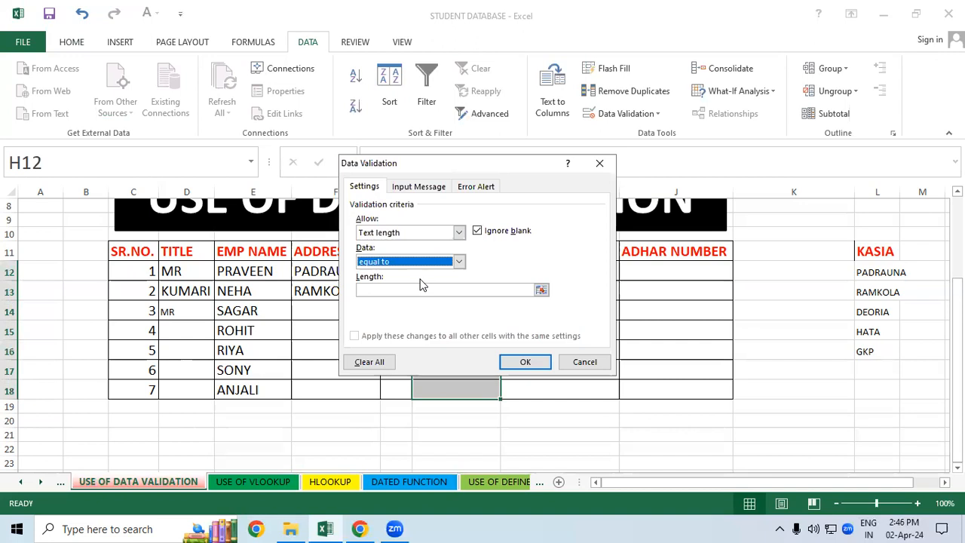
pyautogui.click(402, 292)
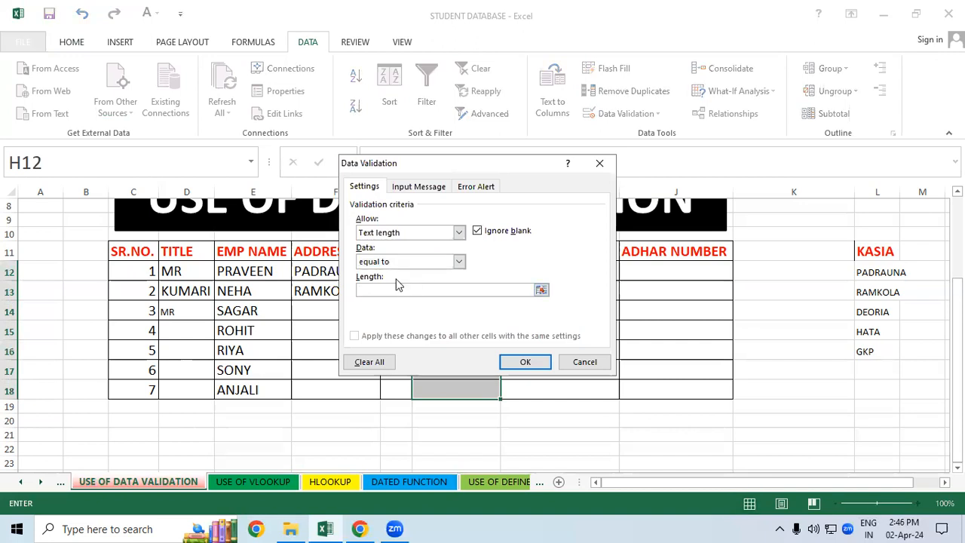
pyautogui.write('6')
# Step: Add the Stop error message "PIN CODE ALLOW ONLY 6 DIGIT" to the PIN CODE validation and apply the rule
pyautogui.click(486, 189)
pyautogui.click(486, 282)
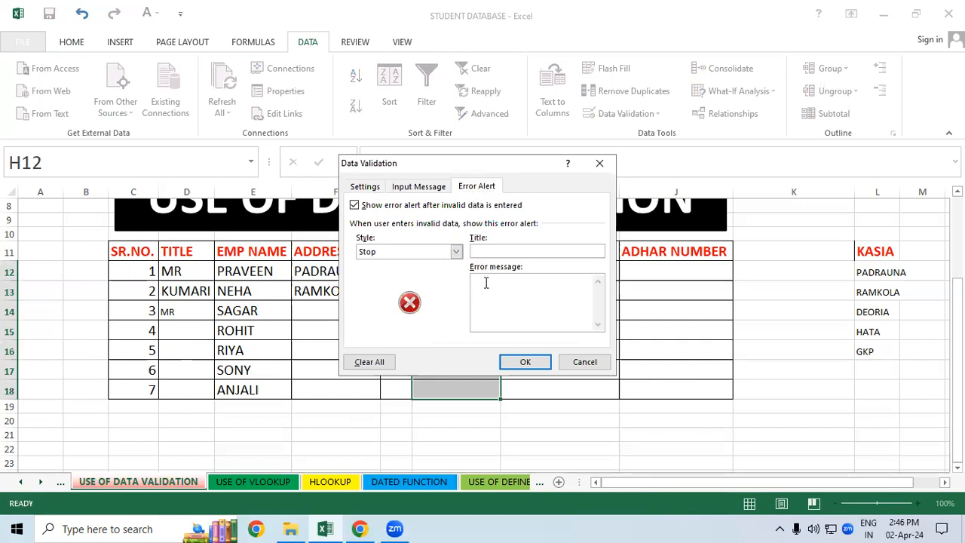
pyautogui.write('PIN CODE ALLOW ONLY 6 DIGIT')
pyautogui.click(485, 281)
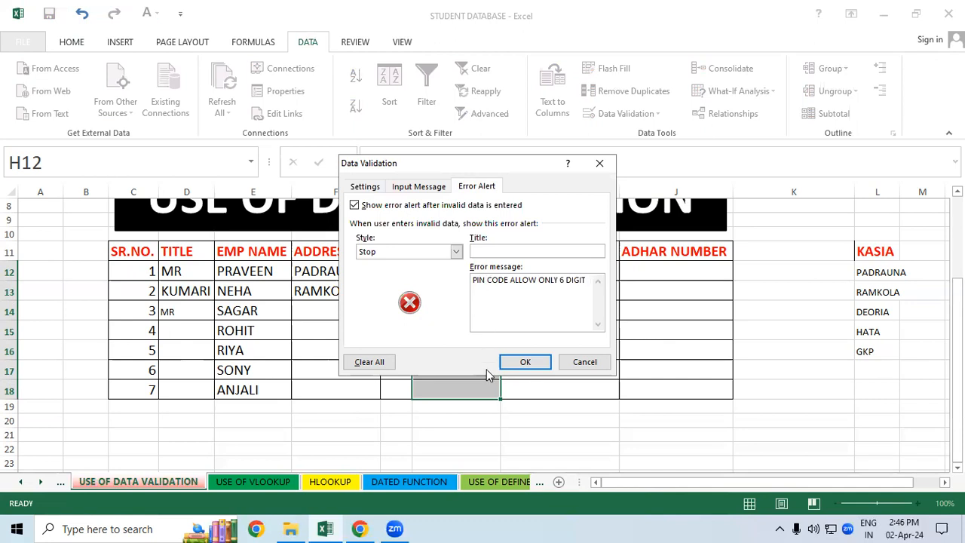
pyautogui.click(525, 362)
# Step: Test the PIN CODE validation in H12 with an eight-digit number, retry the entry once, and cancel it
pyautogui.click(475, 272)
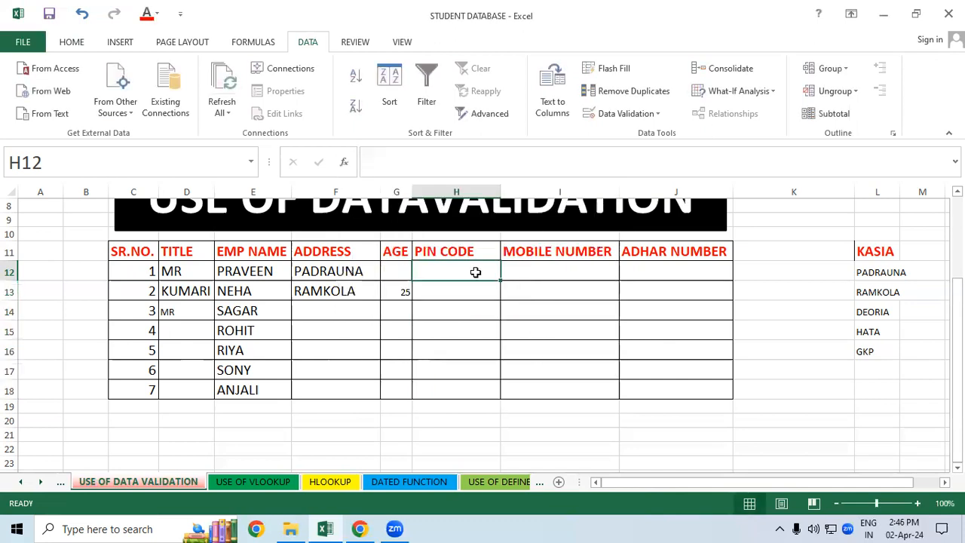
pyautogui.write('274')
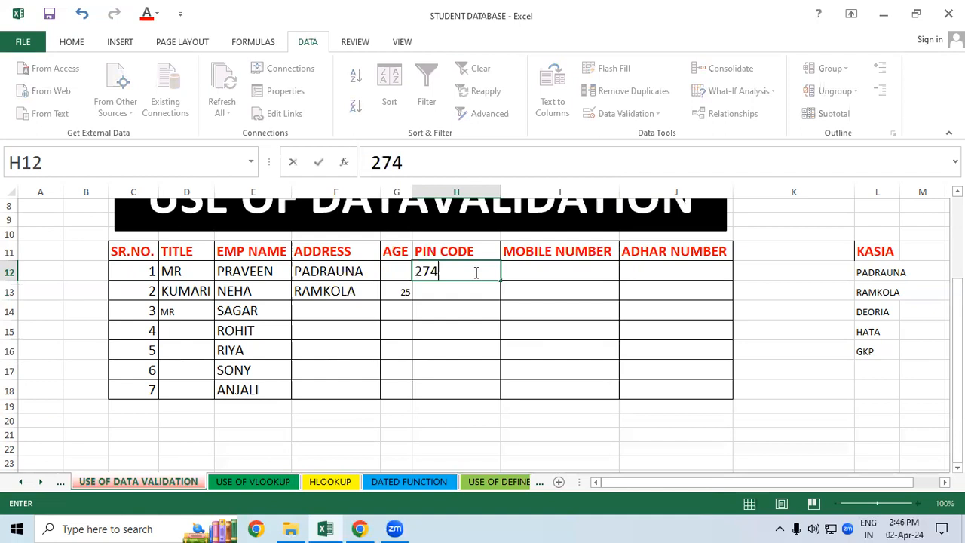
pyautogui.write('30456')
pyautogui.press('Return')
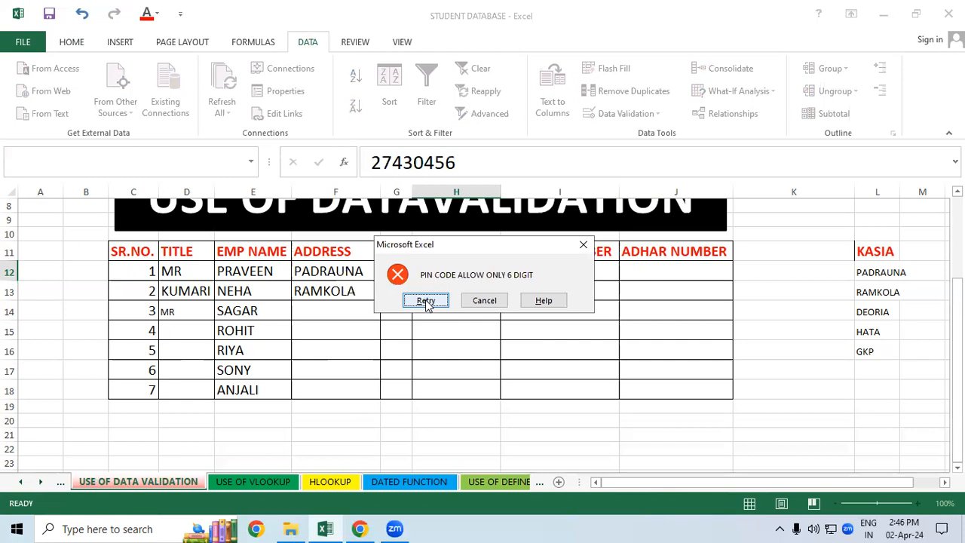
pyautogui.click(426, 300)
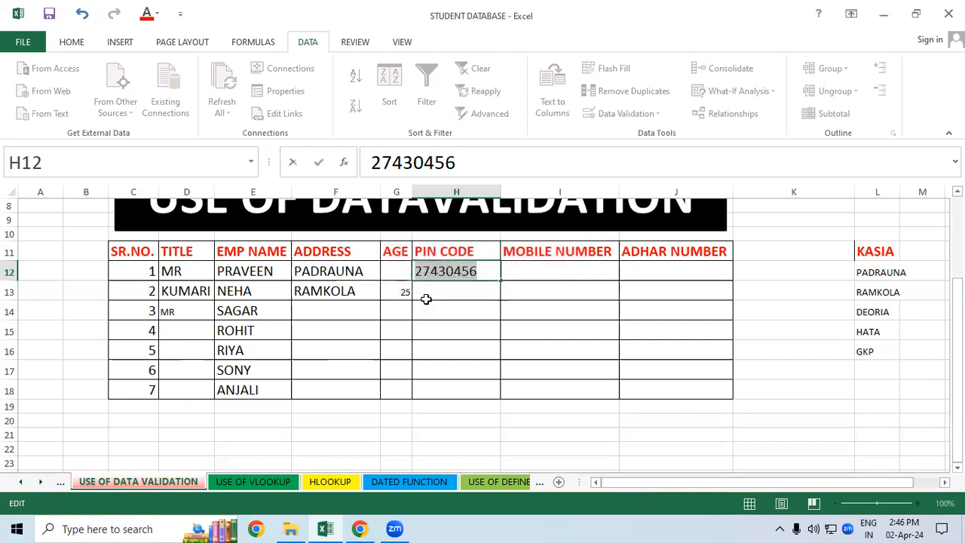
pyautogui.press('Return')
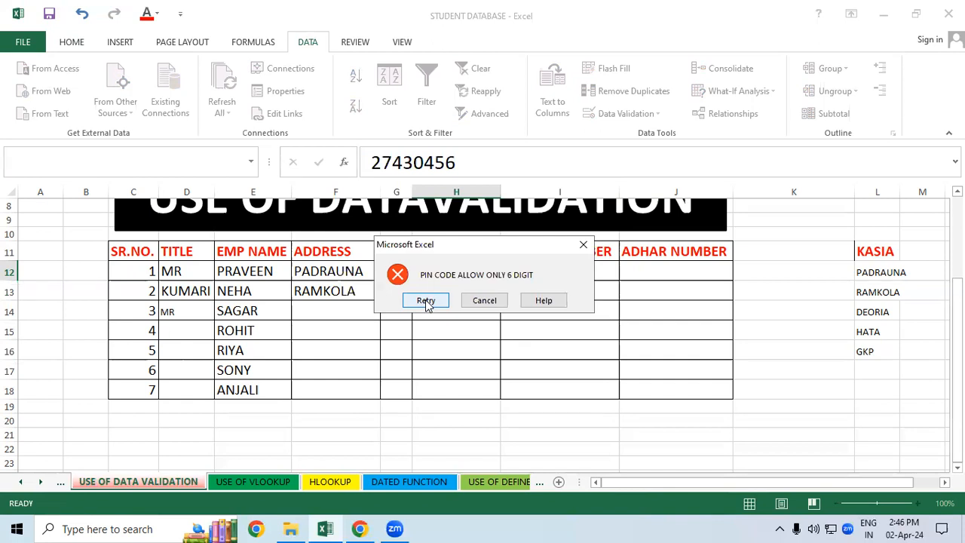
pyautogui.click(582, 244)
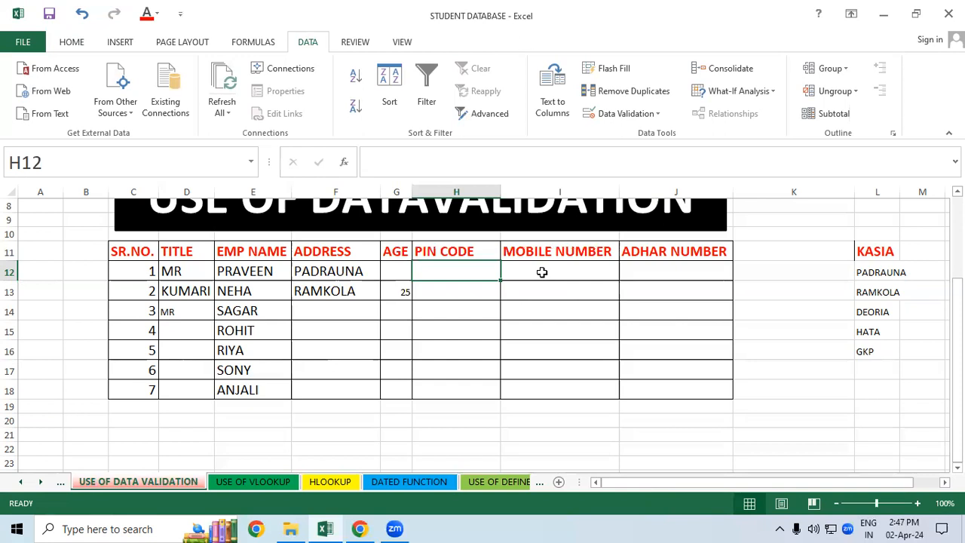
# Step: Restrict the MOBILE NUMBER cells I12:I18 to a text length equal to 10 with data validation
pyautogui.moveTo(541, 272); pyautogui.dragTo(534, 384)
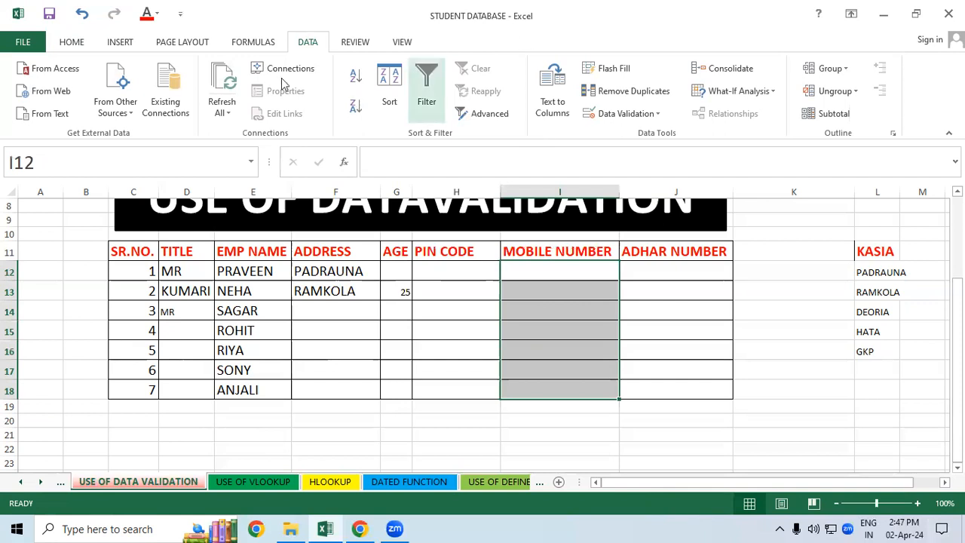
pyautogui.click(628, 113)
pyautogui.click(621, 135)
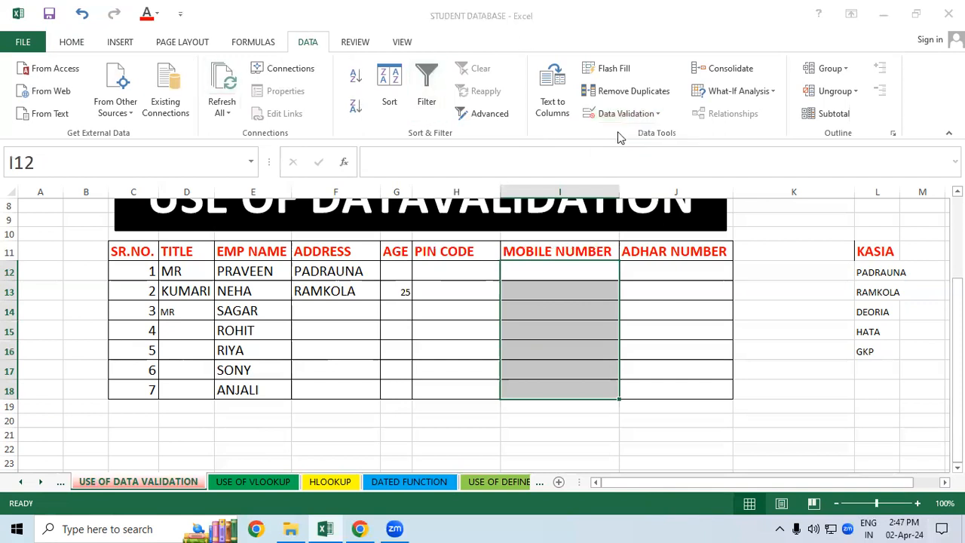
pyautogui.click(368, 187)
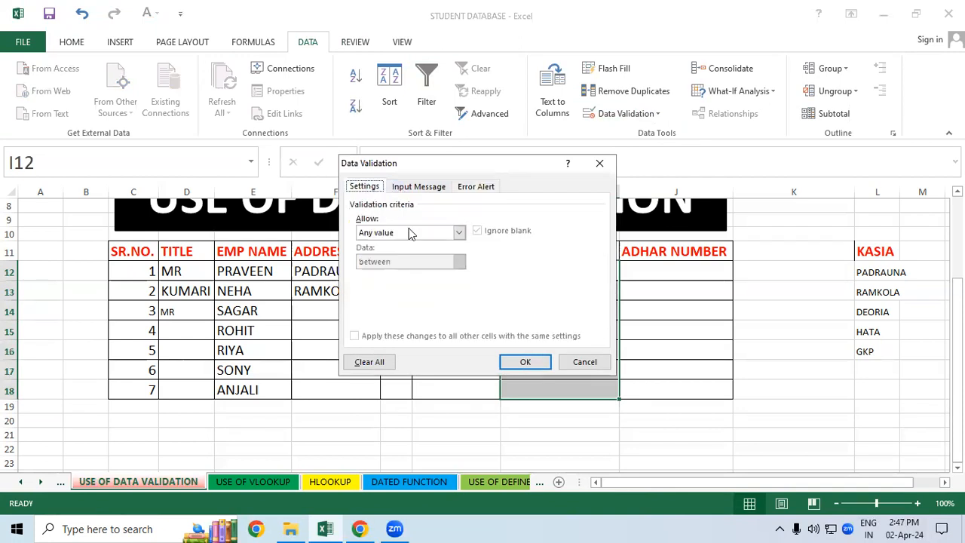
pyautogui.click(459, 233)
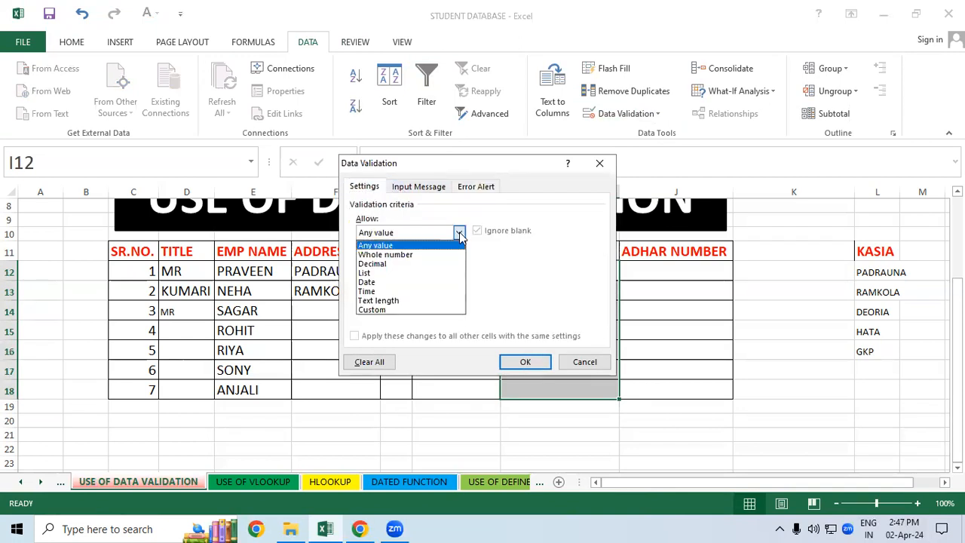
pyautogui.click(402, 300)
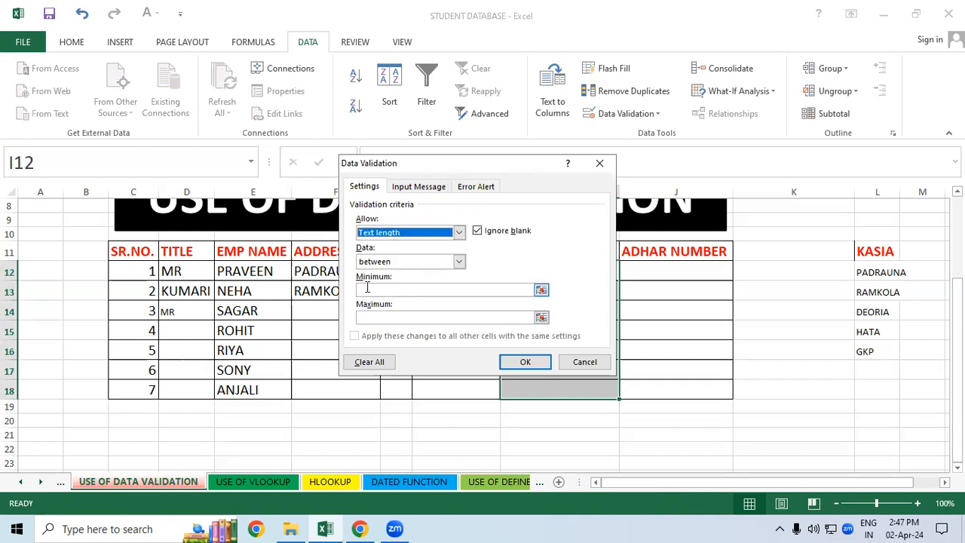
pyautogui.click(459, 261)
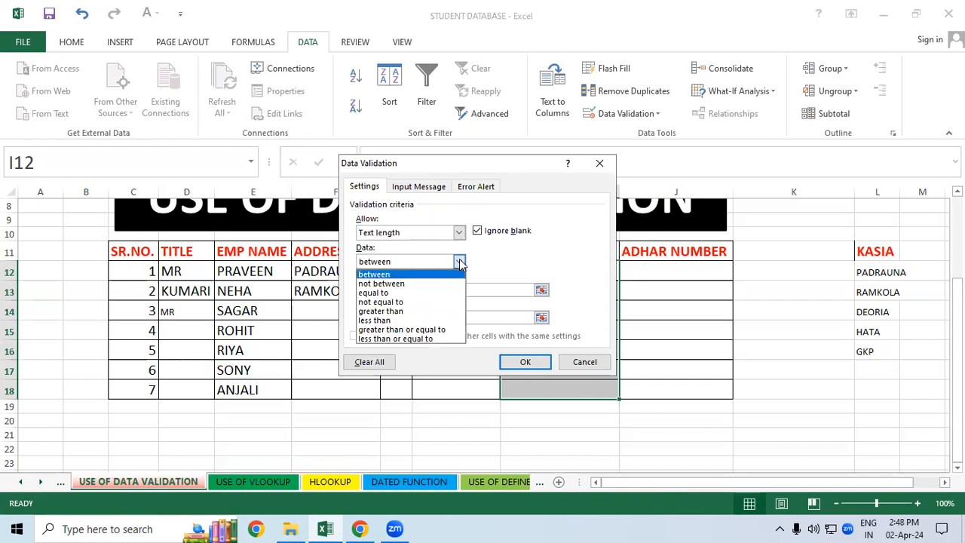
pyautogui.click(383, 293)
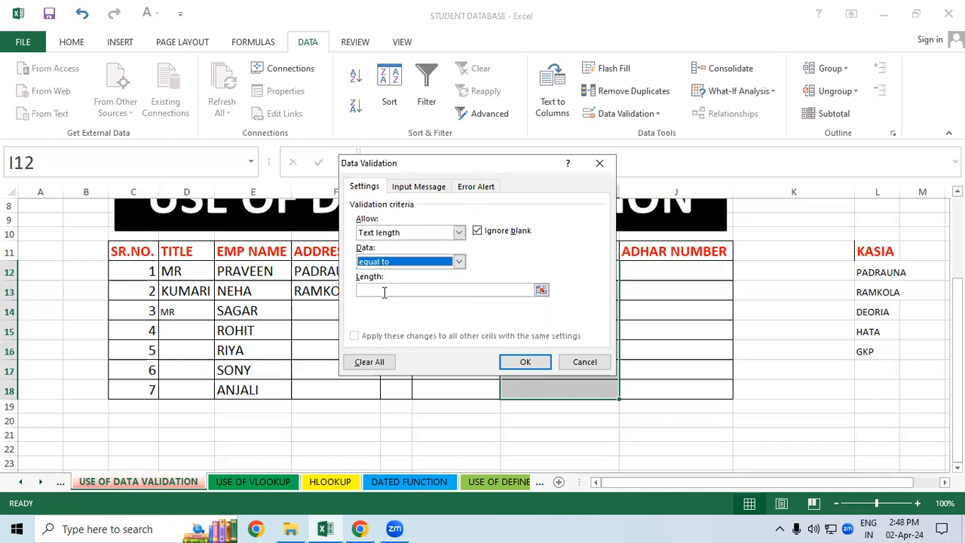
pyautogui.click(382, 291)
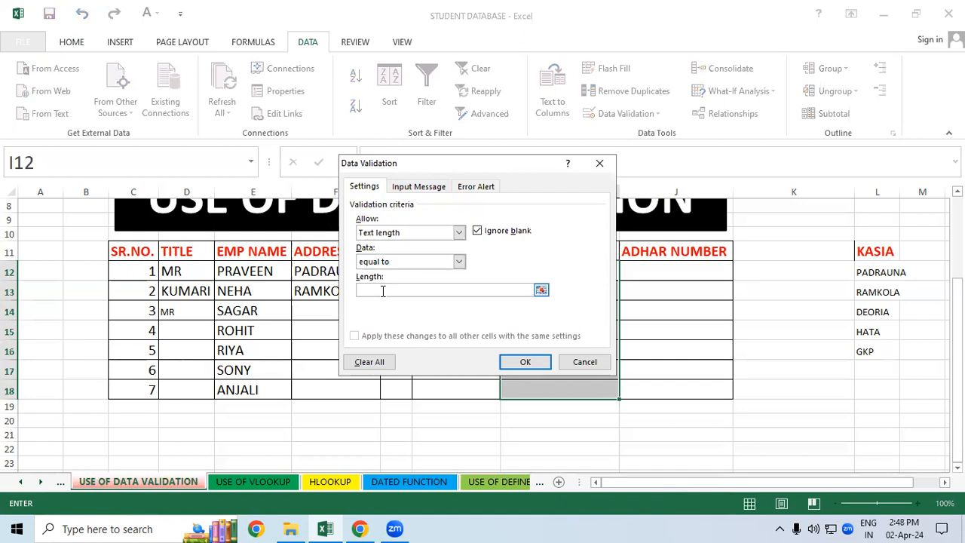
pyautogui.write('10')
pyautogui.click(524, 362)
# Step: Enter a ten-digit mobile number in I12 to test the MOBILE NUMBER validation
pyautogui.click(543, 271)
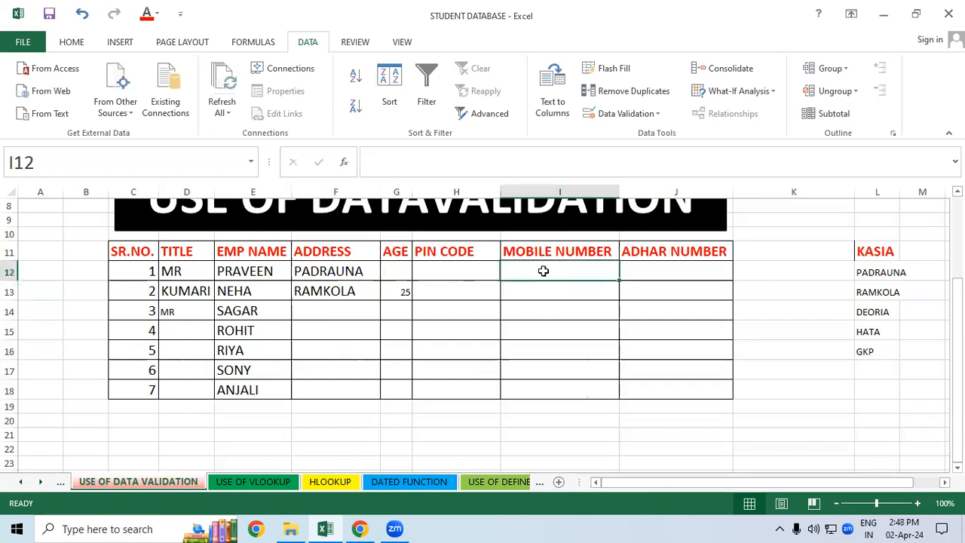
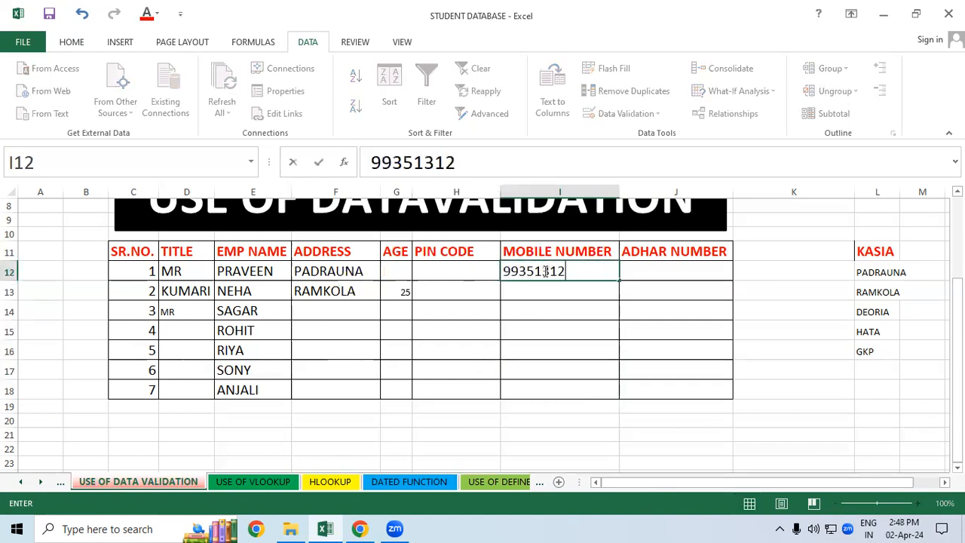
pyautogui.press('Return')
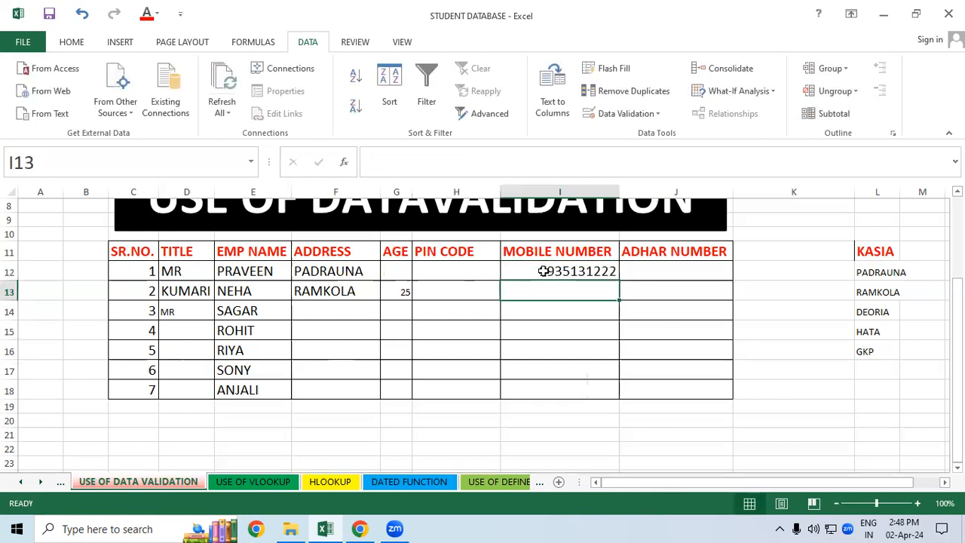
# Step: Test the MOBILE NUMBER validation in I13 with a seven-digit number, retry the entry once, and cancel it
pyautogui.write('9996')
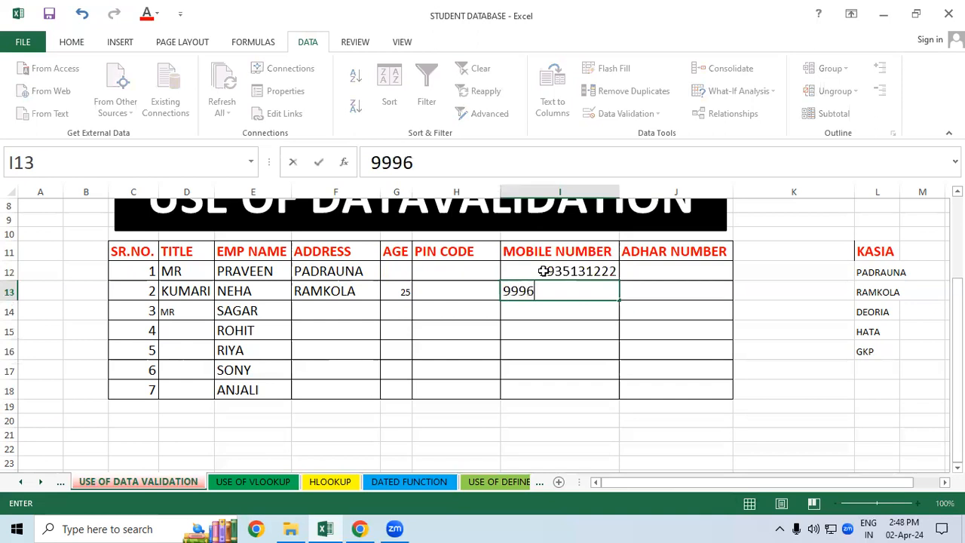
pyautogui.write('555')
pyautogui.press('Return')
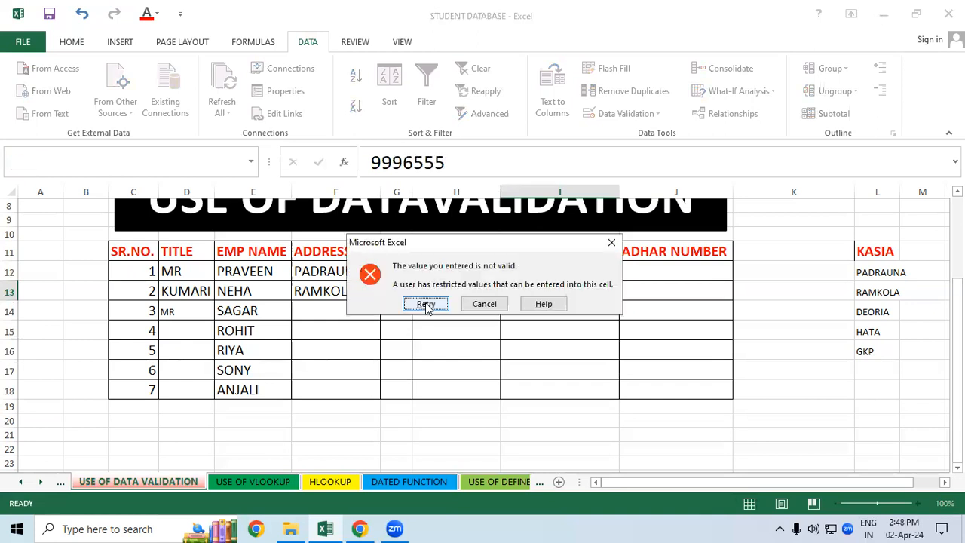
pyautogui.click(426, 304)
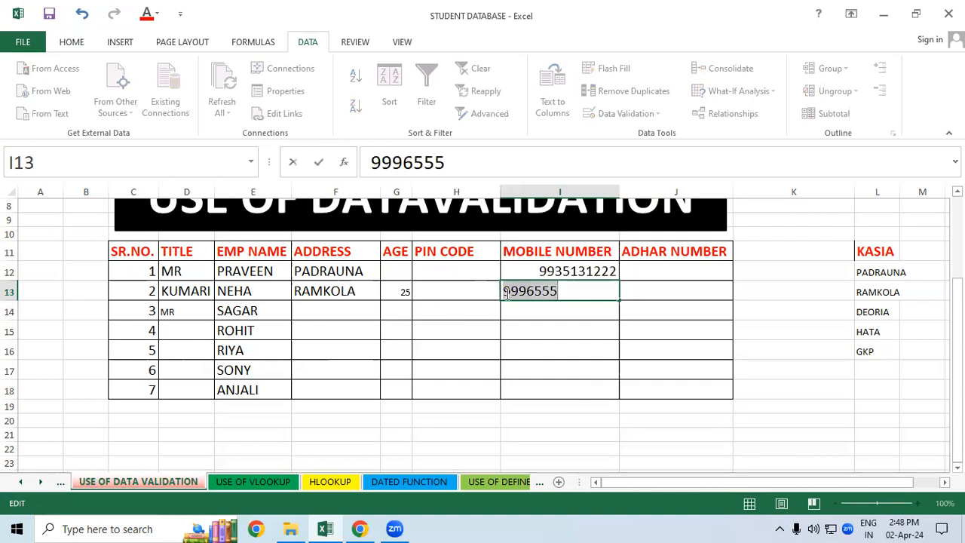
pyautogui.click(575, 291)
pyautogui.press('Return')
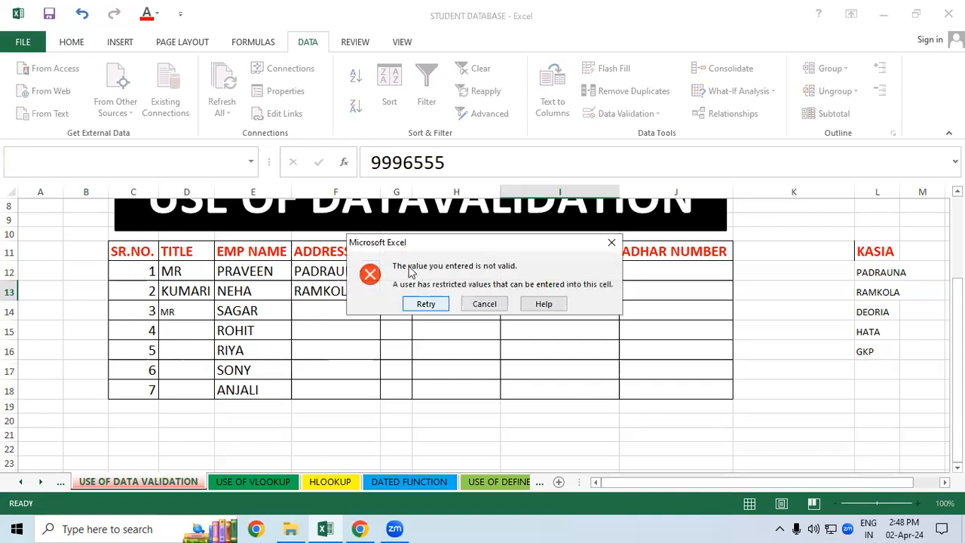
pyautogui.click(482, 302)
pyautogui.click(599, 315)
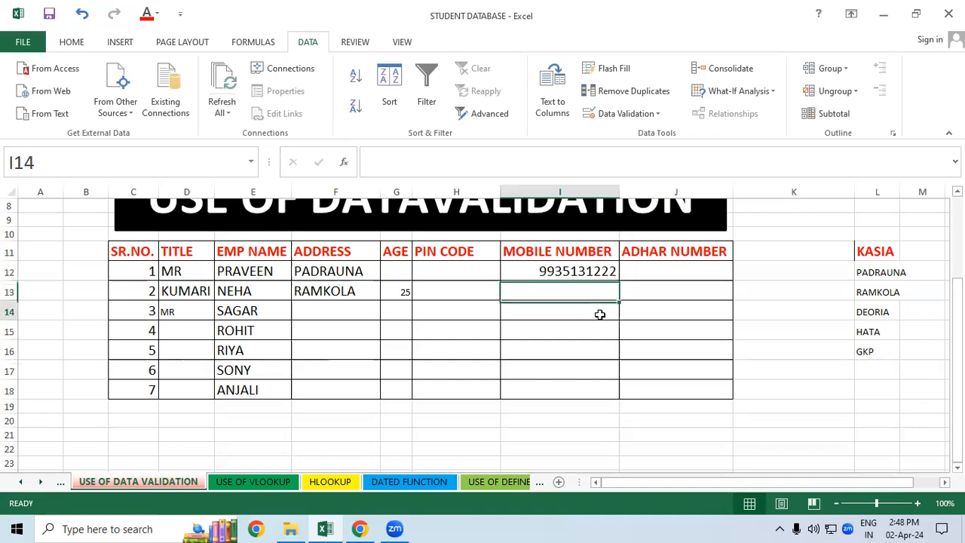
# Step: Clear all contents, formatting and validation from the MOBILE NUMBER cells I12:I18
pyautogui.moveTo(581, 274); pyautogui.dragTo(581, 392)
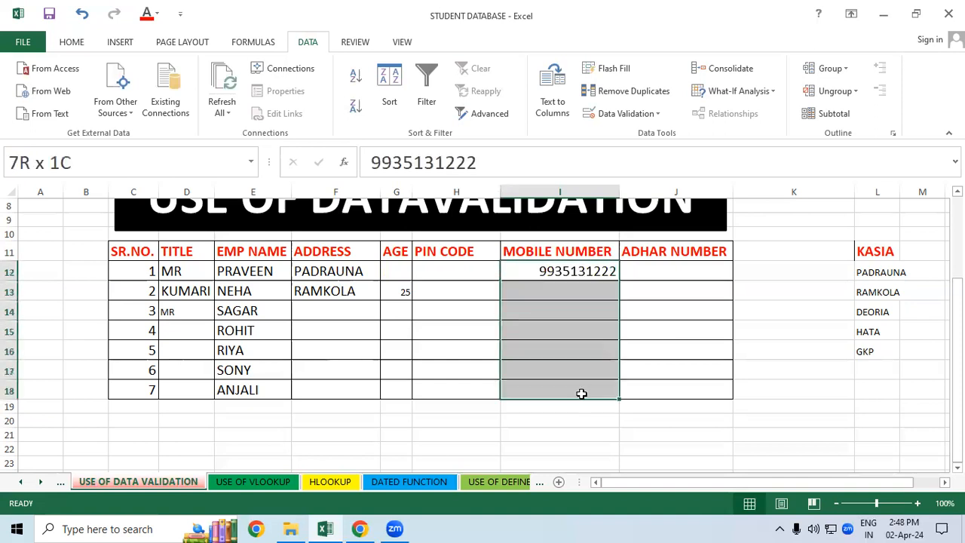
pyautogui.click(72, 43)
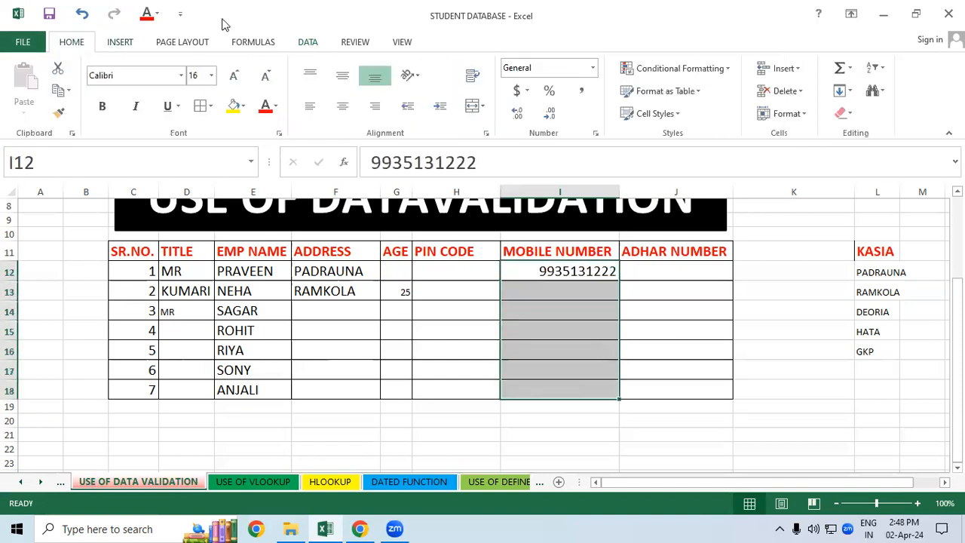
pyautogui.click(842, 113)
pyautogui.click(845, 135)
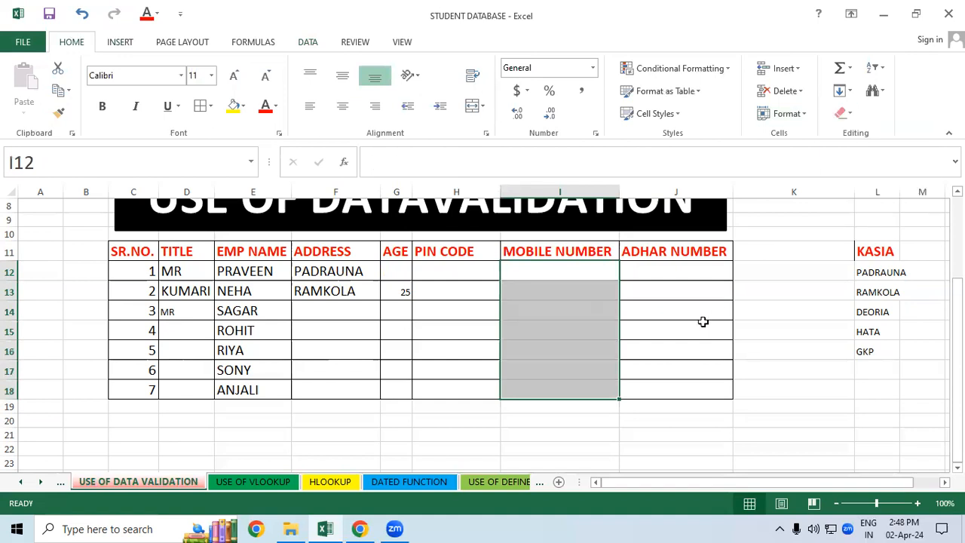
# Step: Apply all borders to the cells H12:J18 of the employee table
pyautogui.click(702, 322)
pyautogui.moveTo(488, 274); pyautogui.dragTo(637, 389)
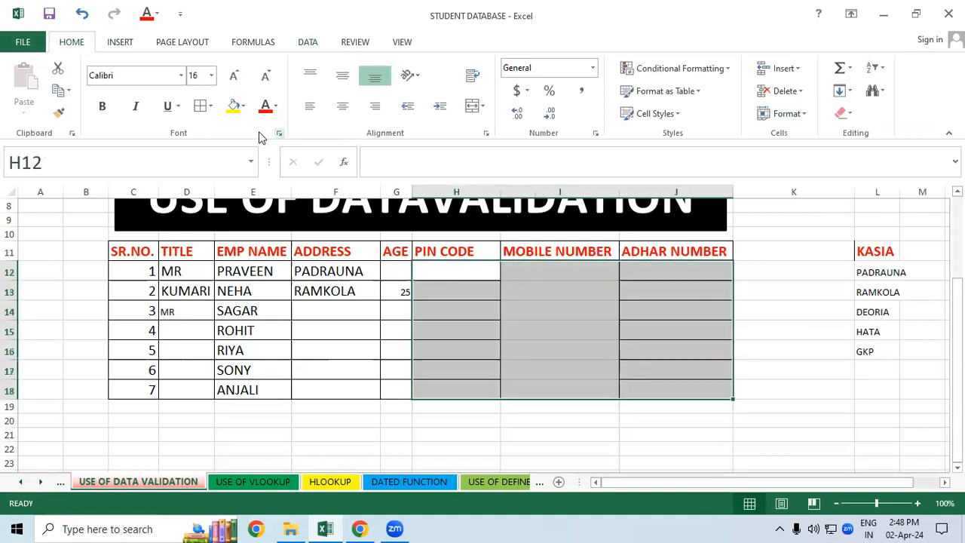
pyautogui.click(211, 107)
pyautogui.click(632, 374)
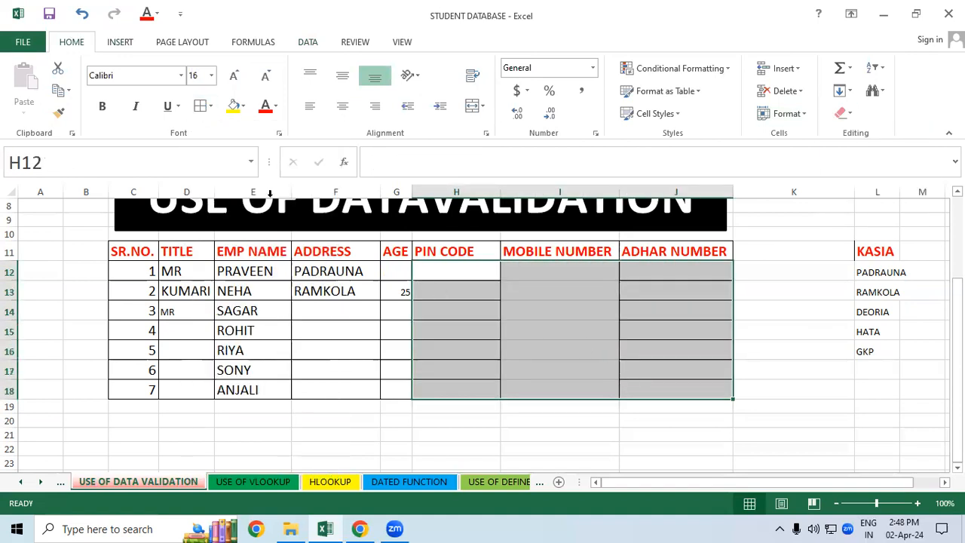
pyautogui.click(211, 107)
pyautogui.click(646, 322)
# Step: Set data validation criteria for the MOBILE NUMBER cells I12:I18 to a text length equal to 12
pyautogui.moveTo(588, 265); pyautogui.dragTo(592, 384)
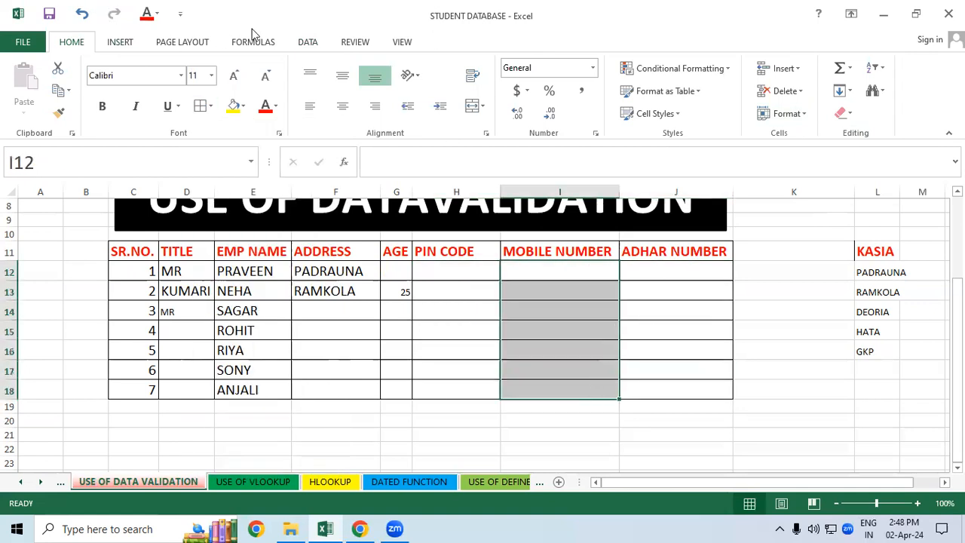
pyautogui.click(310, 44)
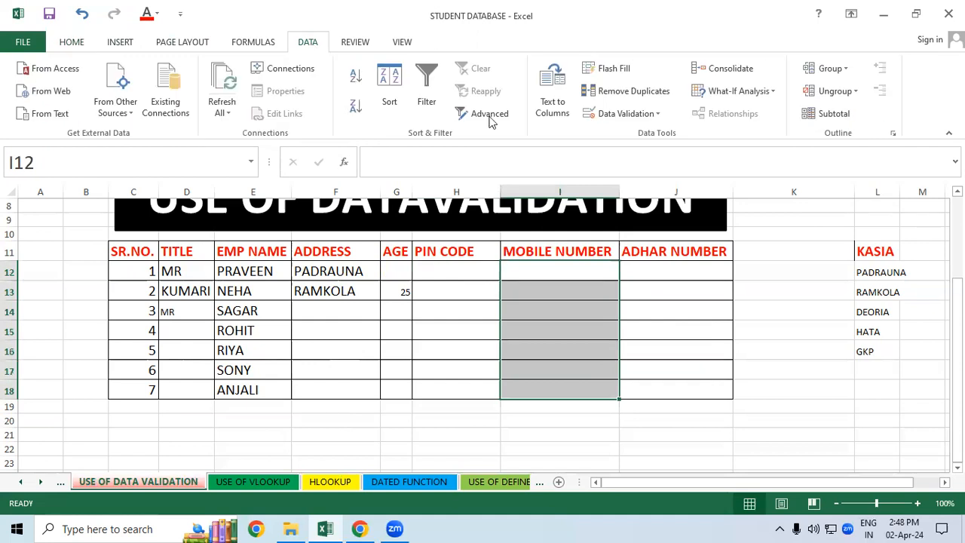
pyautogui.click(632, 116)
pyautogui.click(633, 134)
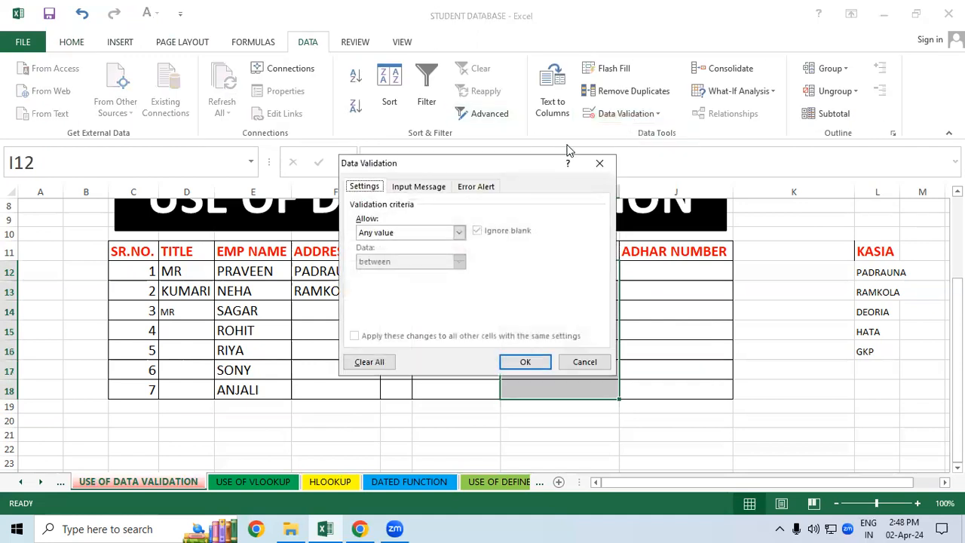
pyautogui.click(458, 233)
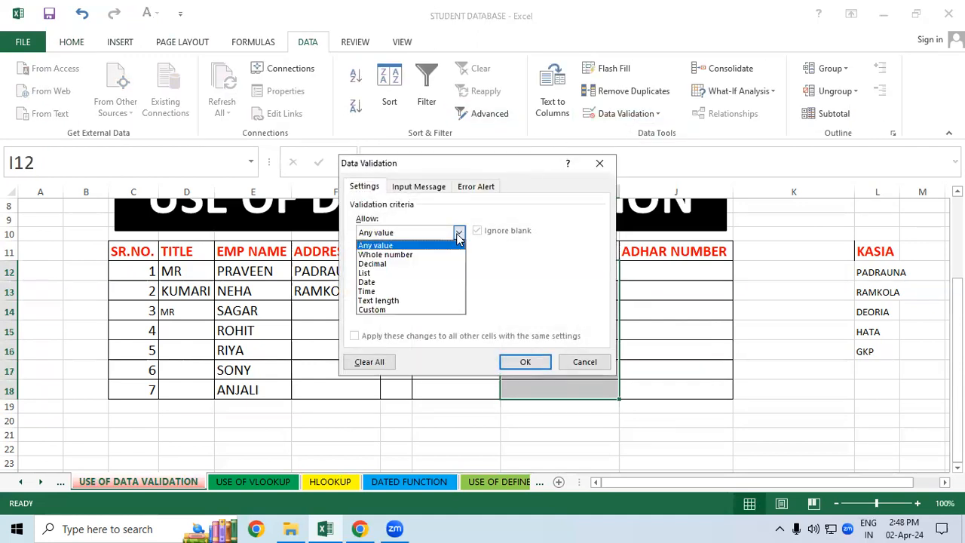
pyautogui.click(408, 300)
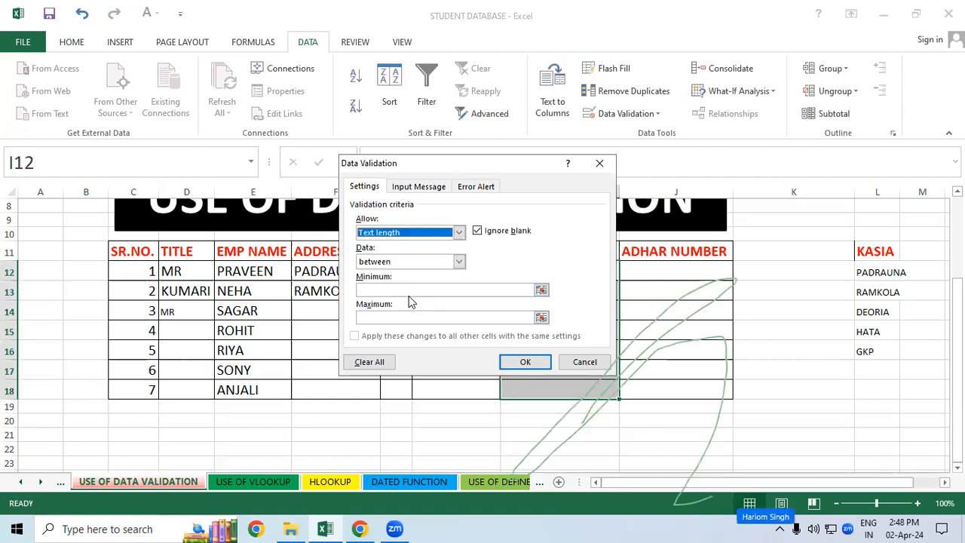
pyautogui.click(459, 262)
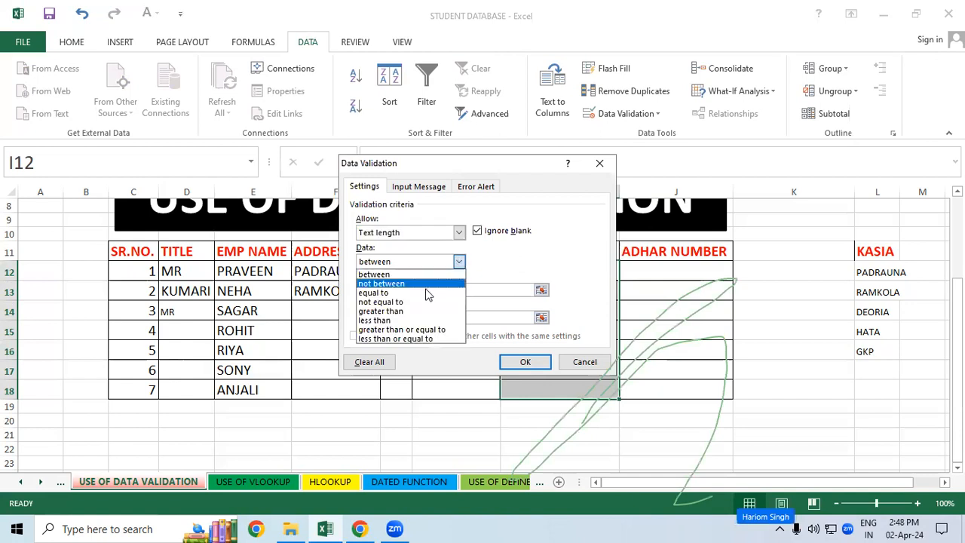
pyautogui.click(427, 289)
pyautogui.click(427, 289)
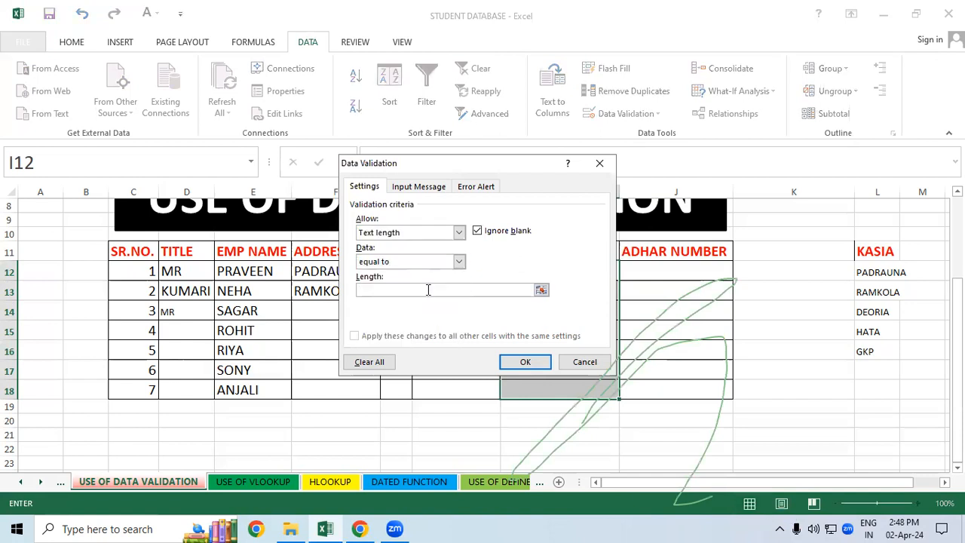
pyautogui.write('12')
# Step: Add the error message "MOBILE NUMBER VALID ONLY 10 DIGITS" to the MOBILE NUMBER validation
pyautogui.click(483, 189)
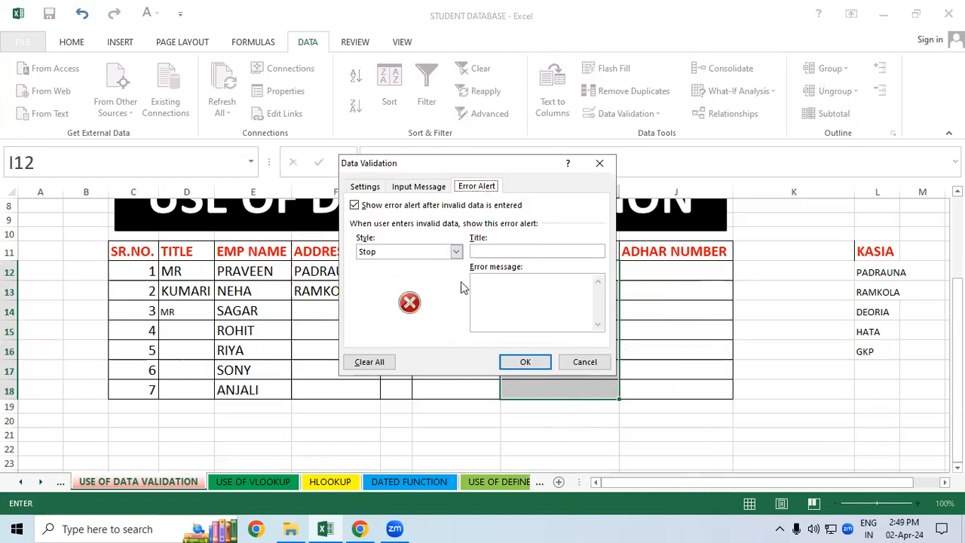
pyautogui.click(488, 285)
pyautogui.write('MOBILE NUMBER VALI')
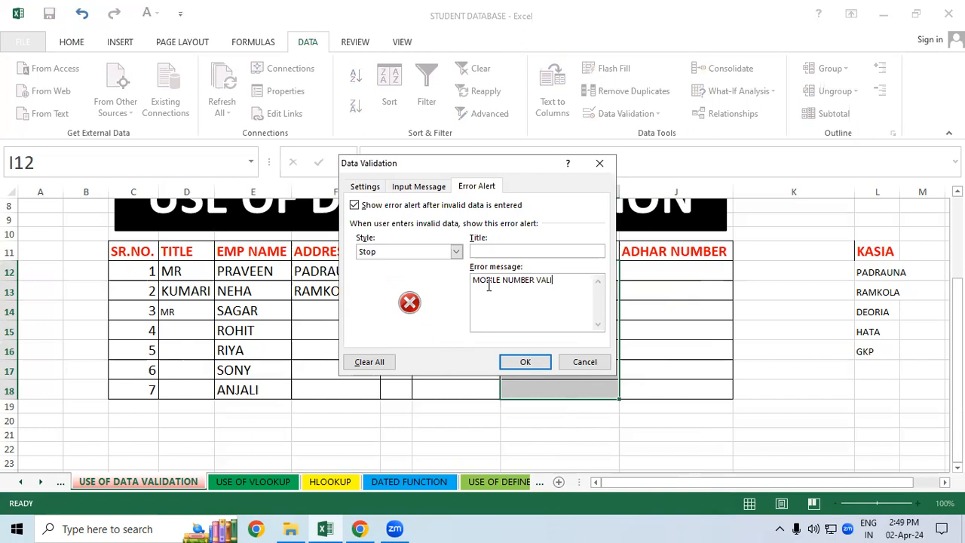
pyautogui.write('D ONLY 10 DIGITS')
# Step: Set the MOBILE NUMBER error alert style to Warning, apply the rule, and select I12
pyautogui.click(456, 252)
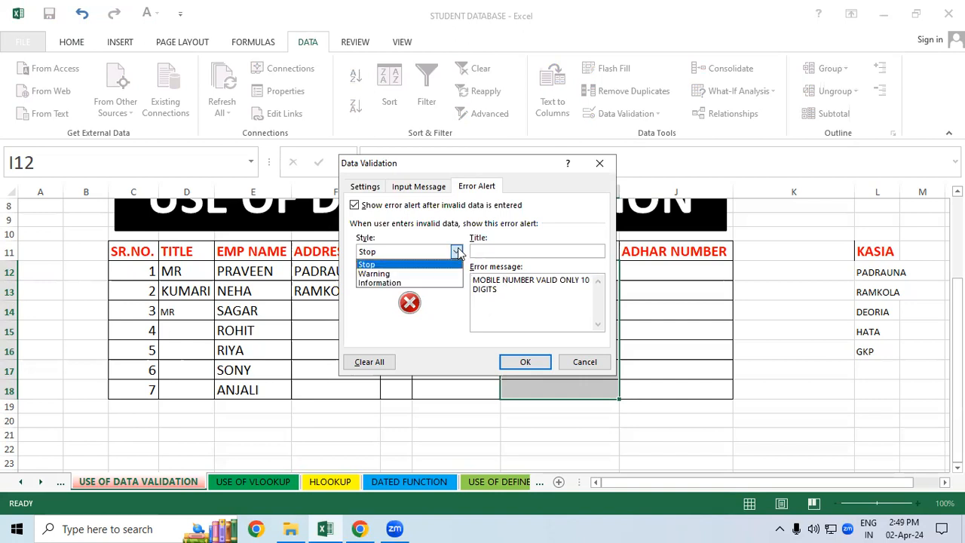
pyautogui.click(392, 273)
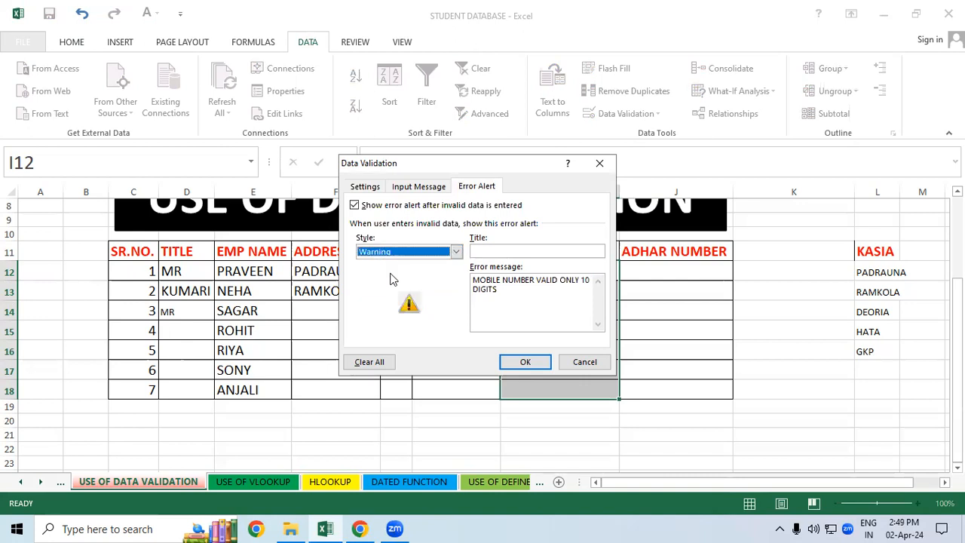
pyautogui.click(523, 362)
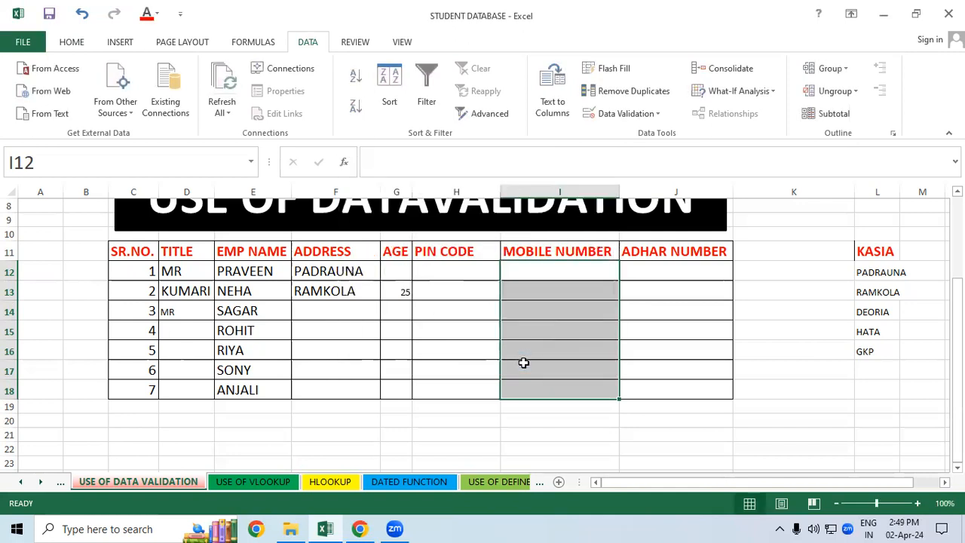
pyautogui.click(542, 272)
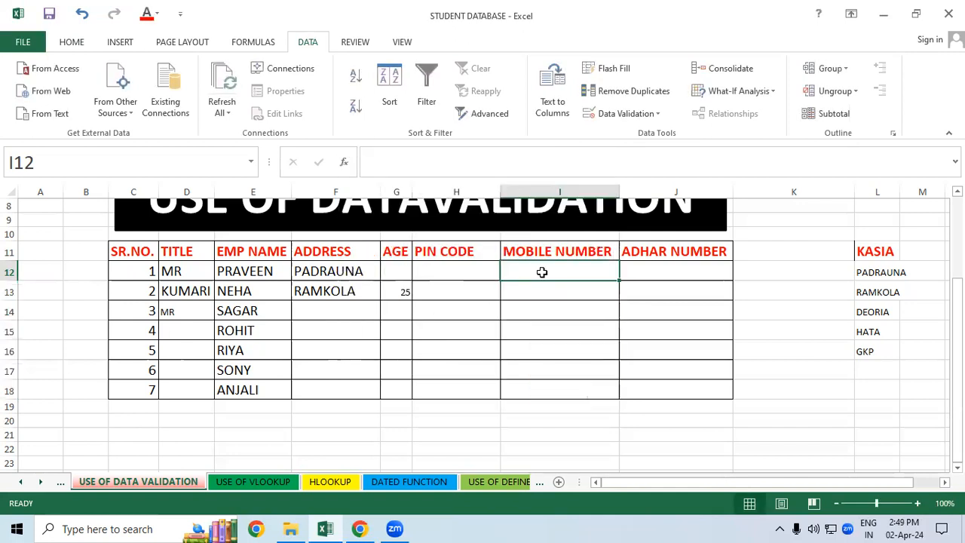
# Step: Enter an eight-digit mobile number in I12 and choose to continue past the validation warning
pyautogui.write('63254')
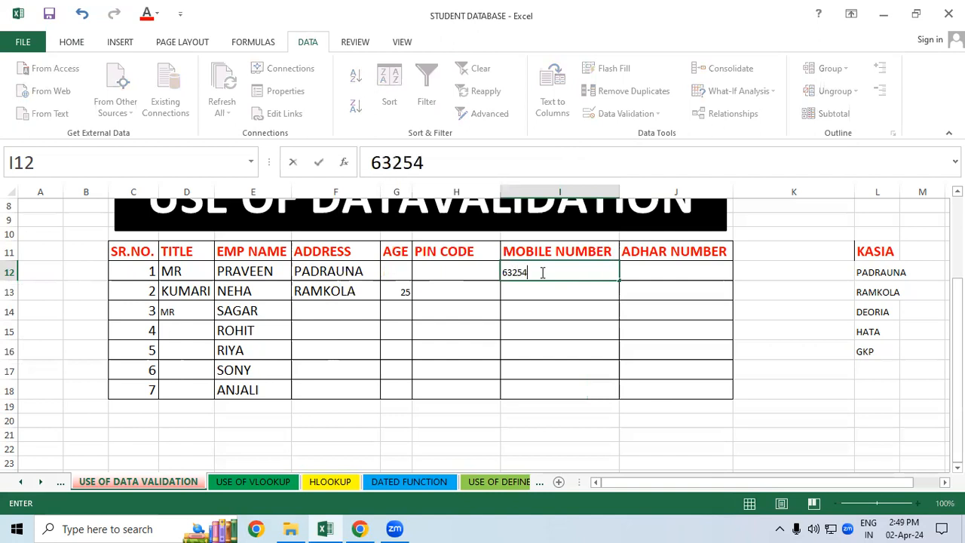
pyautogui.write('586')
pyautogui.press('Return')
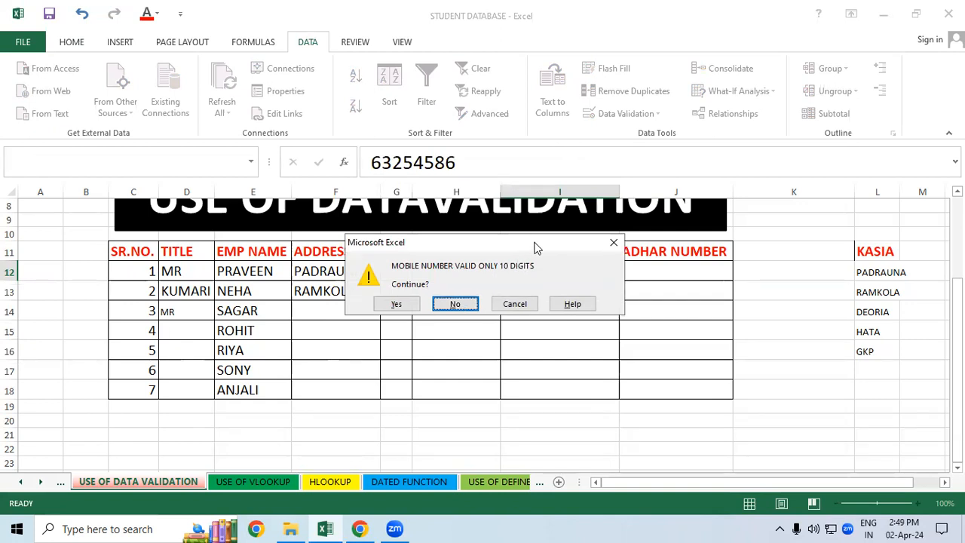
pyautogui.moveTo(535, 248); pyautogui.dragTo(390, 336)
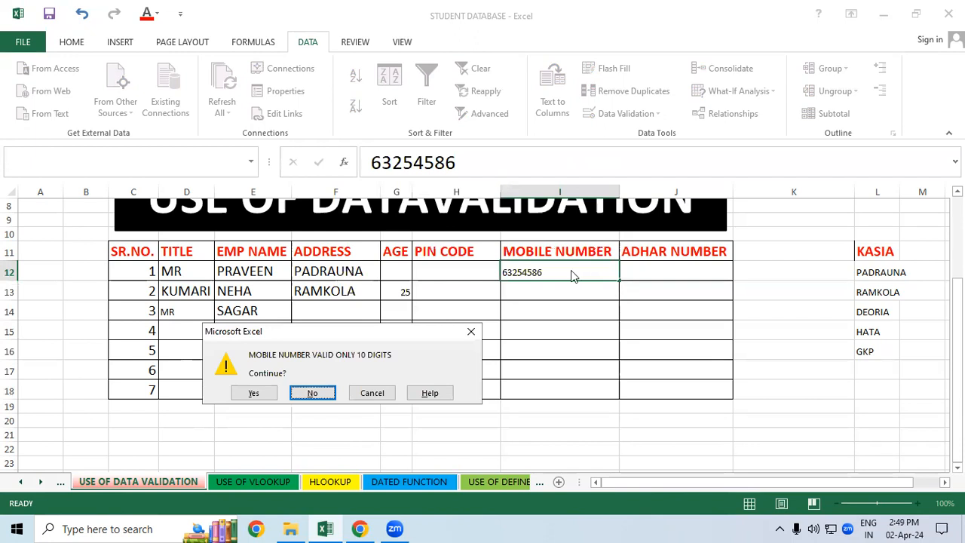
pyautogui.click(254, 390)
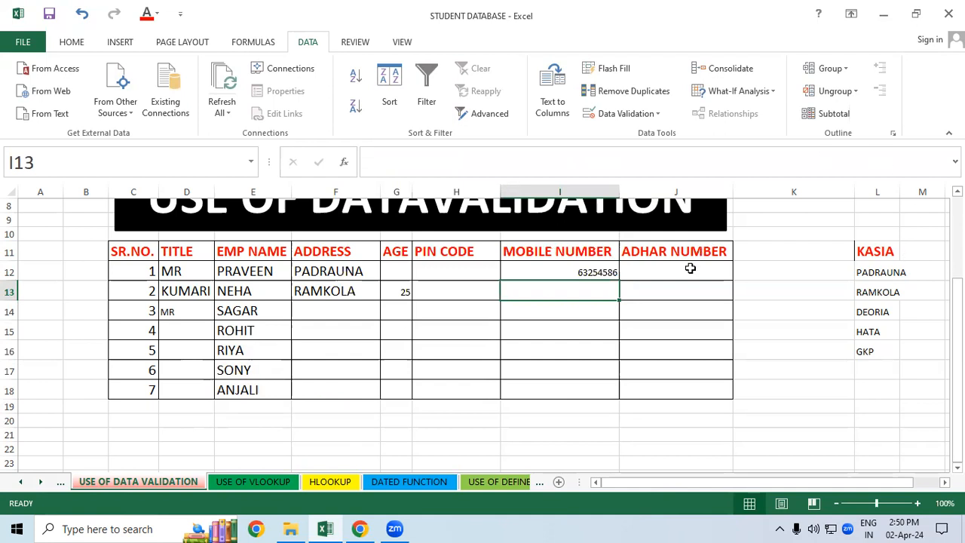
# Step: Set data validation criteria for the ADHAR NUMBER cells J12:J18 to a text length equal to 12
pyautogui.moveTo(689, 269); pyautogui.dragTo(685, 384)
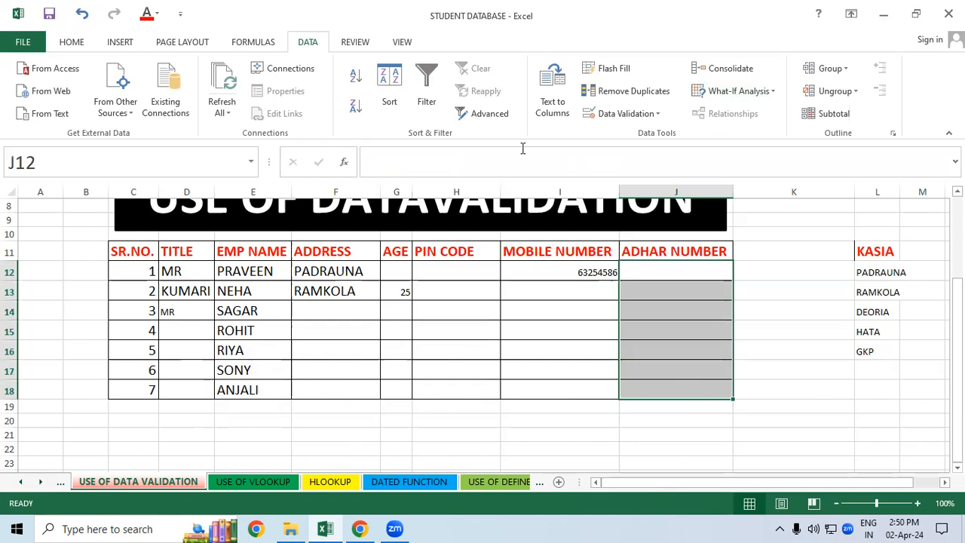
pyautogui.click(655, 116)
pyautogui.click(629, 134)
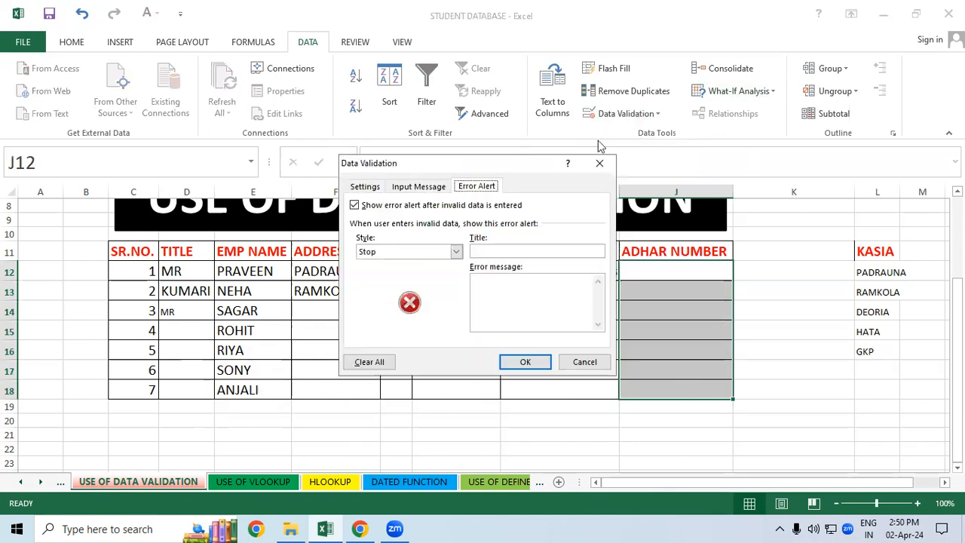
pyautogui.click(363, 185)
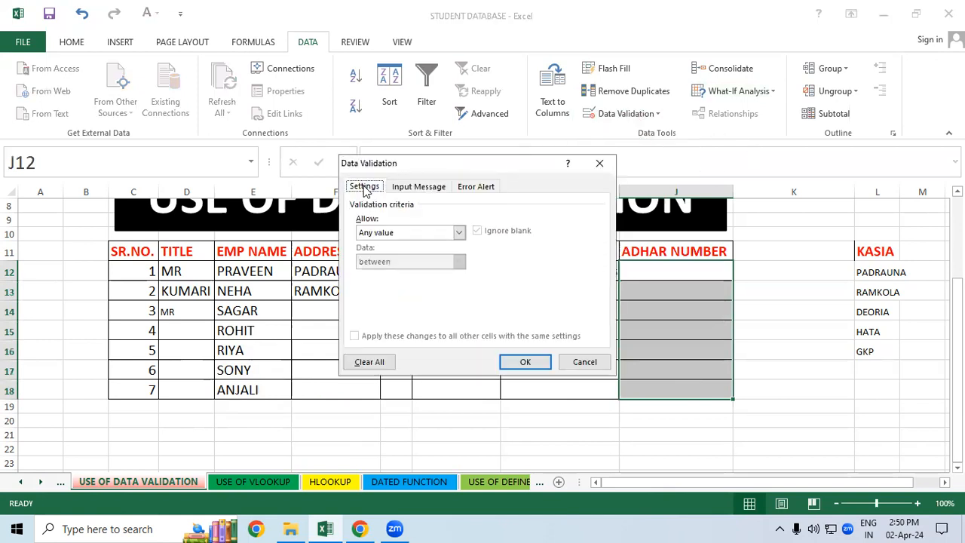
pyautogui.click(458, 233)
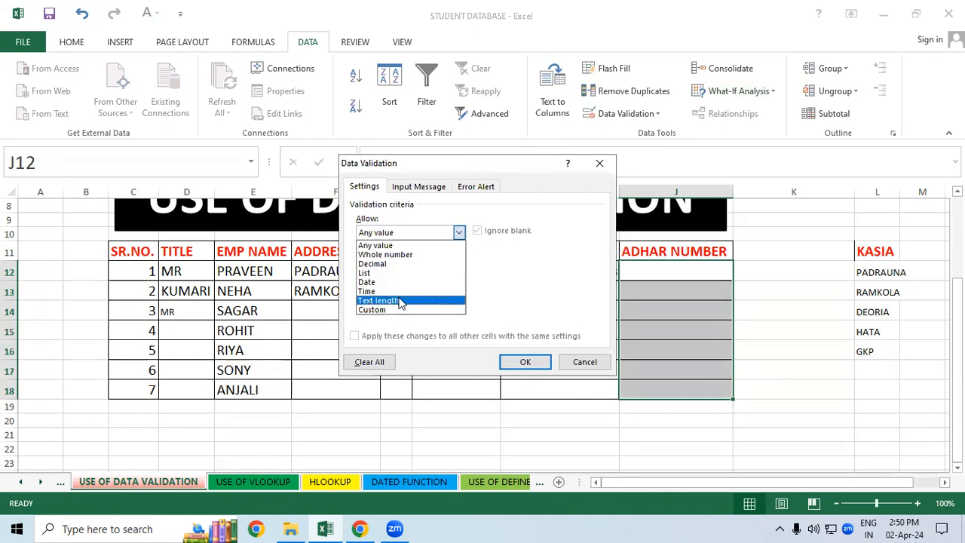
pyautogui.click(399, 300)
pyautogui.click(459, 262)
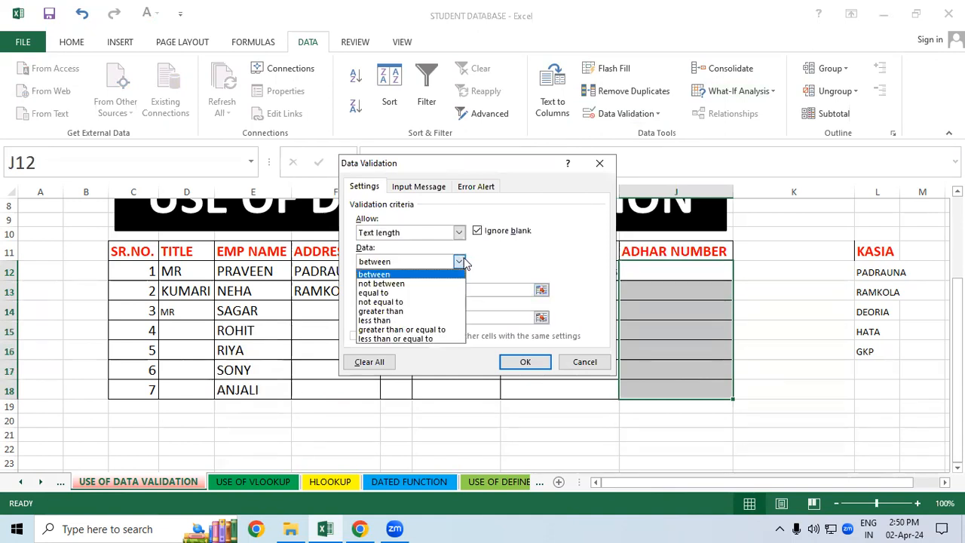
pyautogui.click(427, 293)
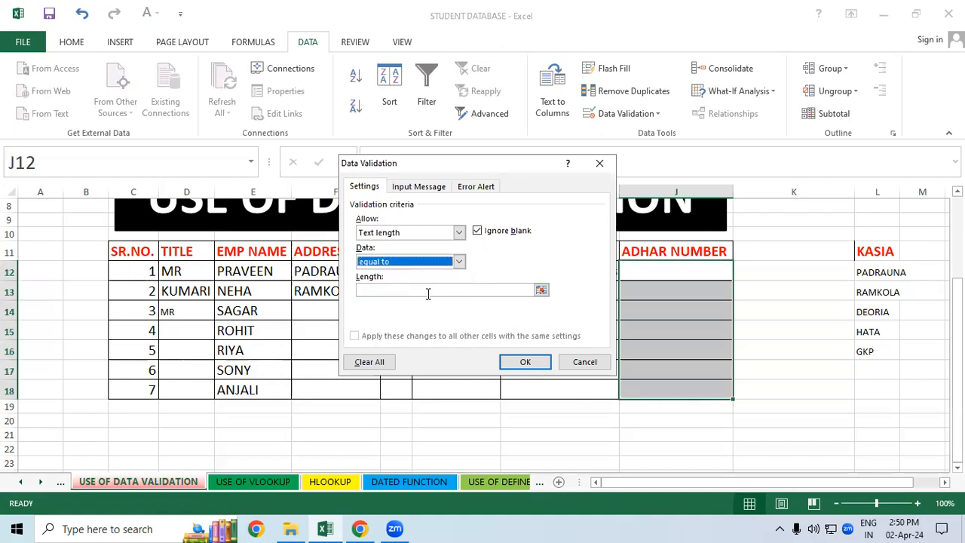
pyautogui.click(427, 291)
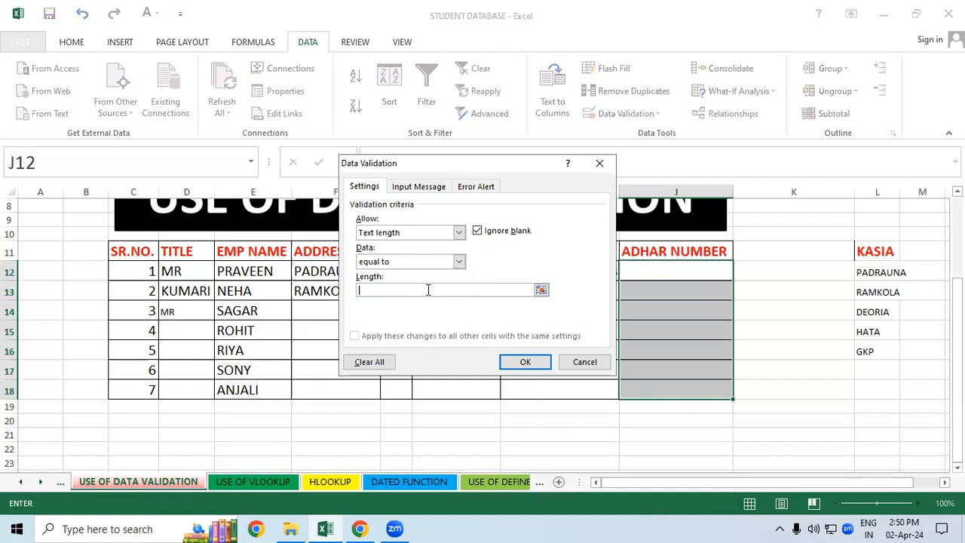
pyautogui.write('12')
# Step: Add the error message "ADHAR NUMBER ALLOW ONLY 12 DIGIT" to the ADHAR NUMBER validation
pyautogui.click(475, 186)
pyautogui.click(504, 295)
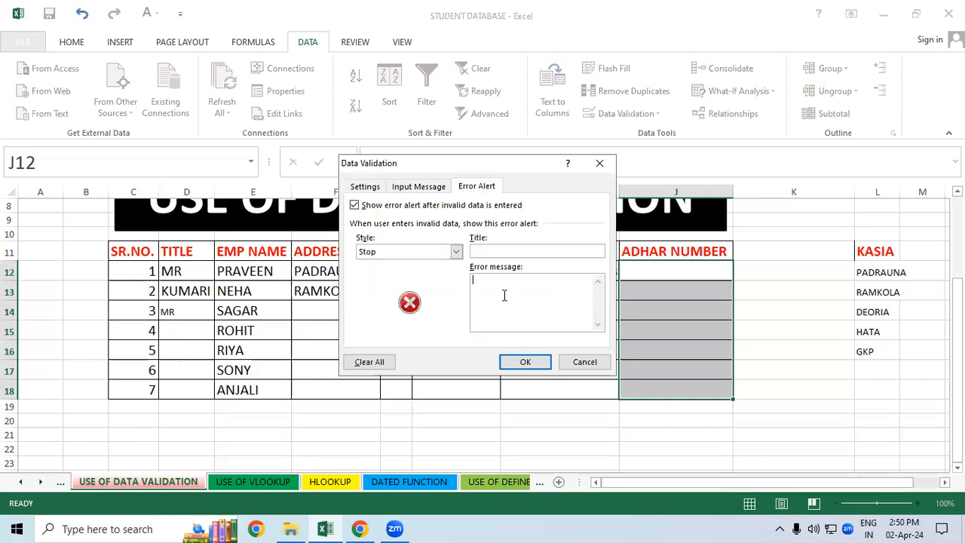
pyautogui.write('ADHAR NUMBER ALLOW ONLY 12 DIGIT')
# Step: Set the ADHAR NUMBER error alert style to Information and apply the validation rule
pyautogui.click(455, 251)
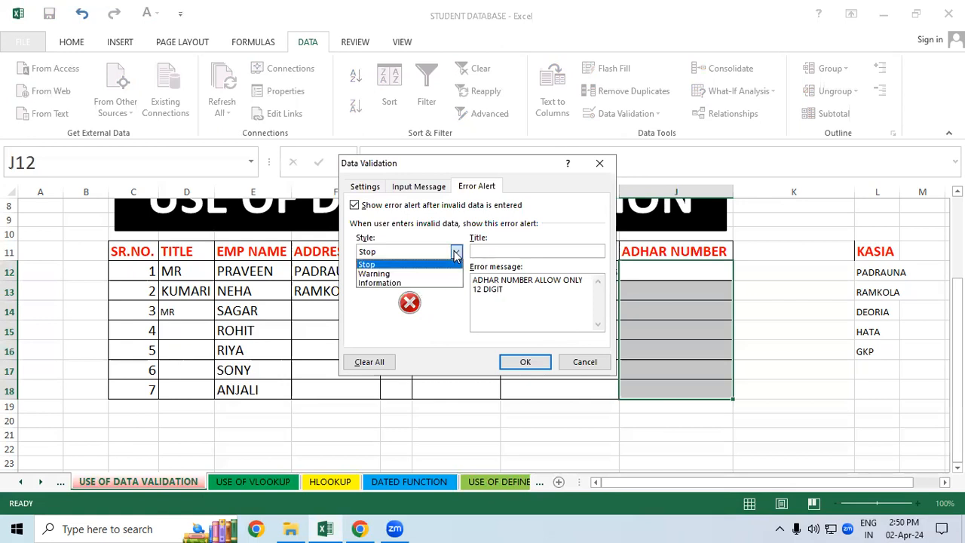
pyautogui.click(384, 282)
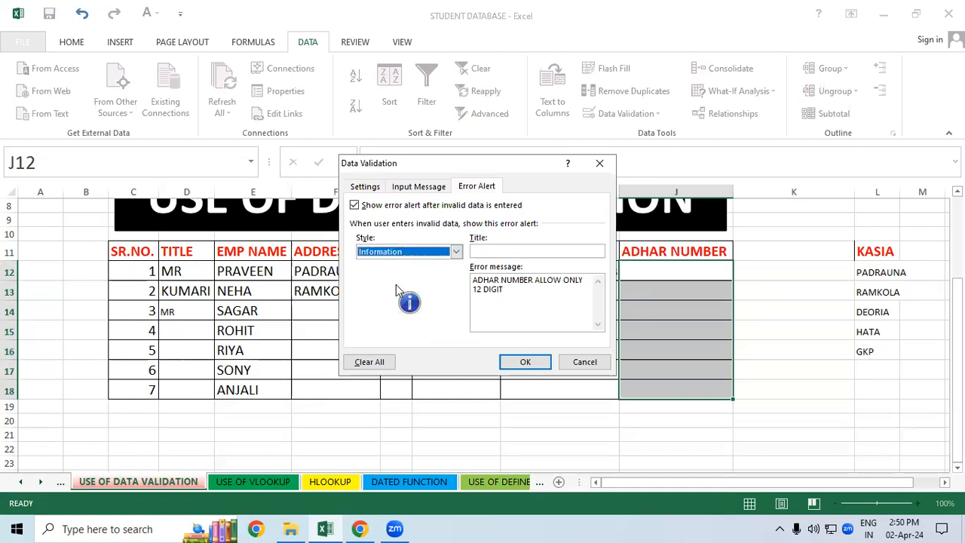
pyautogui.click(527, 362)
pyautogui.click(570, 337)
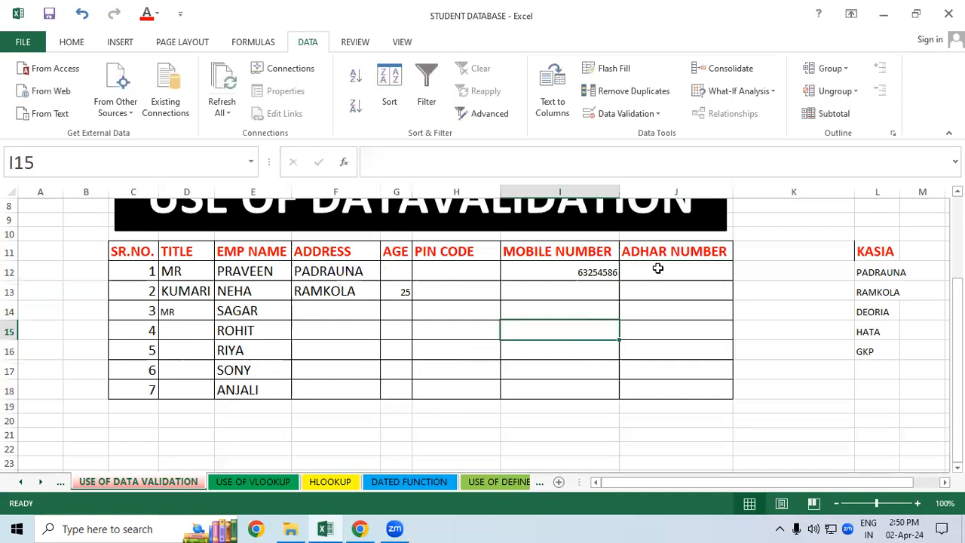
# Step: Enter a seven-digit ADHAR NUMBER in J12 and accept it despite the information alert
pyautogui.click(657, 269)
pyautogui.write('50')
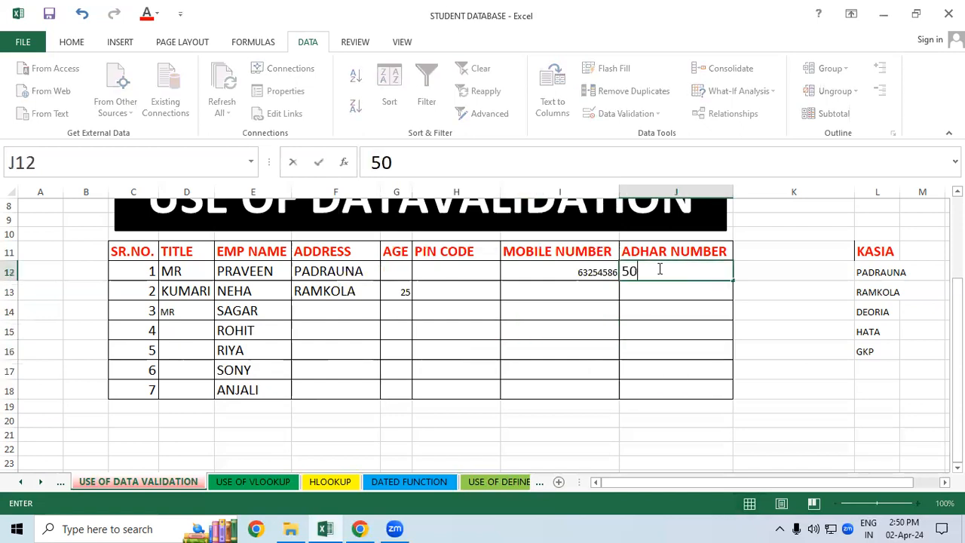
pyautogui.write('32888')
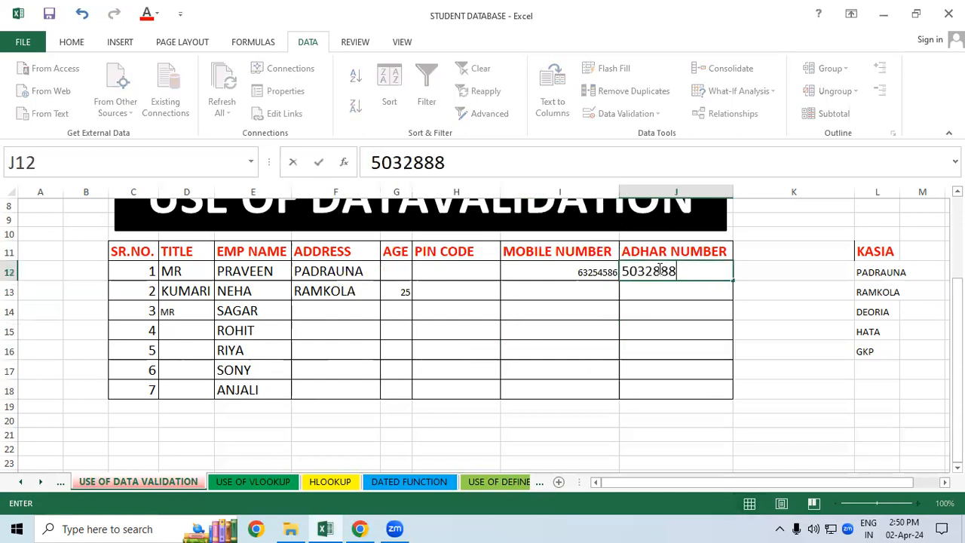
pyautogui.press('Return')
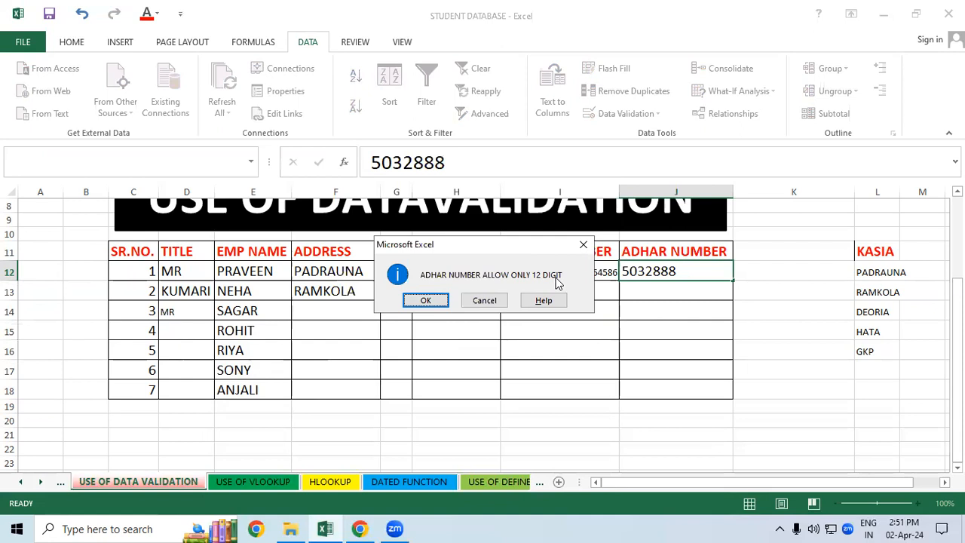
pyautogui.click(425, 300)
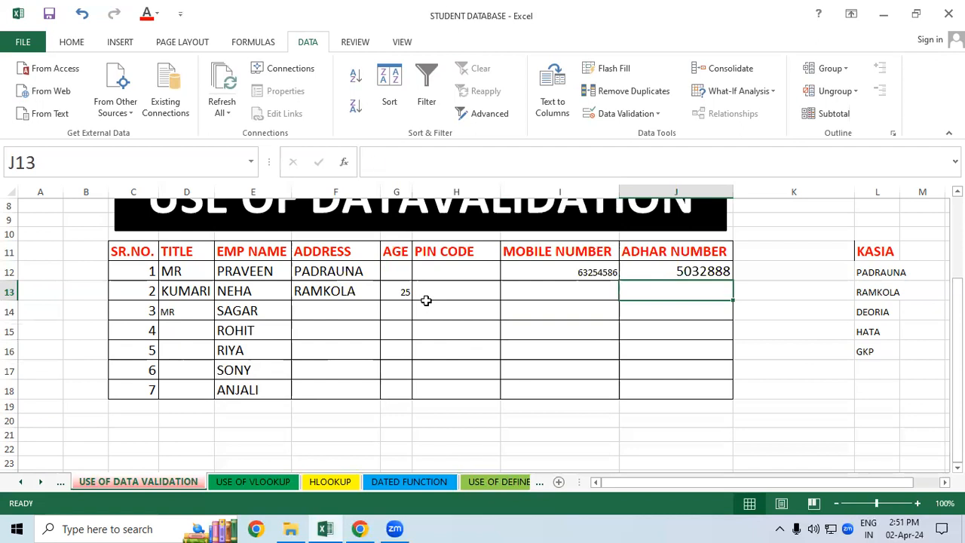
# Step: Try an eight-digit ADHAR NUMBER in J13 and cancel the entry at the information alert
pyautogui.write('95655555')
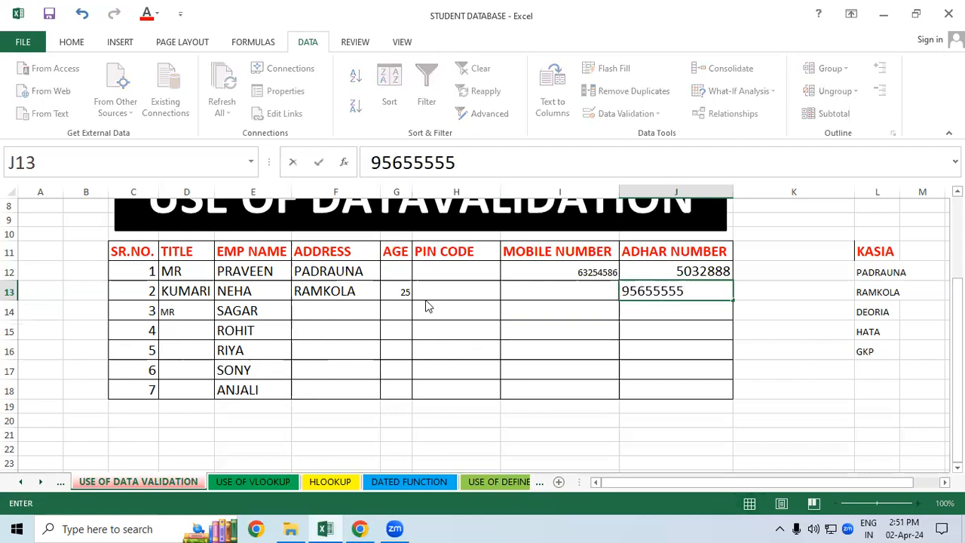
pyautogui.press('Return')
pyautogui.click(486, 301)
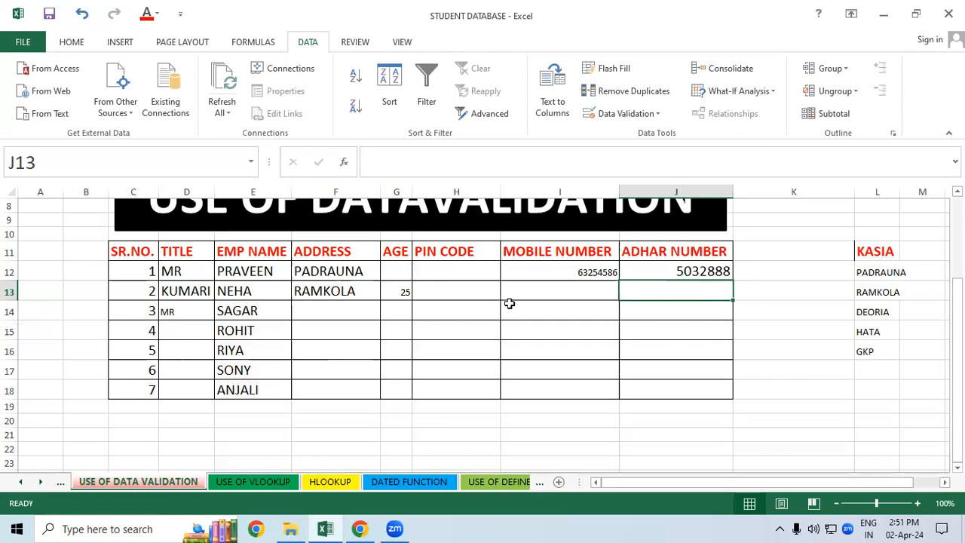
pyautogui.press('Return')
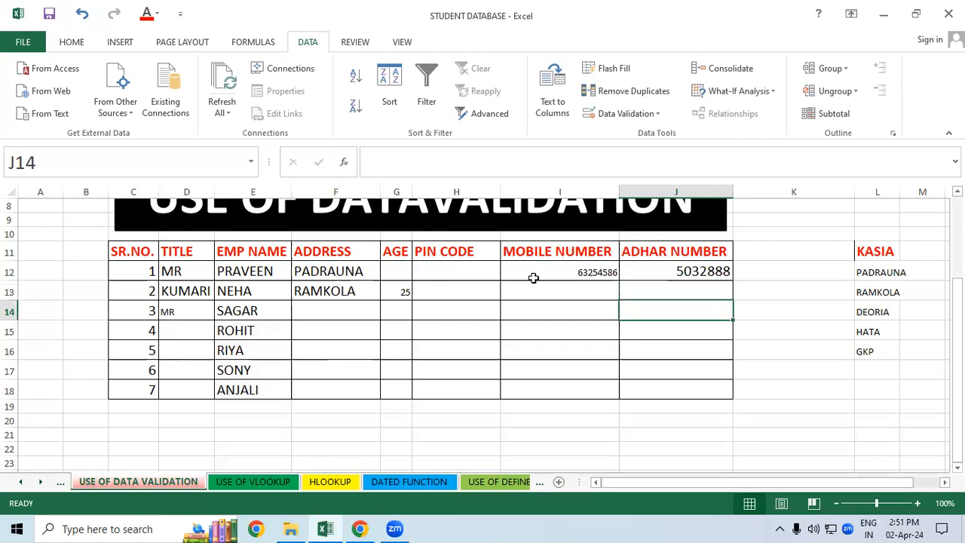
pyautogui.click(467, 271)
pyautogui.click(545, 276)
pyautogui.click(681, 275)
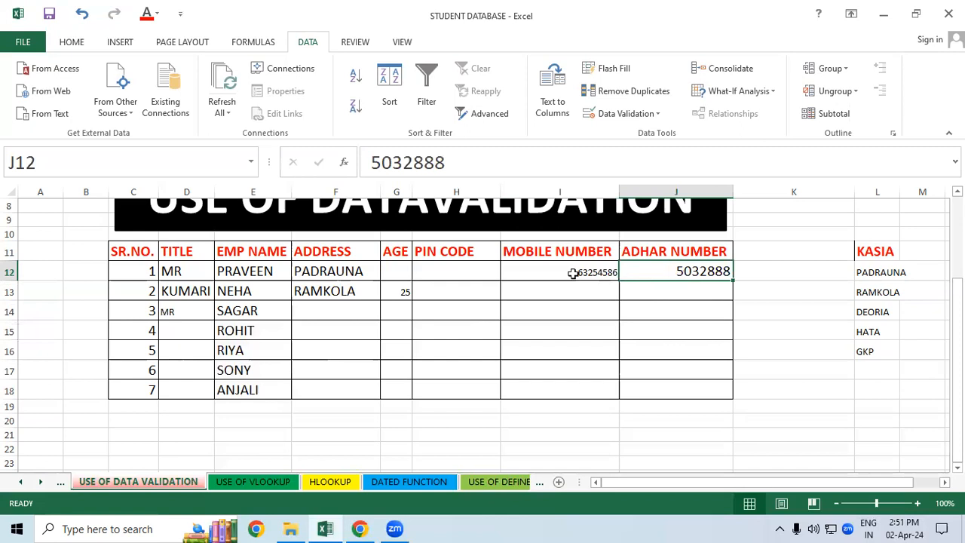
pyautogui.moveTo(389, 273); pyautogui.dragTo(387, 342)
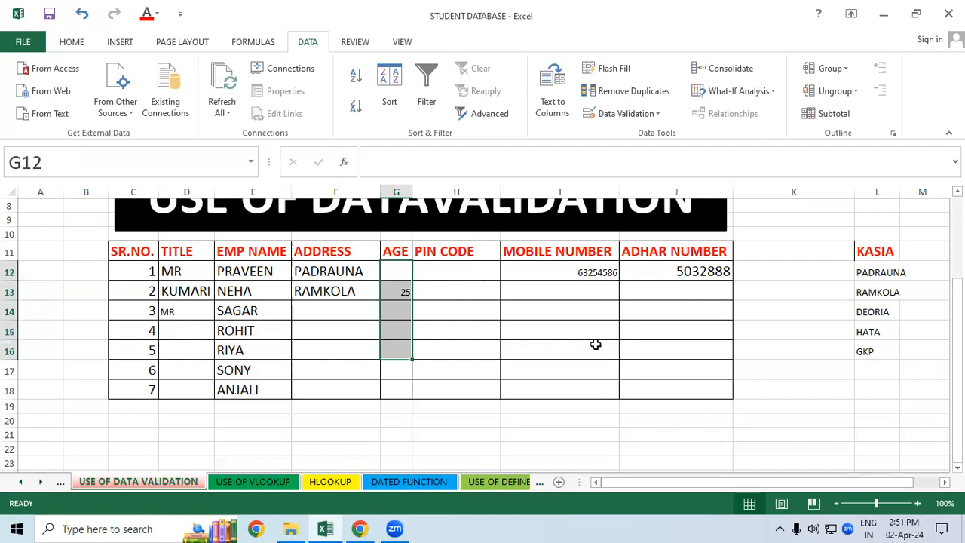
# Step: Enter a valid twelve-digit ADHAR NUMBER in J13
pyautogui.click(674, 276)
pyautogui.click(673, 291)
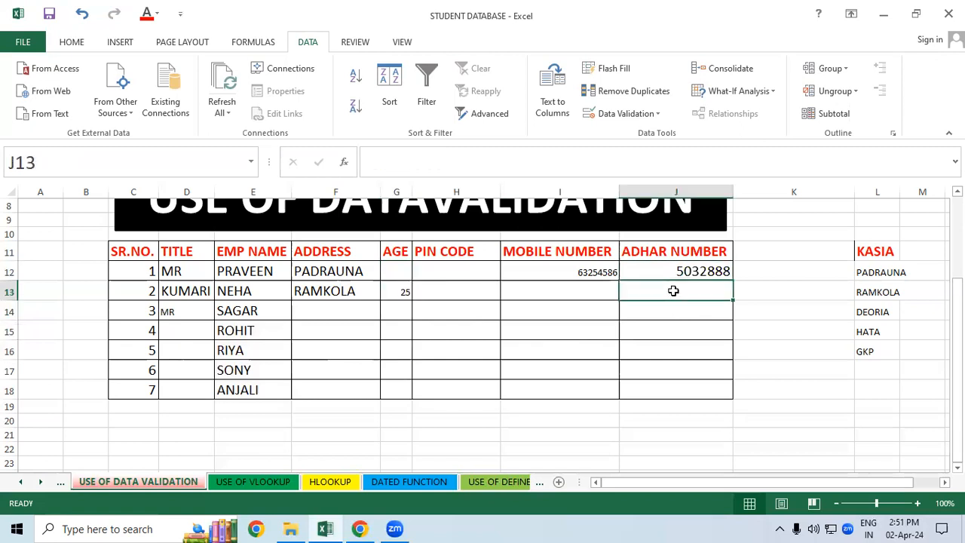
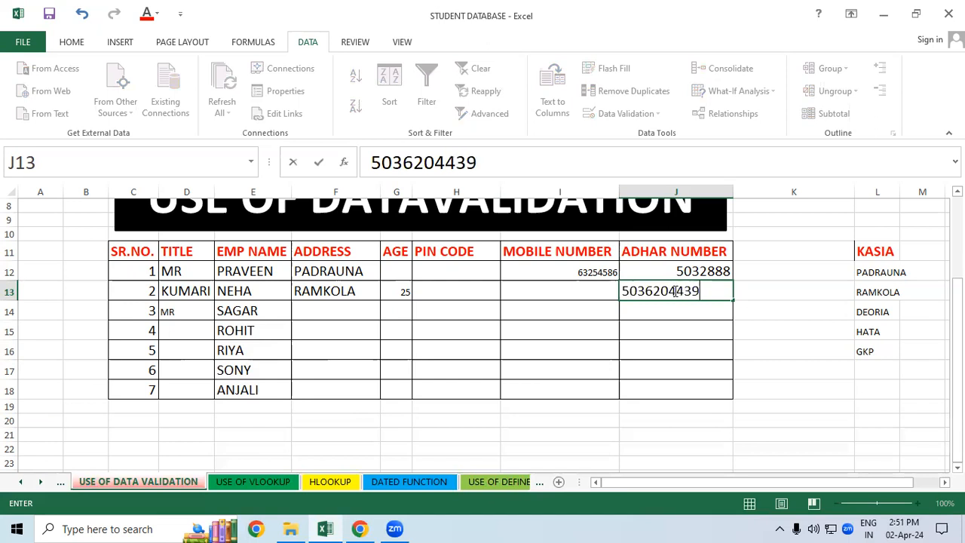
pyautogui.press('Return')
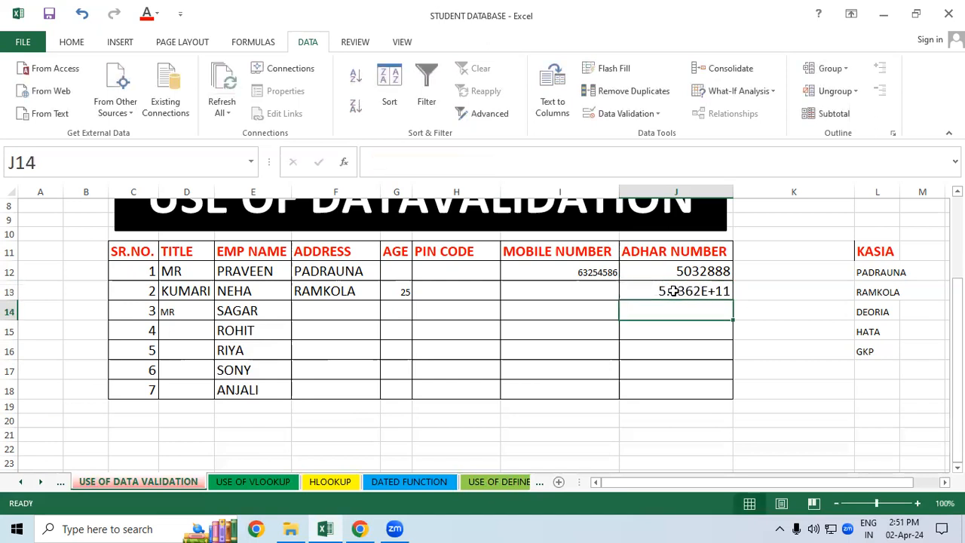
# Step: Format the ADHAR NUMBER in J13 as Number with no decimal places
pyautogui.click(673, 291)
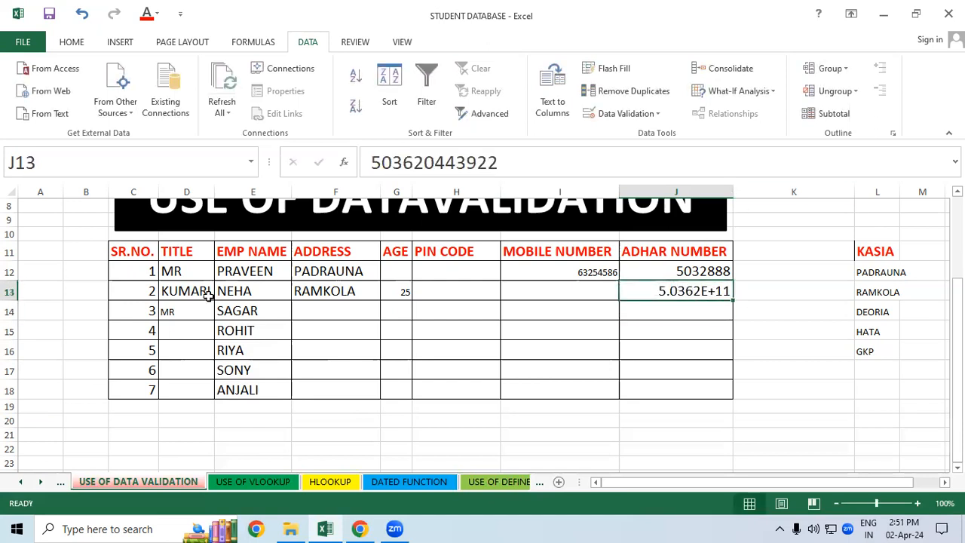
pyautogui.click(83, 43)
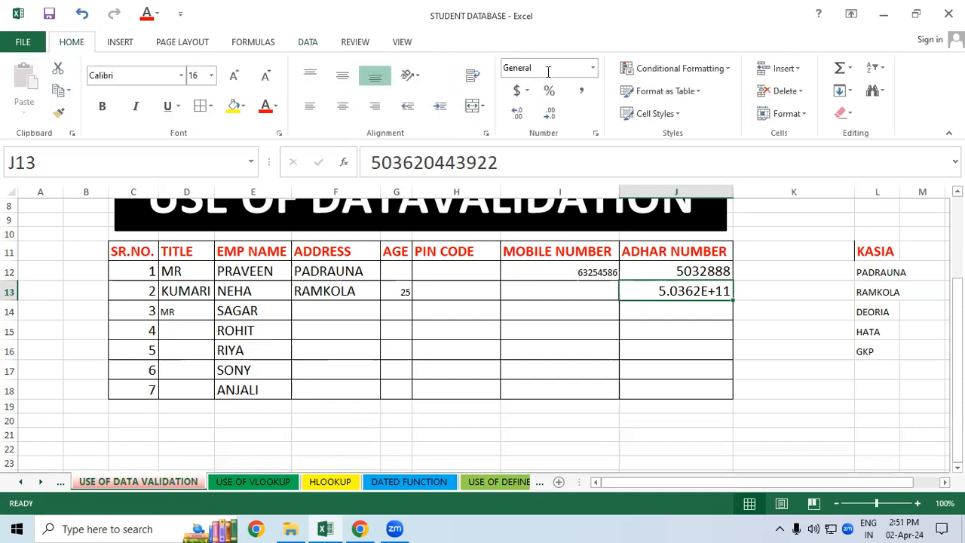
pyautogui.click(593, 69)
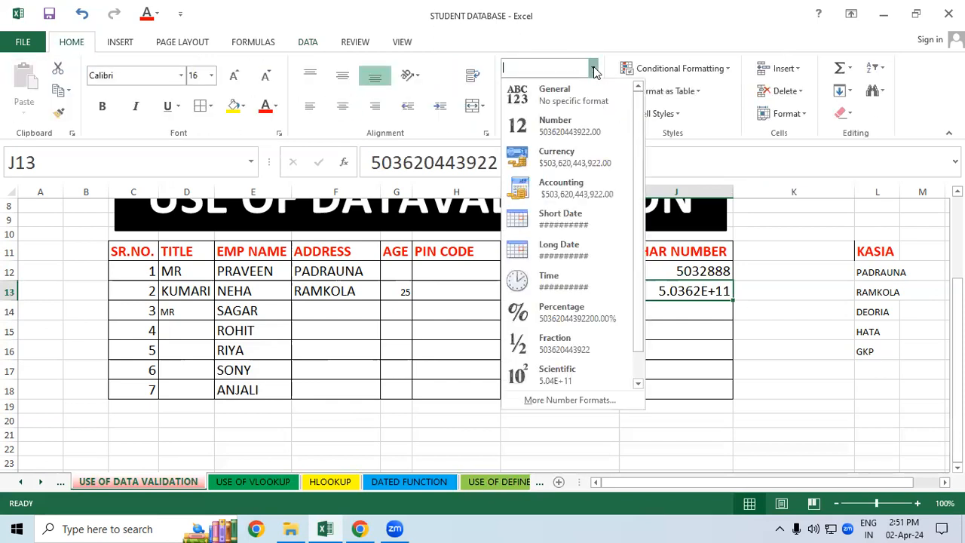
pyautogui.click(585, 127)
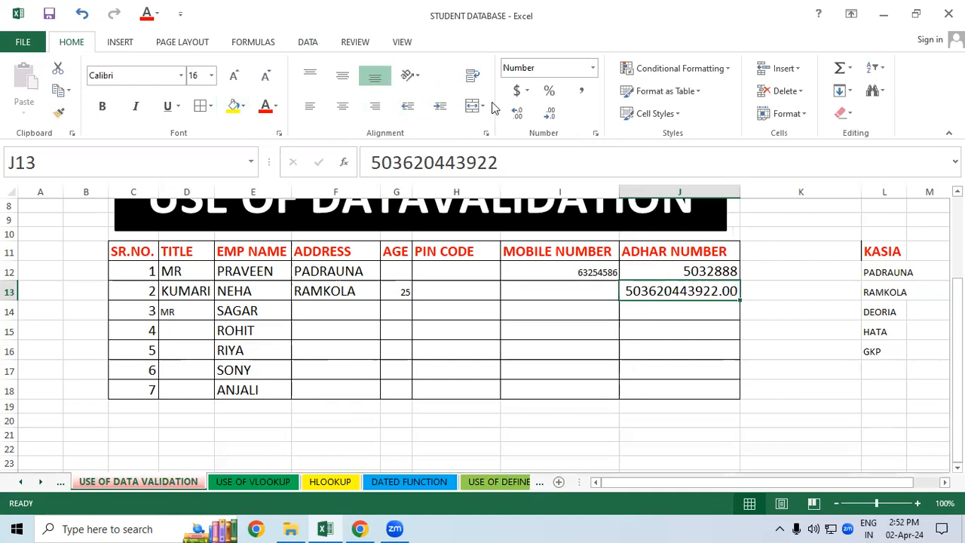
pyautogui.click(549, 113)
pyautogui.click(550, 112)
pyautogui.click(699, 343)
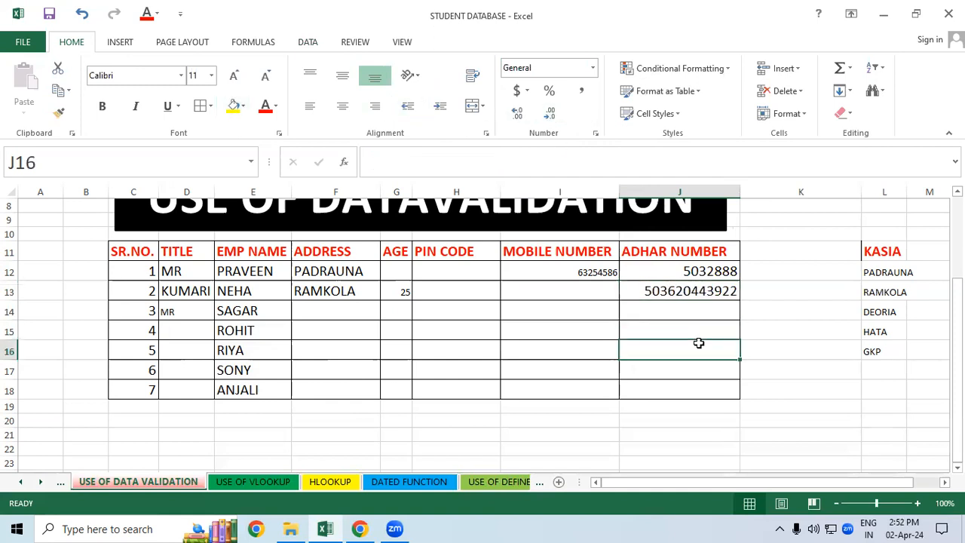
pyautogui.click(626, 335)
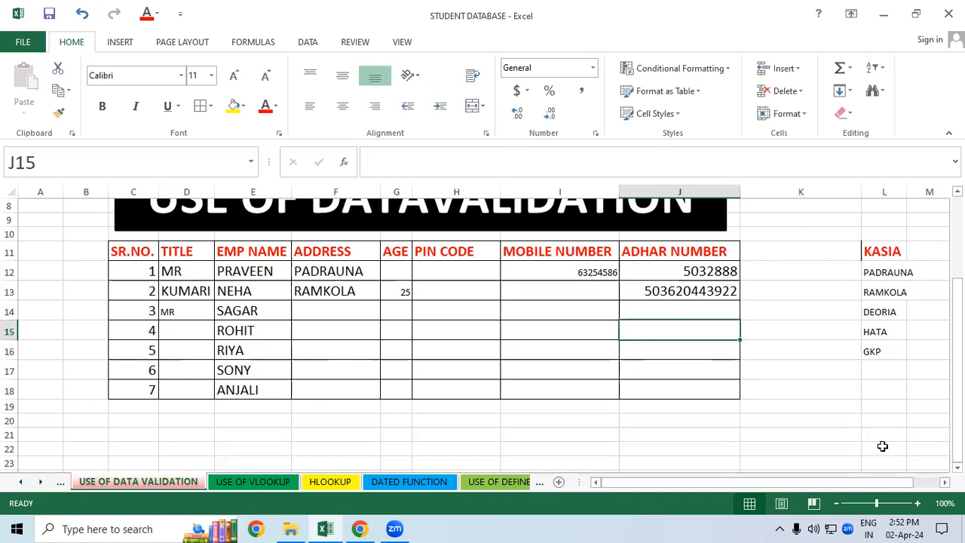